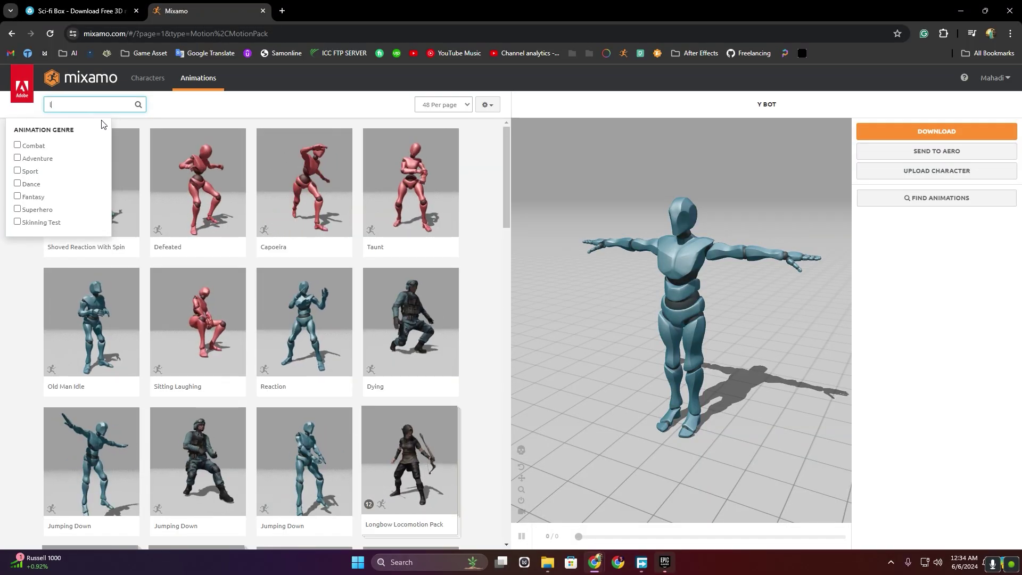
# Find Mixamo's 'Opening A Lid' animation and download it as FBX with skin at 30 fps.
pyautogui.write('lid')
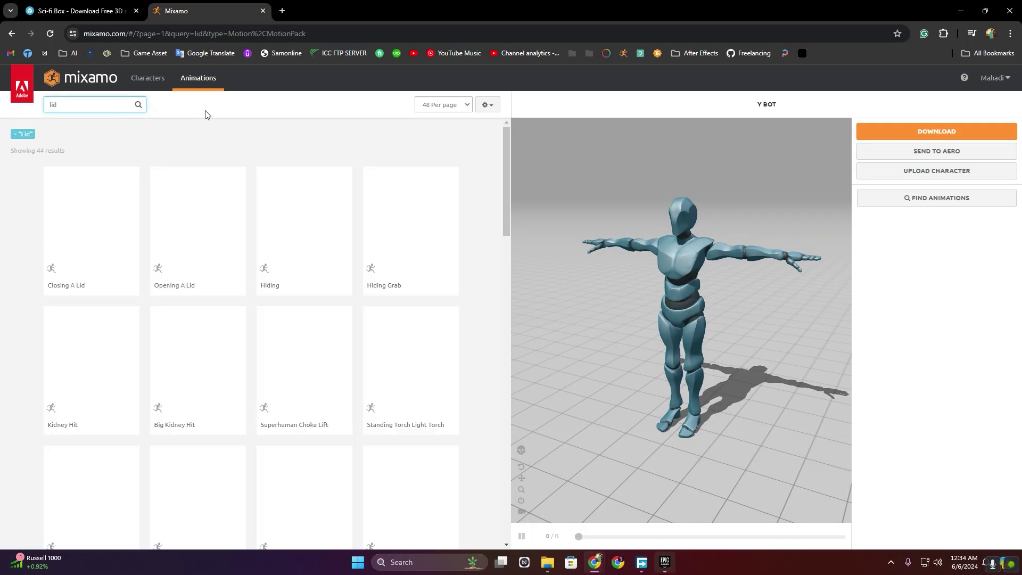
pyautogui.click(207, 213)
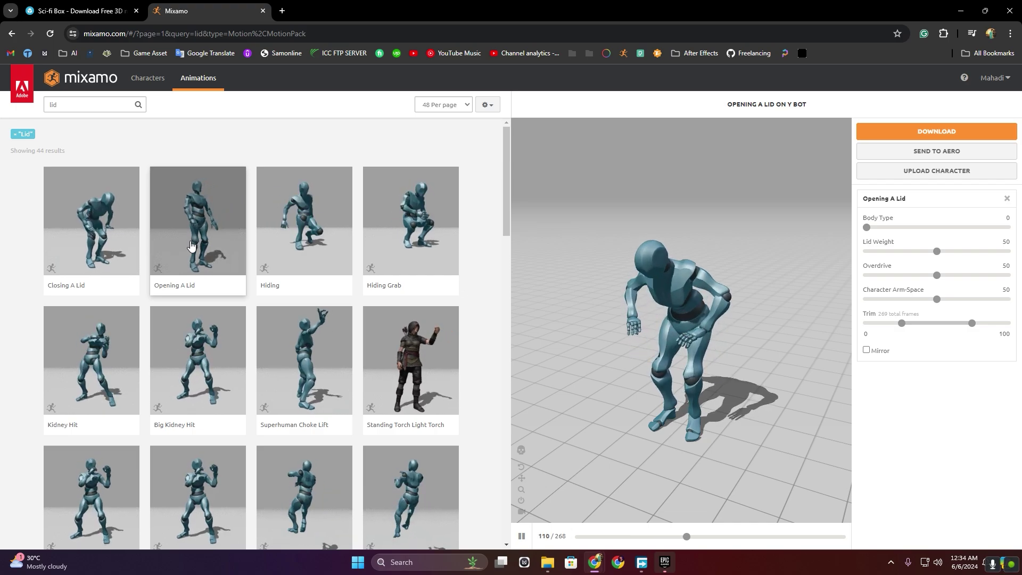
pyautogui.click(922, 133)
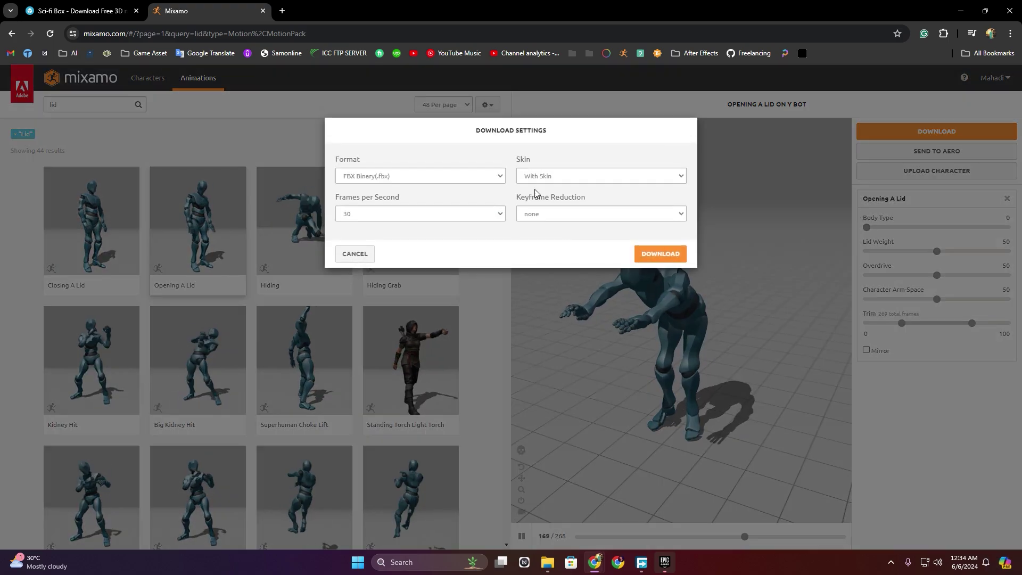
pyautogui.click(660, 254)
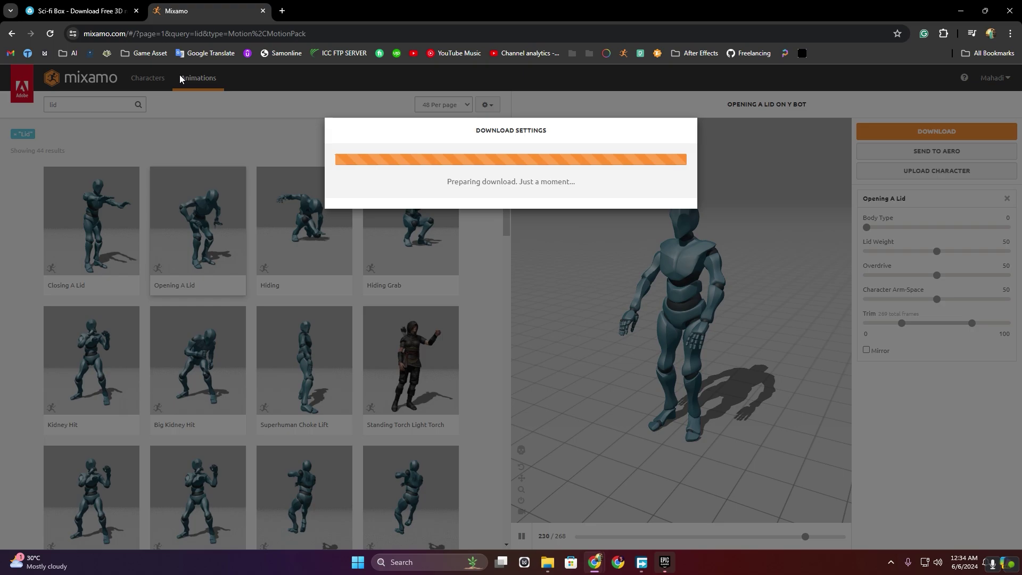
pyautogui.click(80, 11)
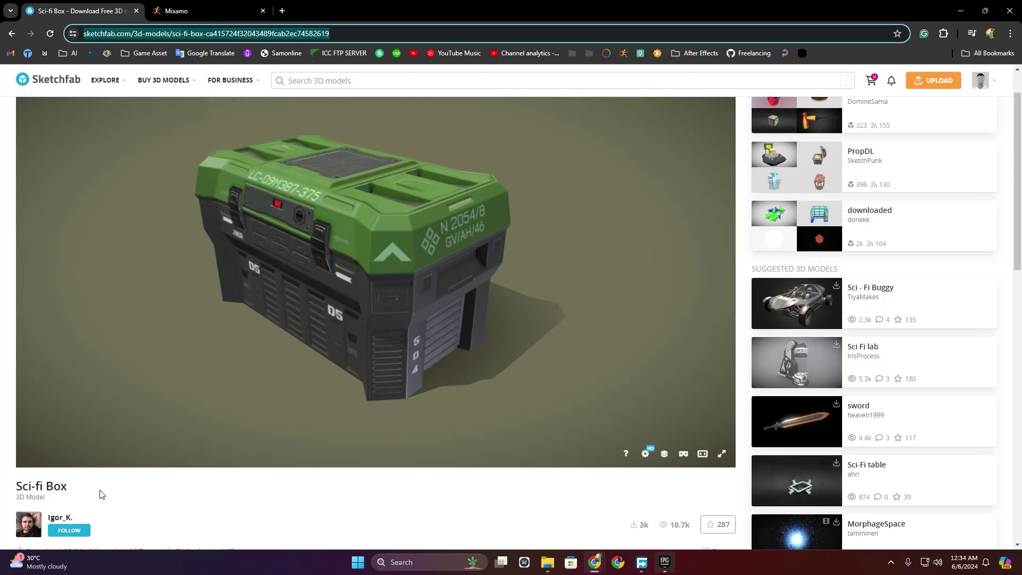
# View the Sci-fi Box model's download format options on Sketchfab.
pyautogui.scroll(-4, 202, 419)
pyautogui.click(76, 348)
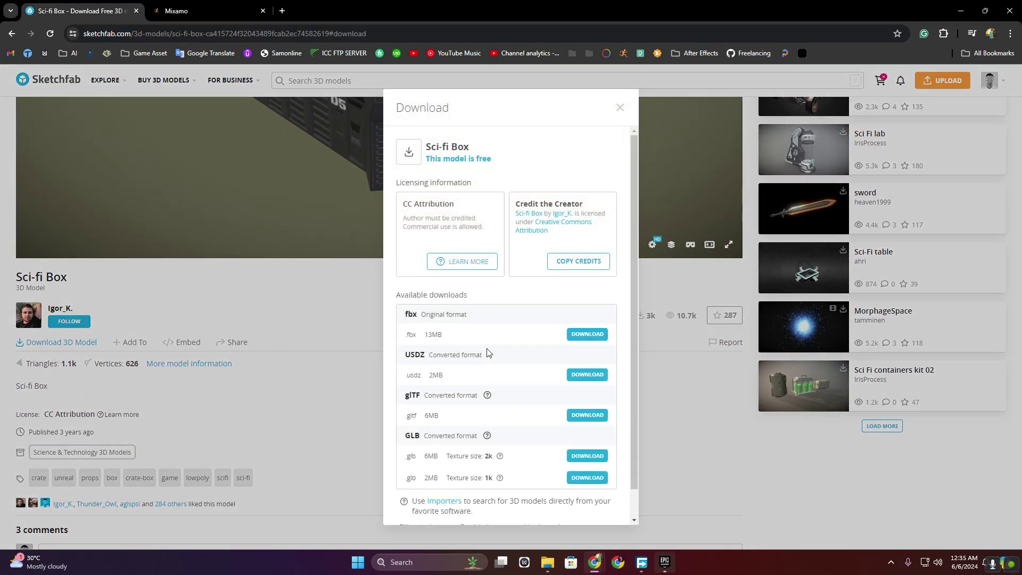
pyautogui.click(371, 336)
pyautogui.scroll(4, 672, 91)
# Launch Blender 4.1 from Windows search.
pyautogui.hotkey('alt', 'Tab')
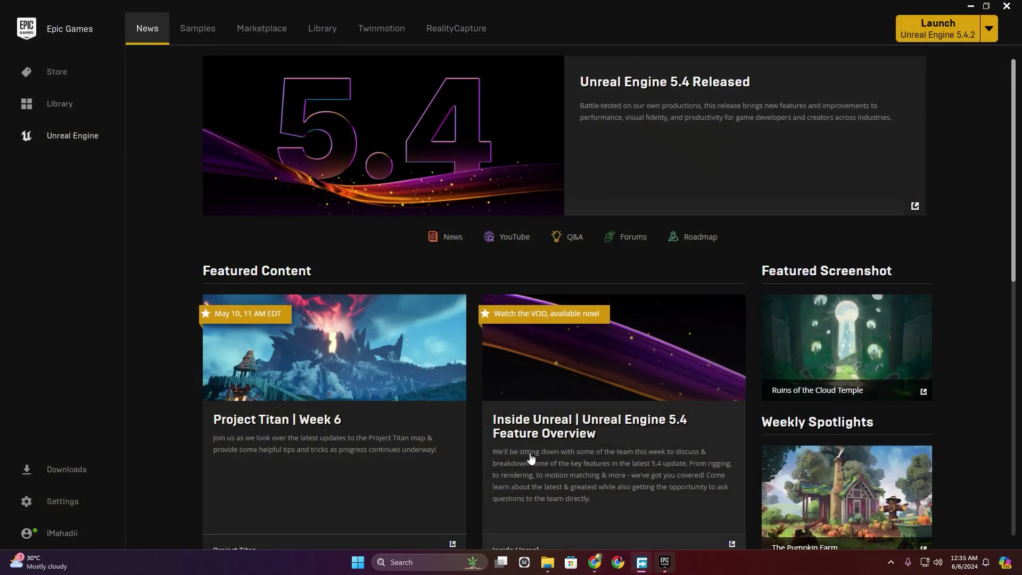
pyautogui.press('super')
pyautogui.write('bl')
pyautogui.click(413, 276)
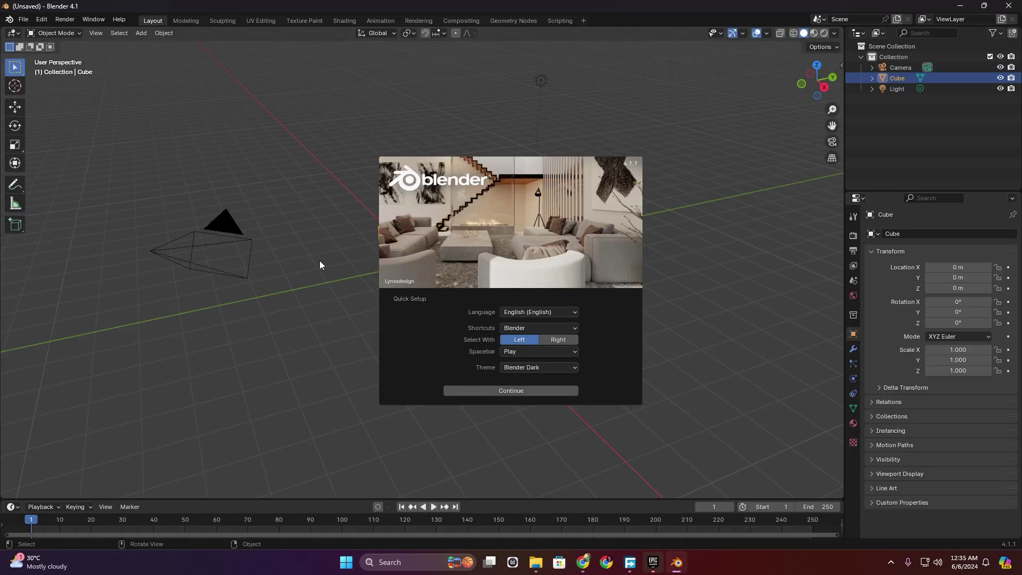
# Delete the default camera, cube and light from the Blender scene.
pyautogui.click(319, 265)
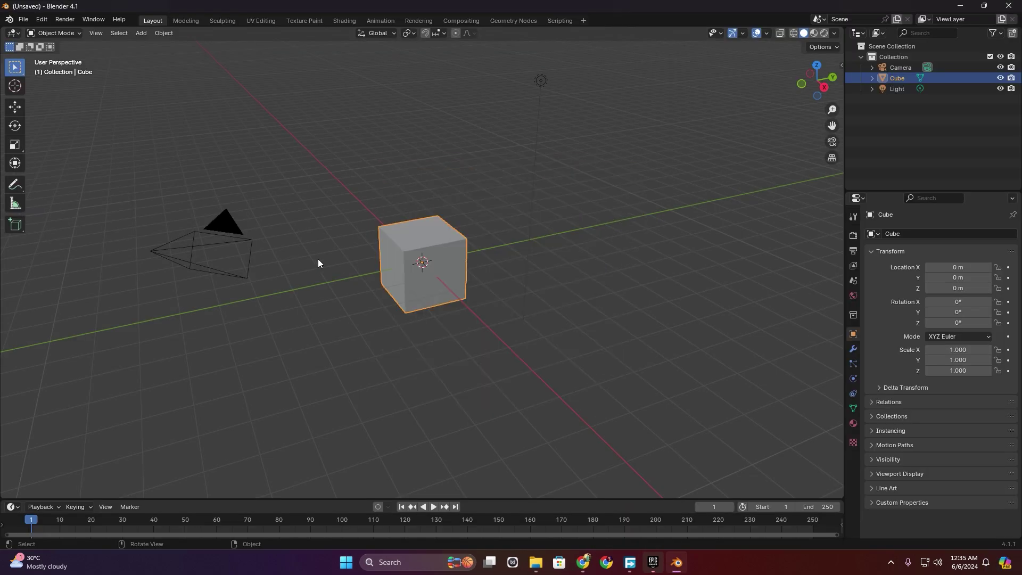
pyautogui.press('a')
pyautogui.press('x')
pyautogui.click(325, 250)
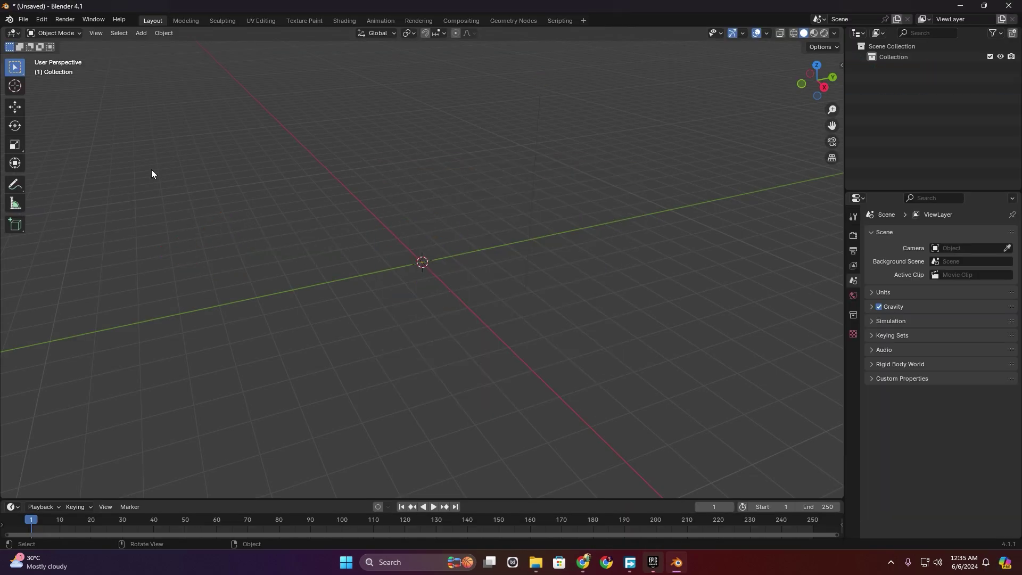
# Import 'Opening A Lid.fbx' from the Downloads folder.
pyautogui.click(21, 19)
pyautogui.moveTo(42, 170)
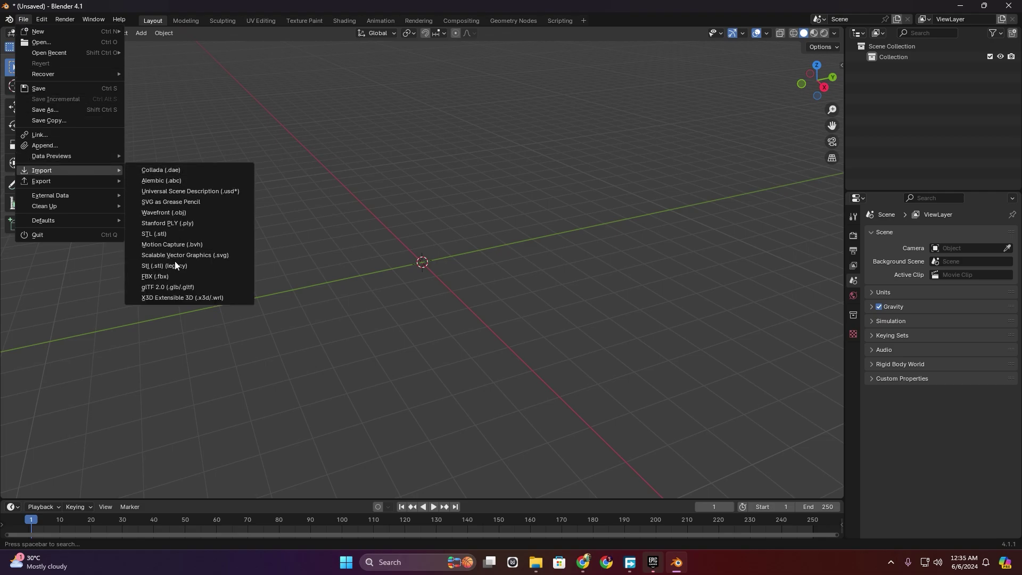
pyautogui.click(178, 273)
pyautogui.click(289, 215)
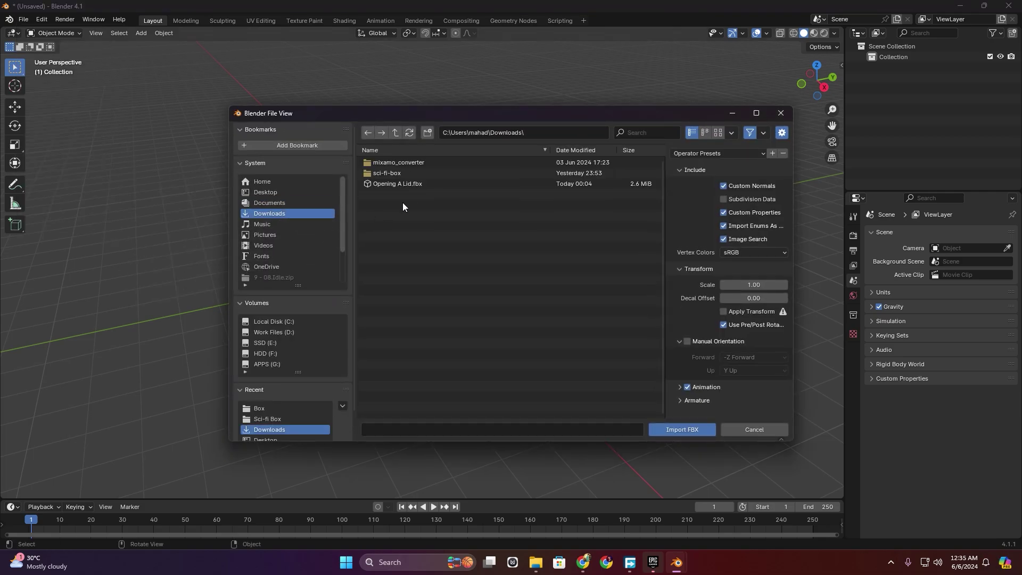
pyautogui.click(419, 183)
pyautogui.doubleClick(419, 183)
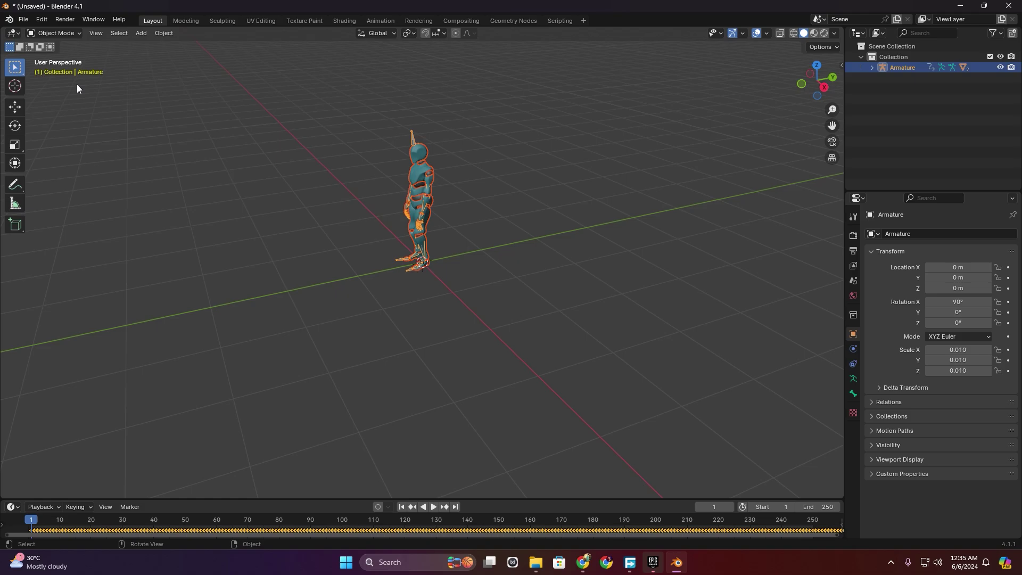
# Import the sci-fi chest FBX from the sci-fi-box source folder.
pyautogui.click(25, 20)
pyautogui.moveTo(42, 171)
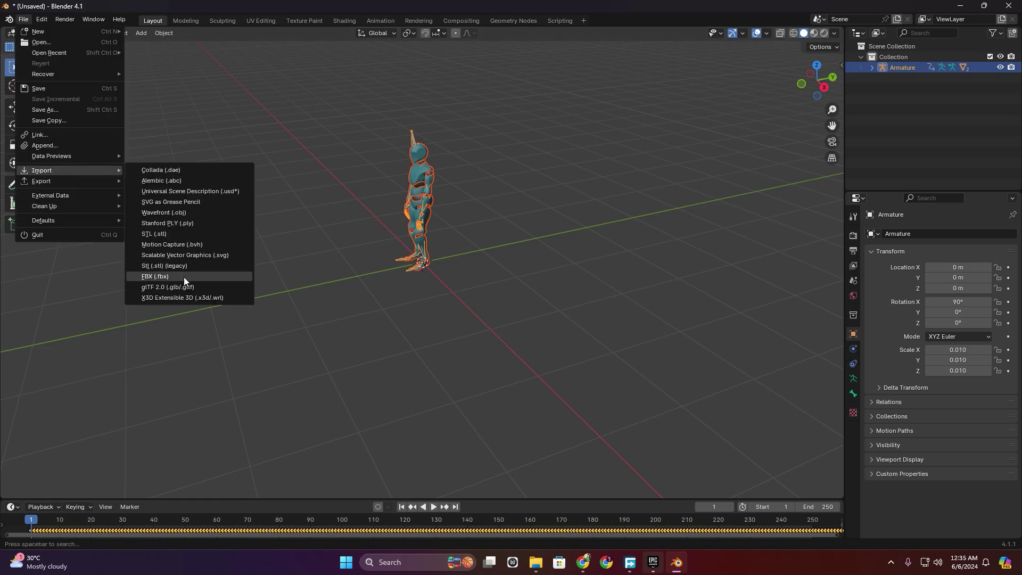
pyautogui.click(183, 277)
pyautogui.doubleClick(395, 175)
pyautogui.click(387, 165)
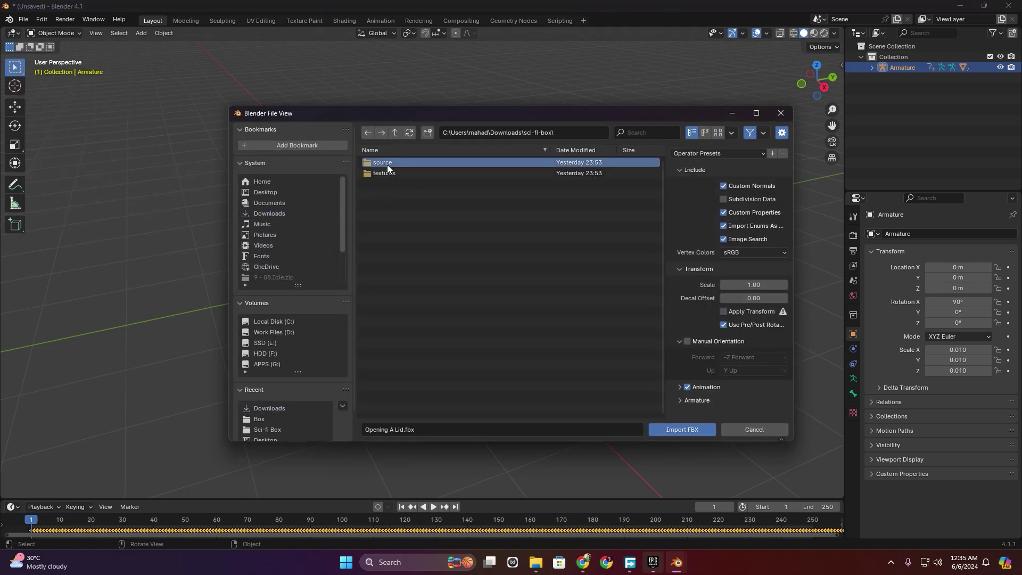
pyautogui.doubleClick(388, 165)
pyautogui.doubleClick(386, 165)
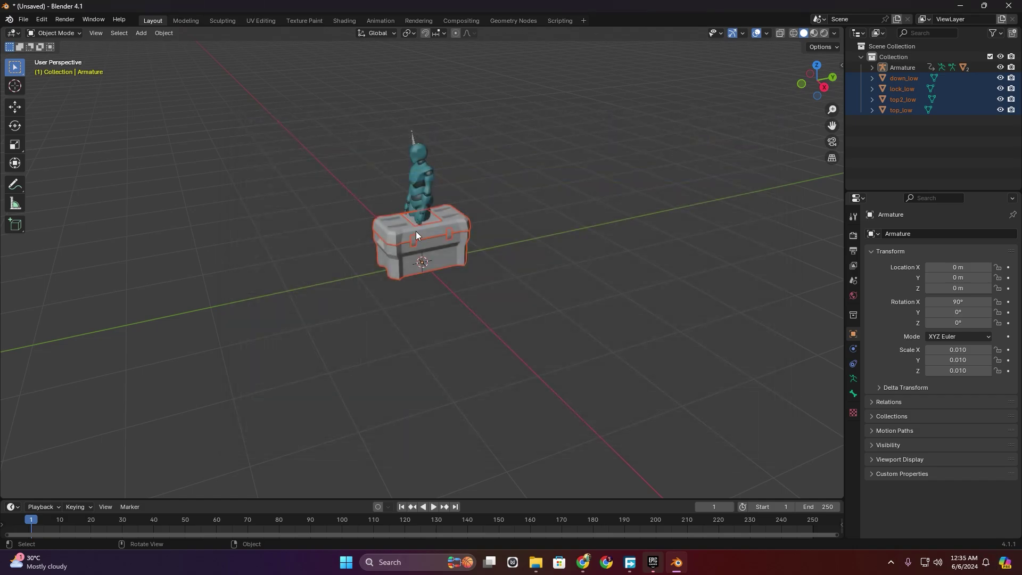
# Scale the chest to 0.9 and rotate it 90° around Z.
pyautogui.press('s')
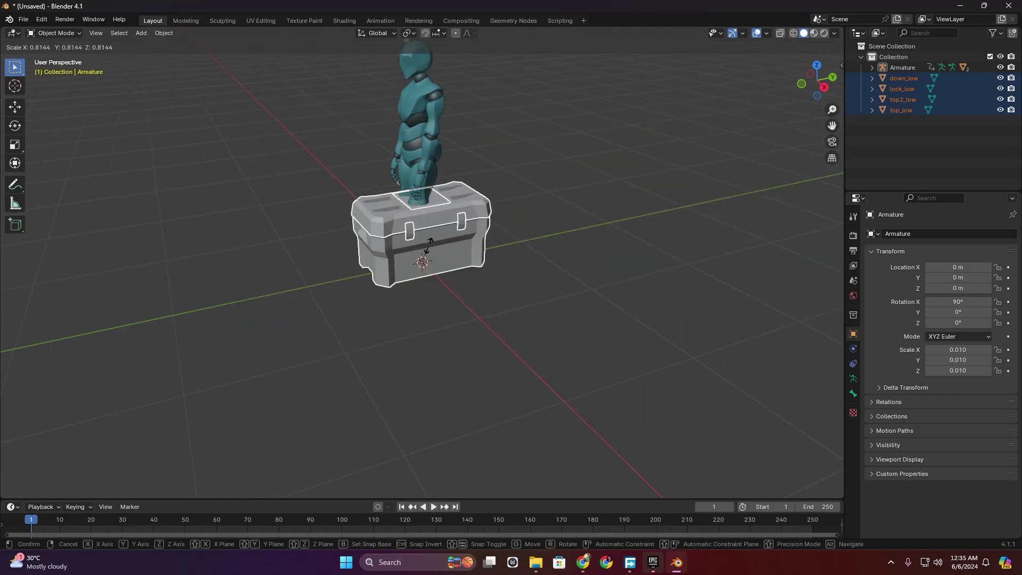
pyautogui.click(429, 245)
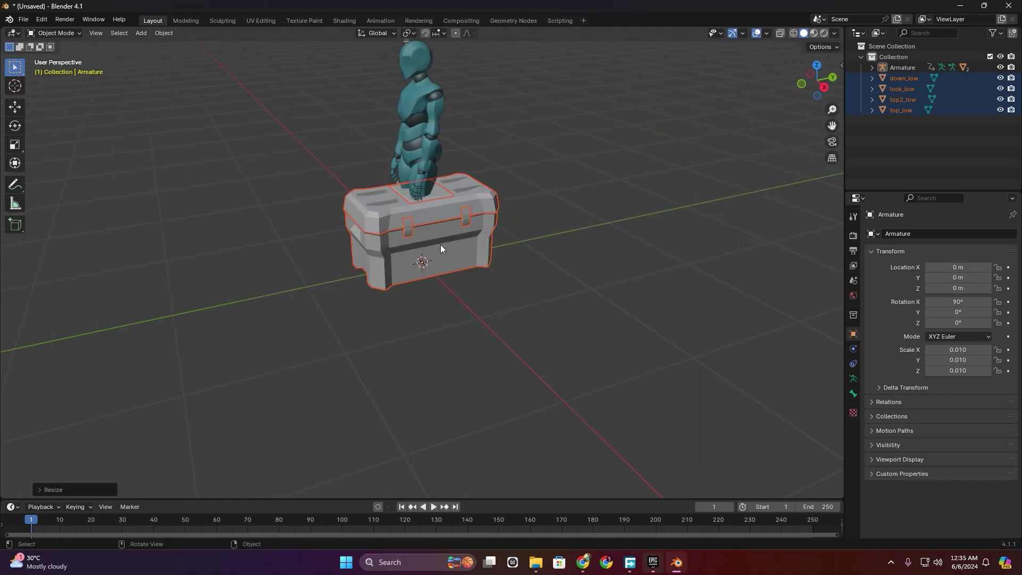
pyautogui.press('r')
pyautogui.press('z')
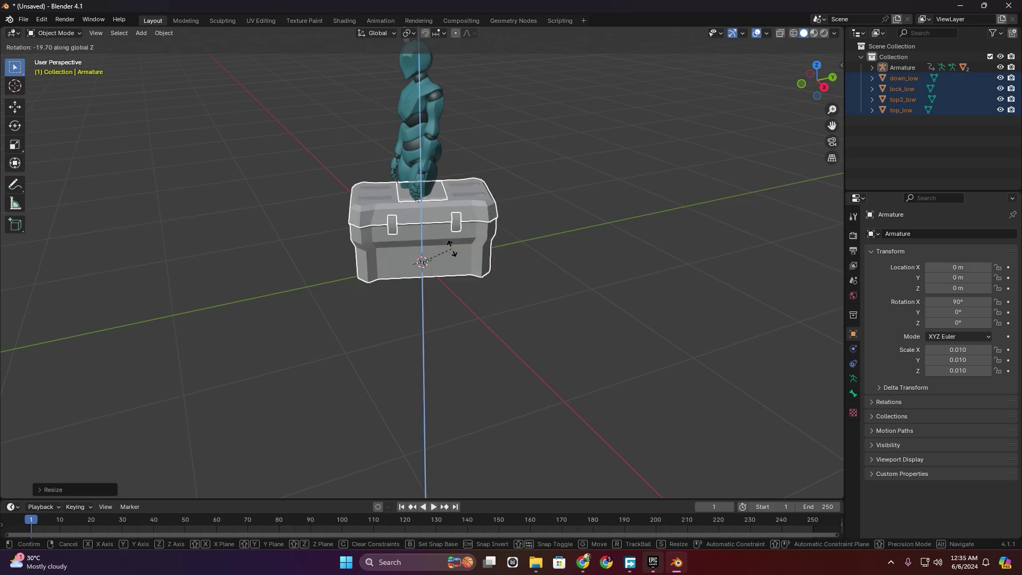
pyautogui.click(507, 217)
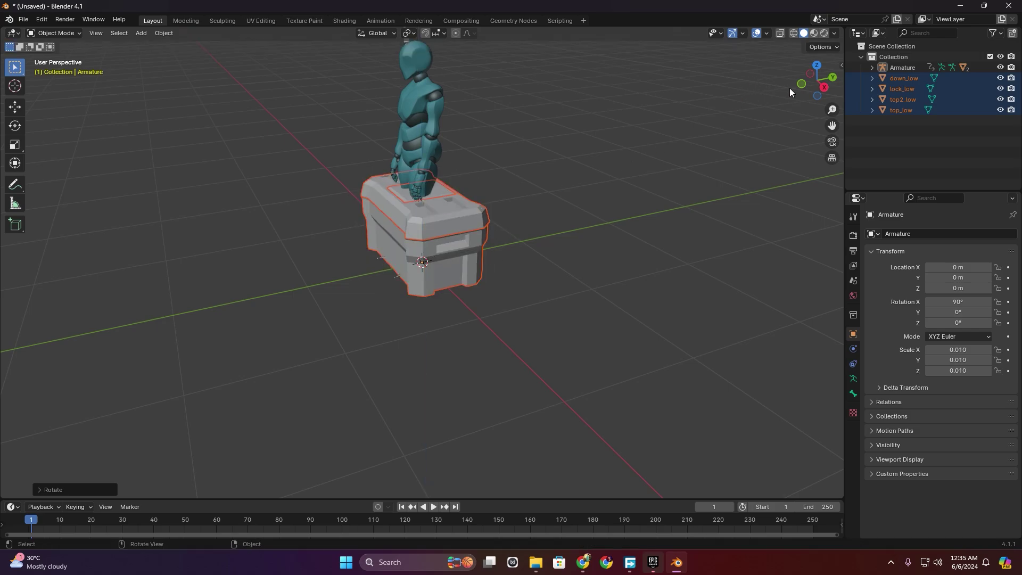
# Slide the chest about 0.6 m along Y beside the character and hide down_low.
pyautogui.click(826, 89)
pyautogui.click(11, 112)
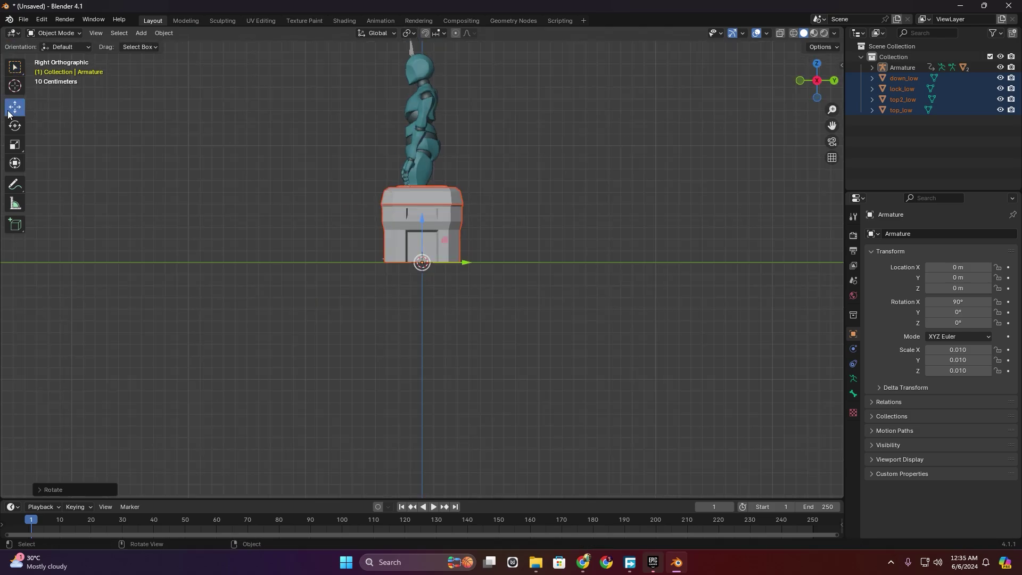
pyautogui.moveTo(453, 255); pyautogui.dragTo(382, 223)
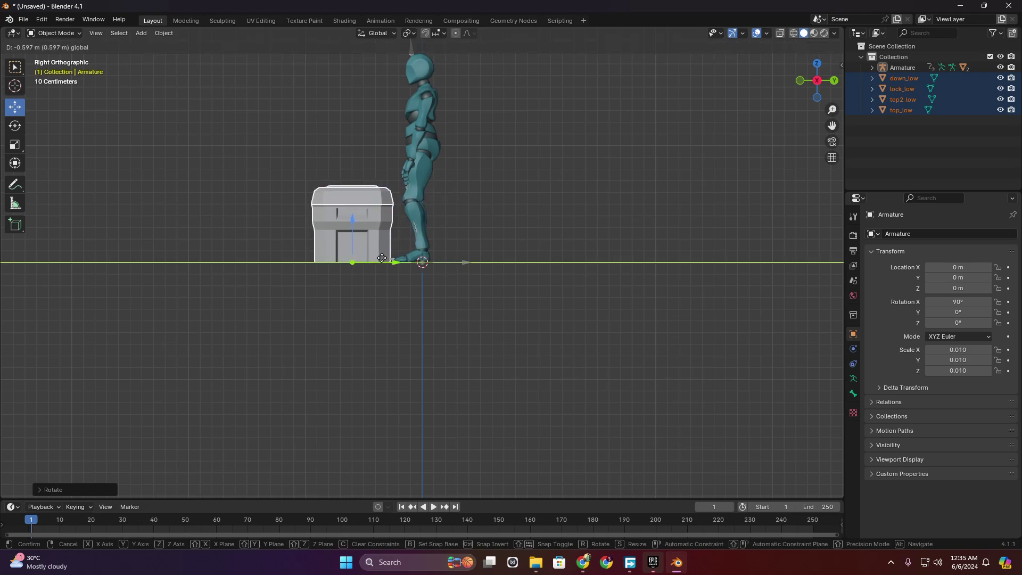
pyautogui.scroll(4, 382, 223)
pyautogui.moveTo(382, 223)
pyautogui.mouseDown(button='middle')
pyautogui.moveTo(353, 254)
pyautogui.moveTo(331, 215)
pyautogui.moveTo(668, 249)
pyautogui.mouseUp(button='middle')
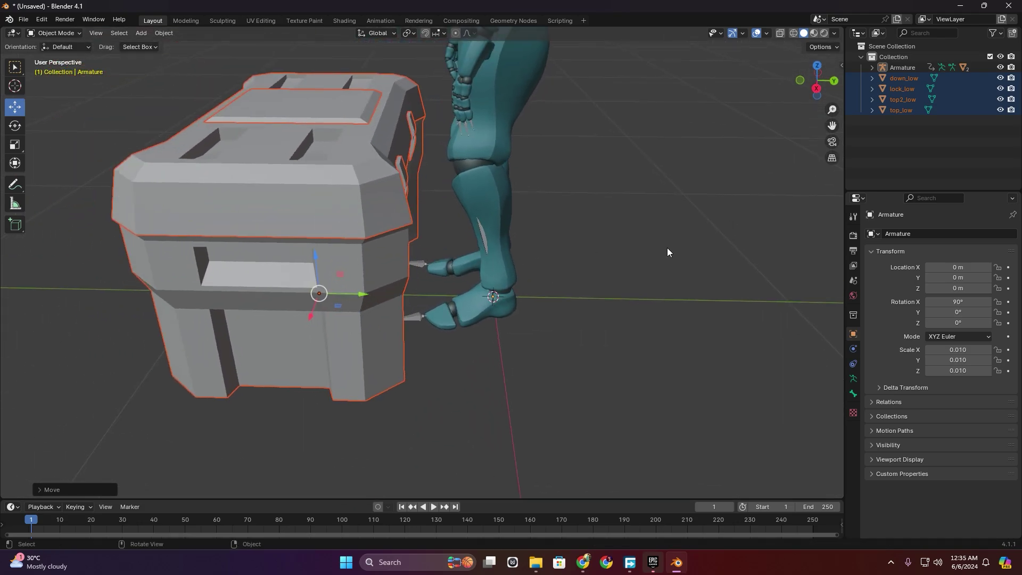
pyautogui.click(396, 315)
pyautogui.click(1000, 77)
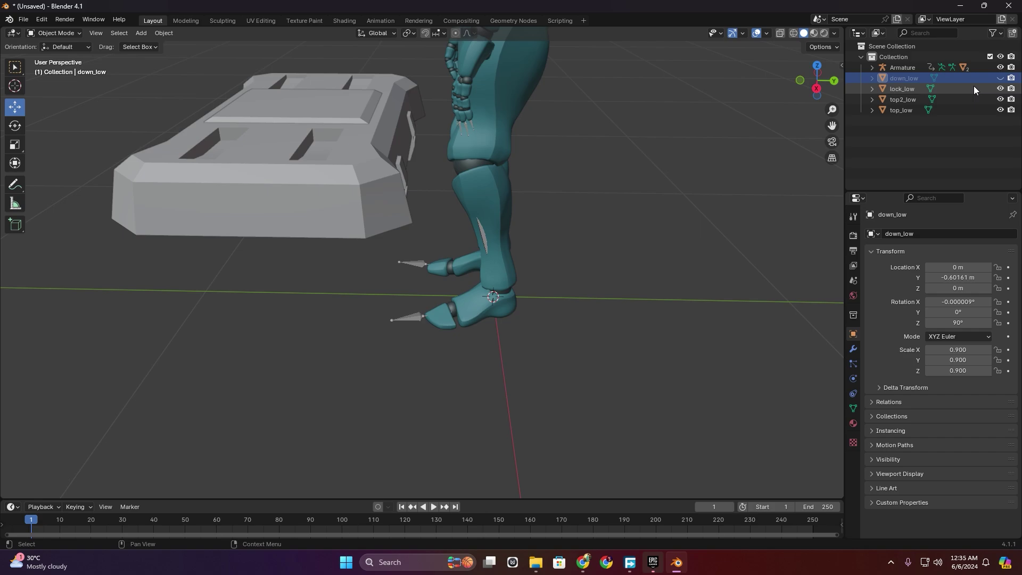
# Join the lid parts top2_low and top_low into lock_low.
pyautogui.moveTo(538, 165); pyautogui.dragTo(341, 164, button='middle')
pyautogui.moveTo(276, 56); pyautogui.dragTo(273, 244)
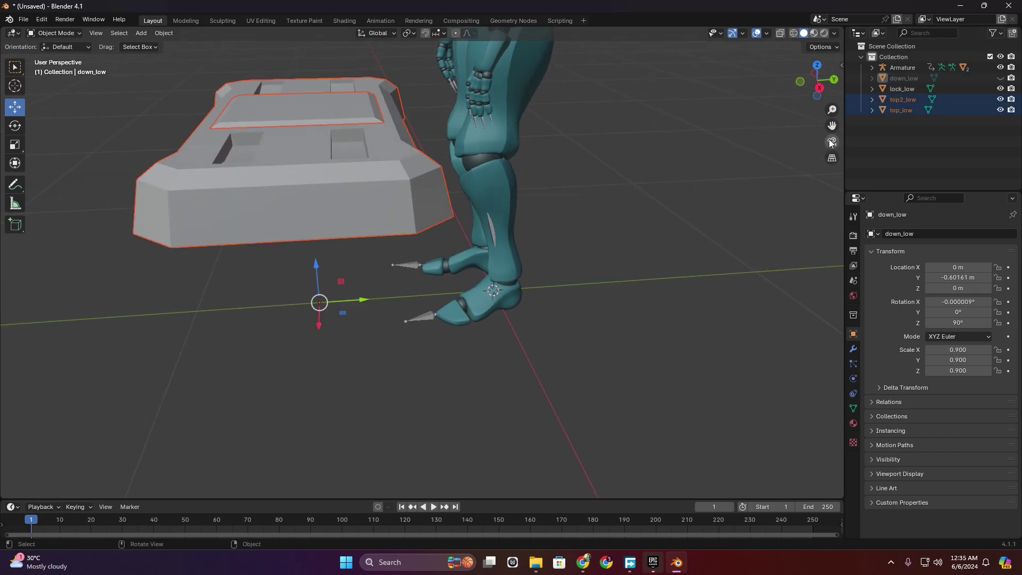
pyautogui.click(905, 89)
pyautogui.keyDown('shift'); pyautogui.click(901, 109); pyautogui.keyUp('shift')
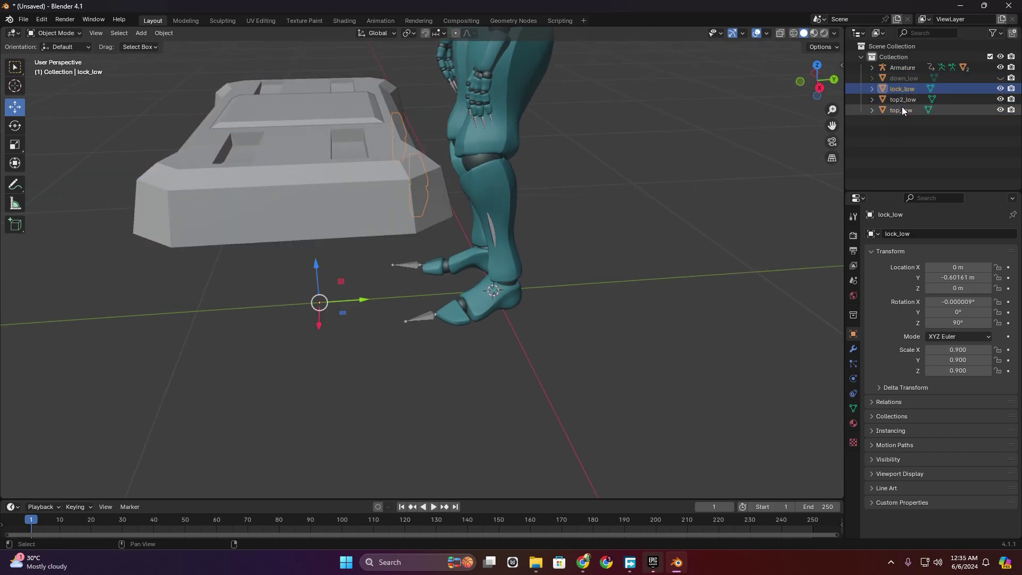
pyautogui.hotkey('ctrl', 'j')
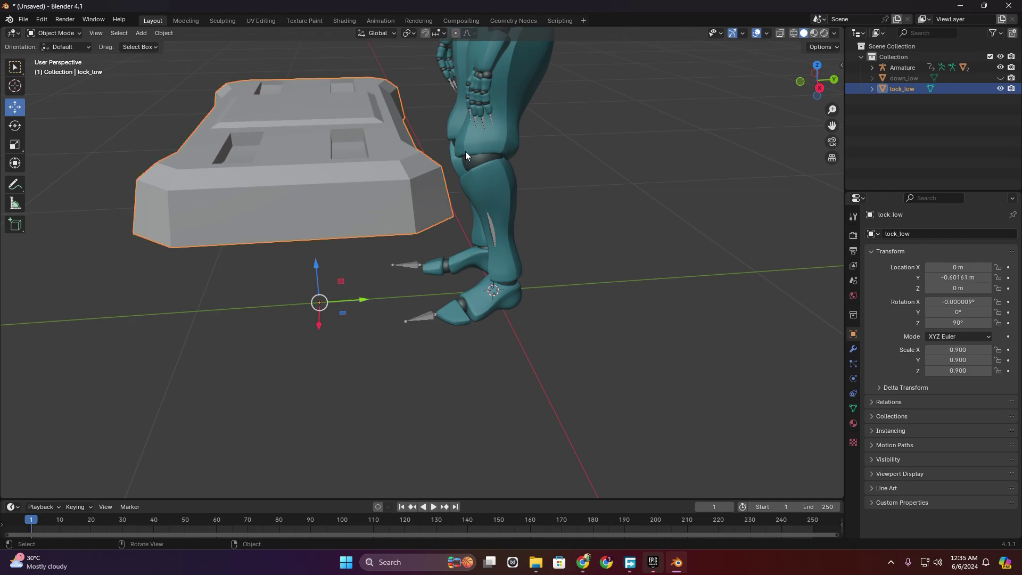
# Show down_low again in side view and scrub the animation to frame 76.
pyautogui.moveTo(814, 80); pyautogui.dragTo(813, 75)
pyautogui.click(818, 89)
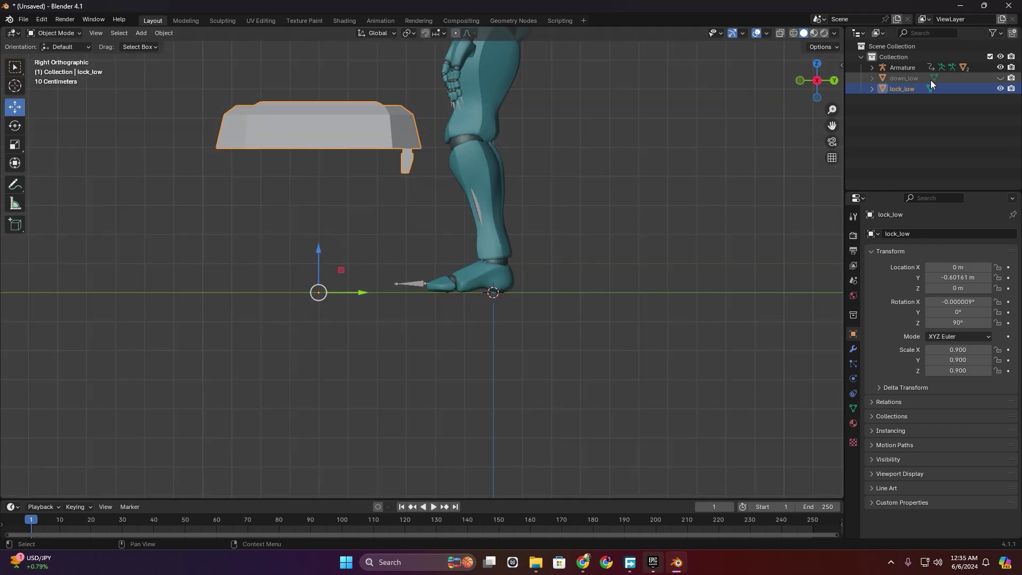
pyautogui.click(999, 78)
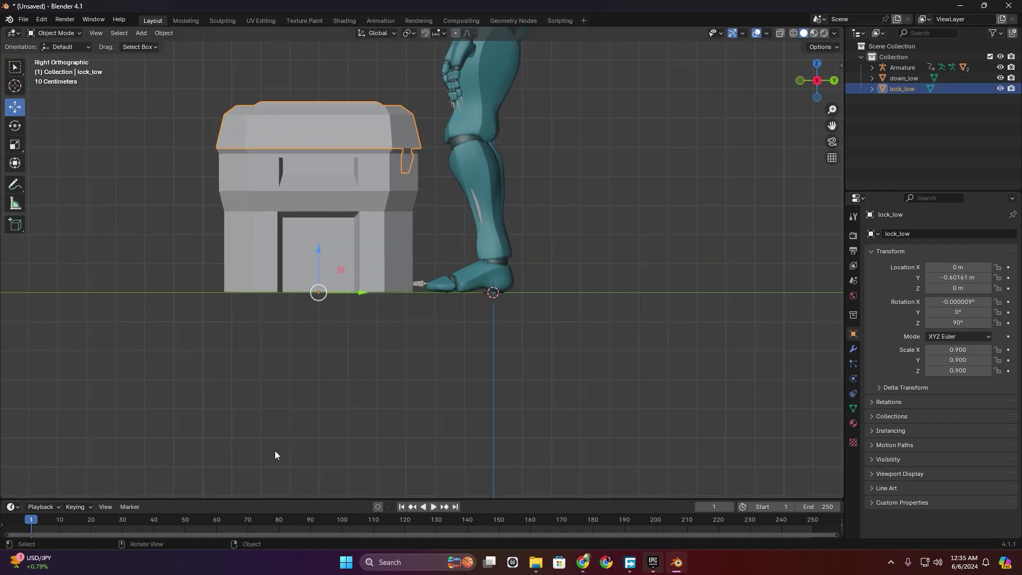
pyautogui.moveTo(103, 525)
pyautogui.mouseDown()
pyautogui.moveTo(267, 517)
pyautogui.moveTo(251, 520)
pyautogui.mouseUp()
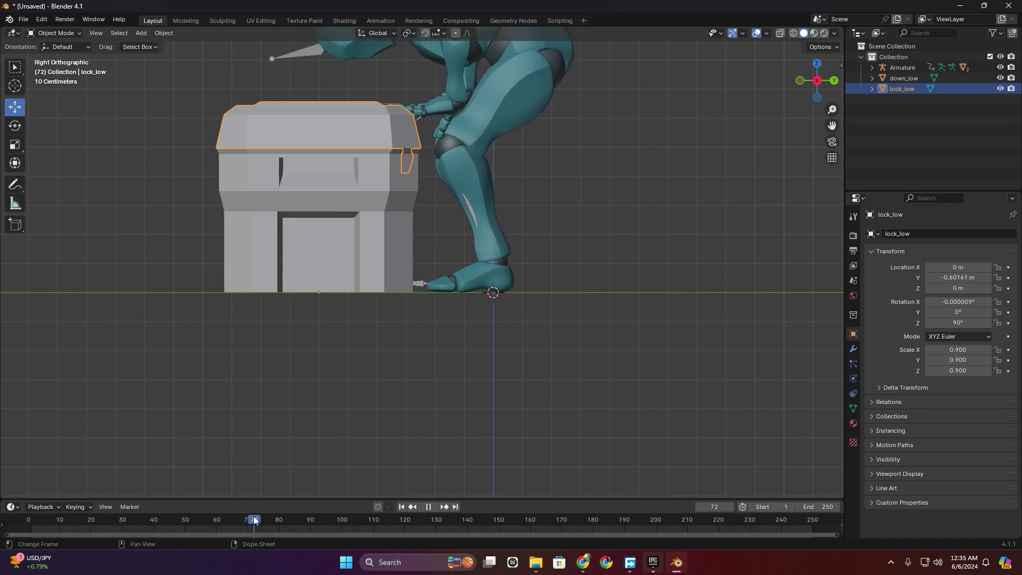
# Move the whole chest to Y -0.551 m, nearer the character's hands.
pyautogui.moveTo(378, 299)
pyautogui.mouseDown(button='middle')
pyautogui.moveTo(370, 317)
pyautogui.moveTo(385, 328)
pyautogui.mouseUp(button='middle')
pyautogui.keyDown('shift'); pyautogui.click(362, 313); pyautogui.keyUp('shift')
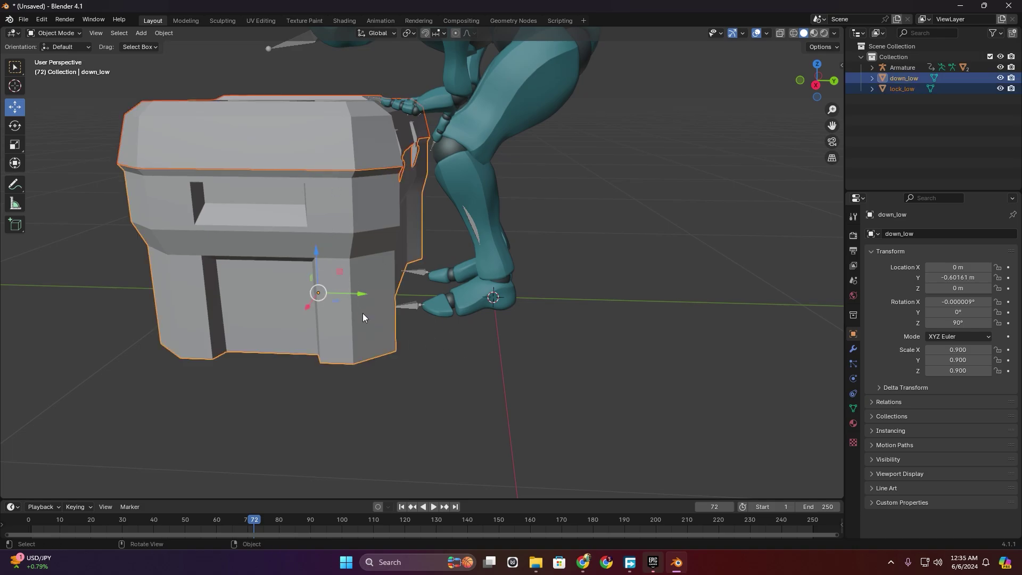
pyautogui.moveTo(361, 293); pyautogui.dragTo(379, 293)
pyautogui.moveTo(379, 292)
pyautogui.mouseDown(button='middle')
pyautogui.moveTo(420, 229)
pyautogui.moveTo(425, 251)
pyautogui.moveTo(447, 267)
pyautogui.moveTo(588, 276)
pyautogui.moveTo(692, 235)
pyautogui.moveTo(688, 222)
pyautogui.moveTo(668, 222)
pyautogui.moveTo(439, 235)
pyautogui.moveTo(472, 210)
pyautogui.mouseUp(button='middle')
# Check the chest from side and perspective views, selecting the body and then the lid.
pyautogui.click(821, 86)
pyautogui.click(615, 232)
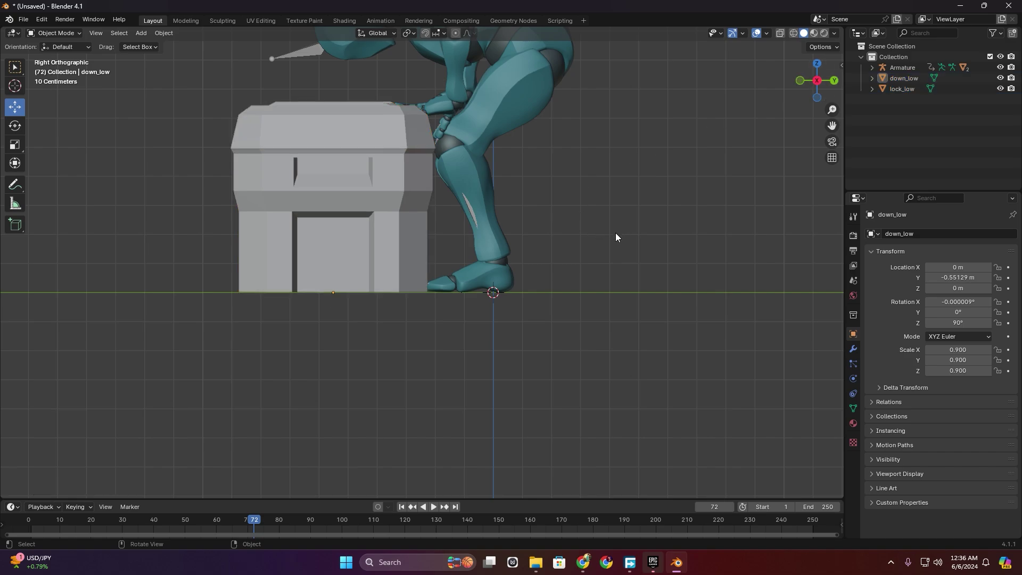
pyautogui.click(338, 230)
pyautogui.moveTo(360, 269); pyautogui.dragTo(386, 290, button='middle')
pyautogui.click(379, 257)
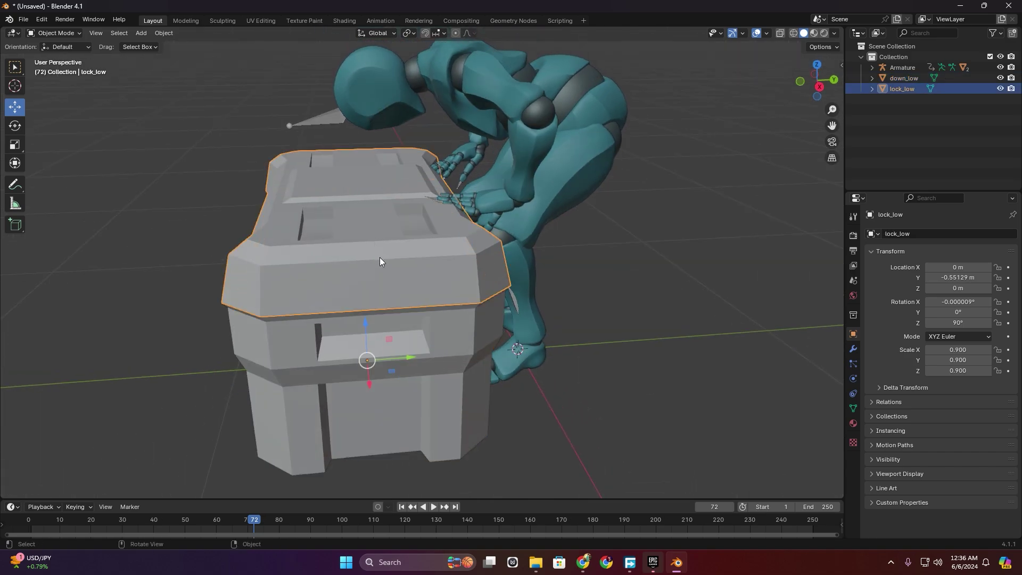
pyautogui.click(820, 86)
pyautogui.scroll(3, 375, 238)
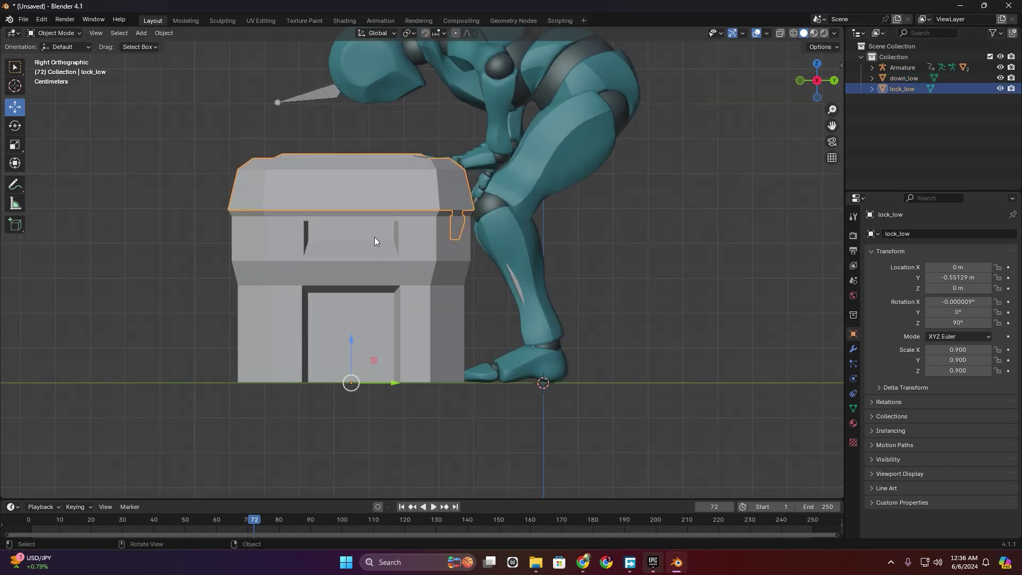
# Preview a lid rotation, cancel it, then hide the chest body and select the lid.
pyautogui.press('r')
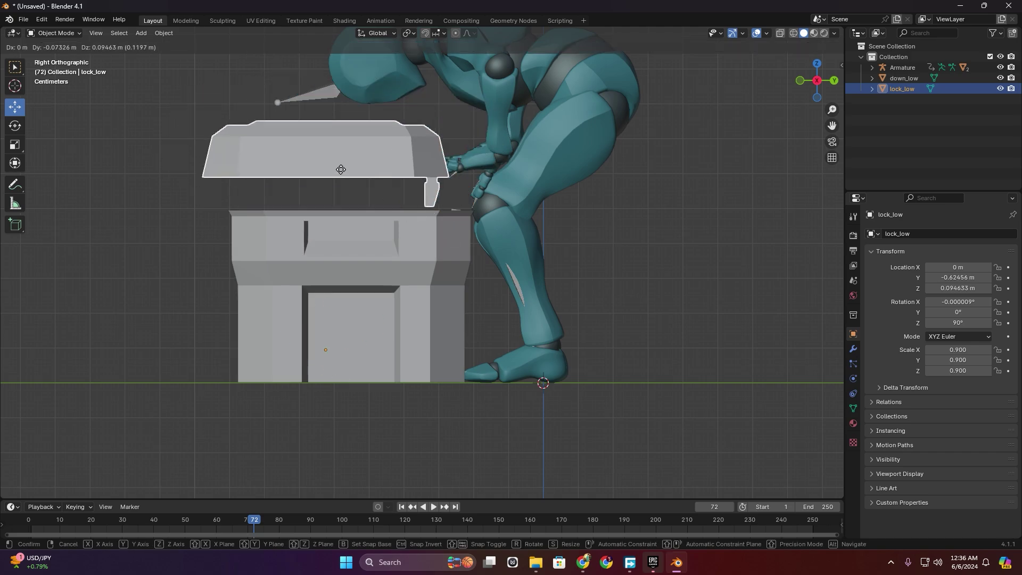
pyautogui.press('Escape')
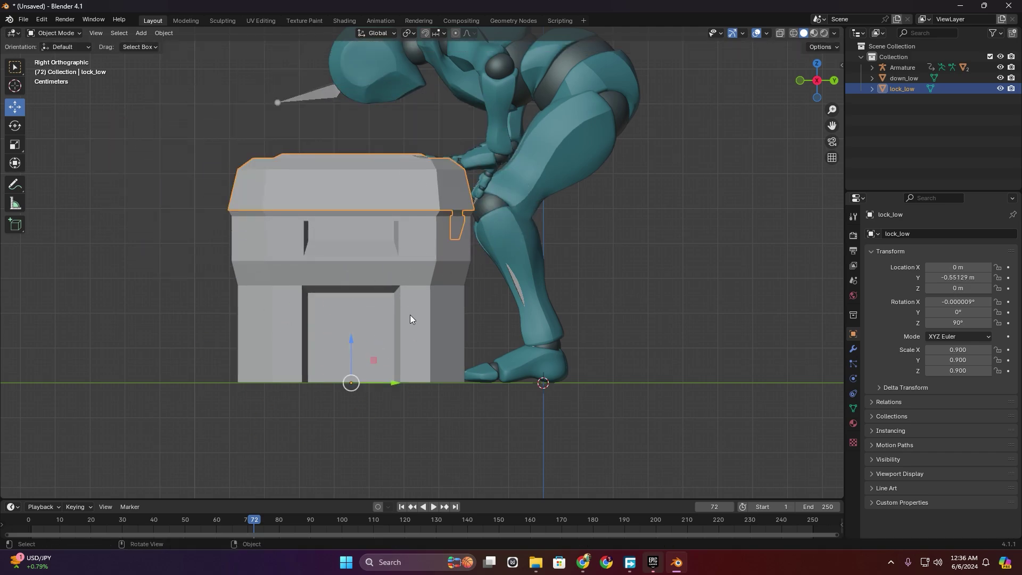
pyautogui.click(409, 318)
pyautogui.click(1000, 78)
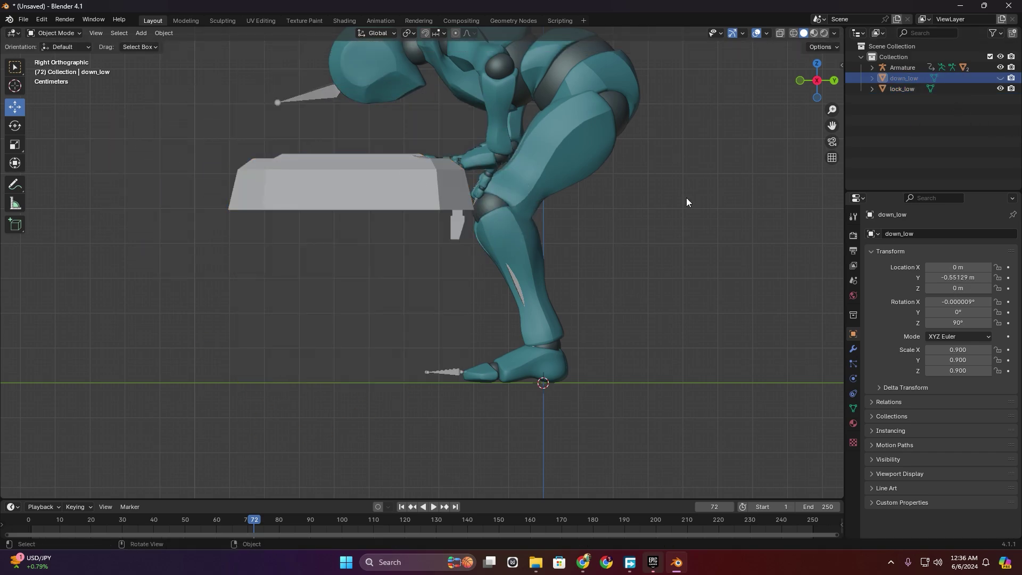
pyautogui.click(255, 177)
pyautogui.click(141, 33)
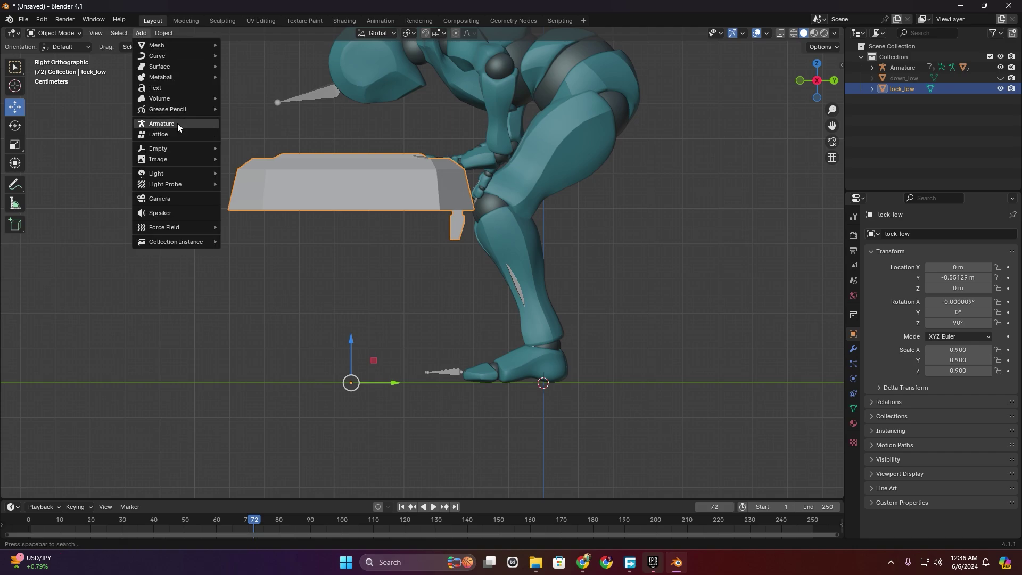
# Add a new armature bone, move it toward the lid's far end and shrink it.
pyautogui.click(177, 123)
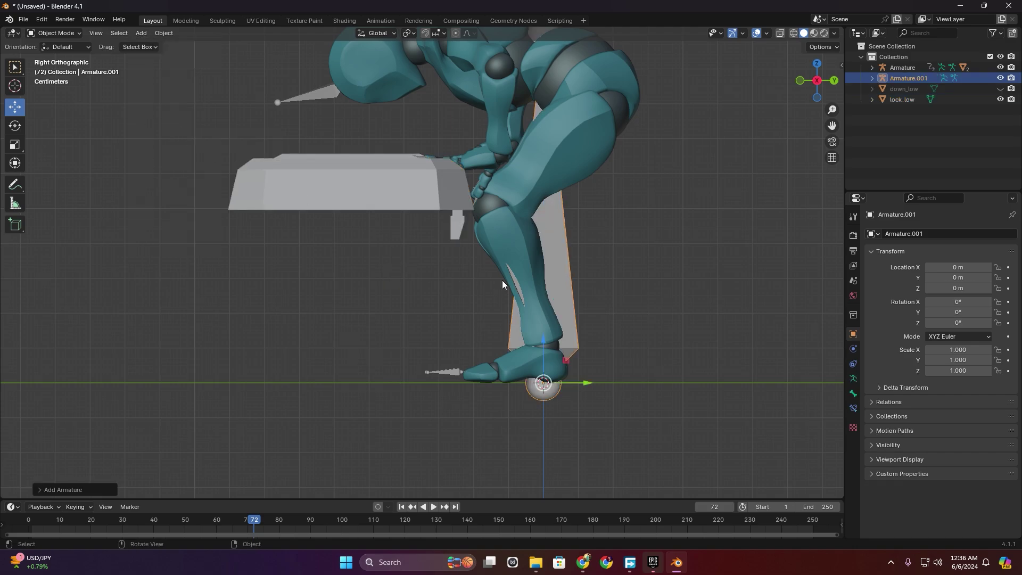
pyautogui.scroll(-2, 557, 341)
pyautogui.moveTo(554, 347); pyautogui.dragTo(344, 331)
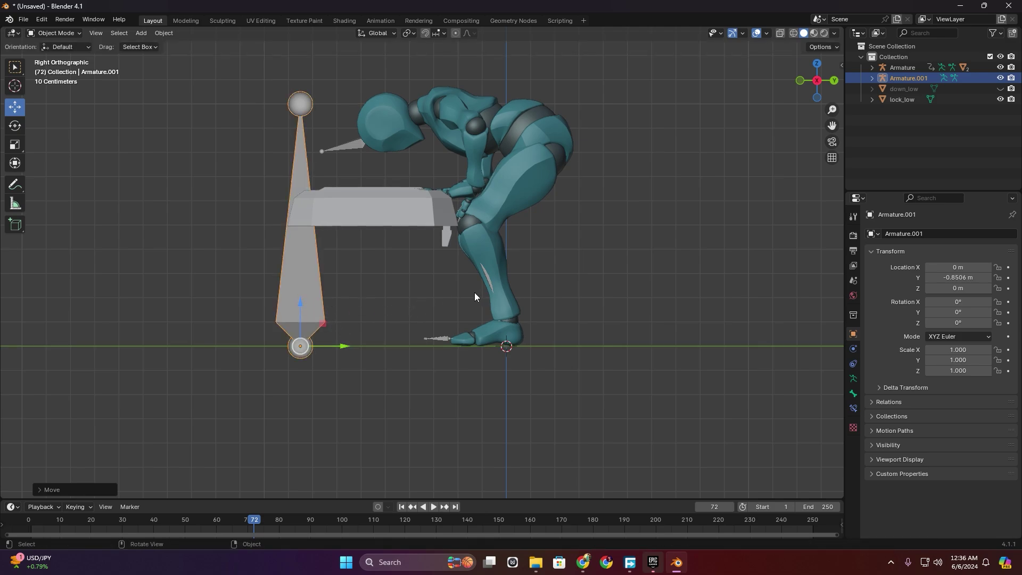
pyautogui.press('s')
pyautogui.click(388, 301)
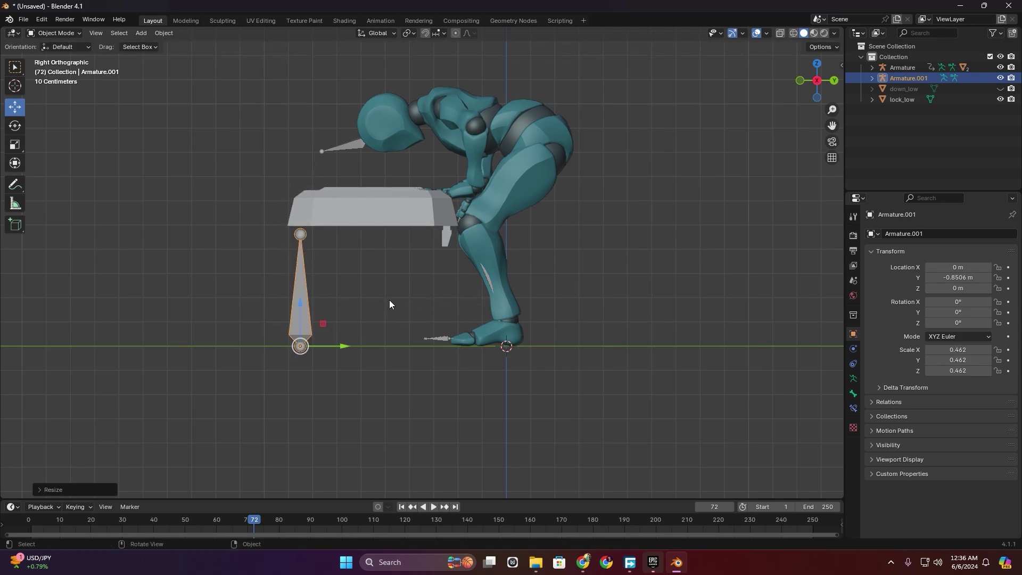
# Rotate the bone 90° so it lies flat pointing toward the character.
pyautogui.press('r')
pyautogui.press('z')
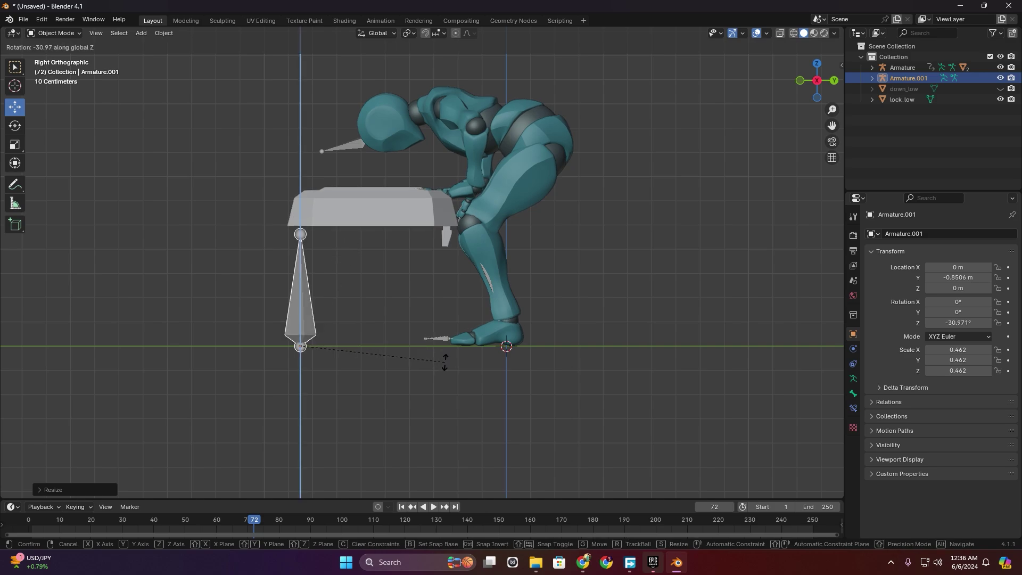
pyautogui.write('x')
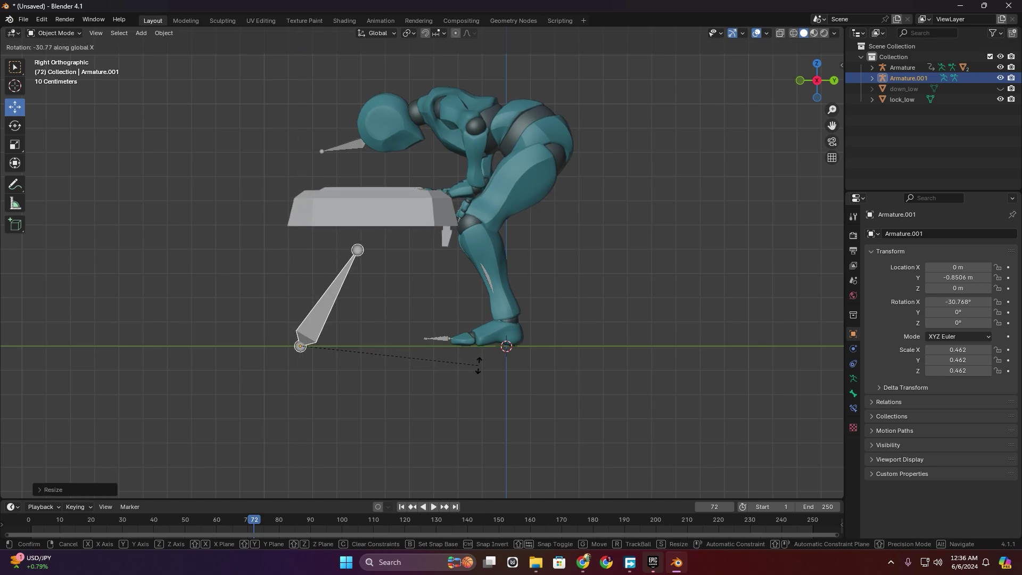
pyautogui.write('90')
pyautogui.press('Return')
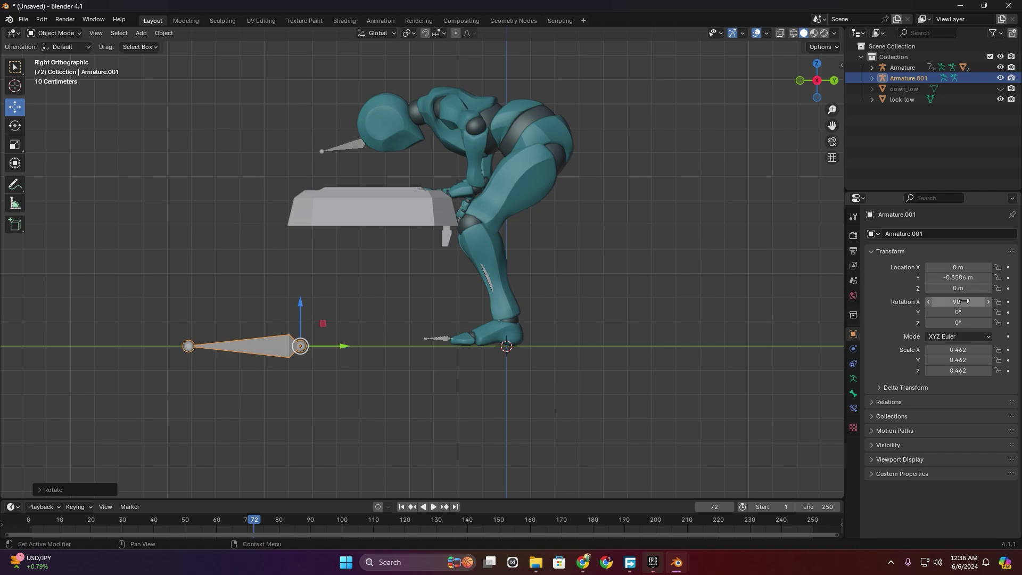
pyautogui.press('Return')
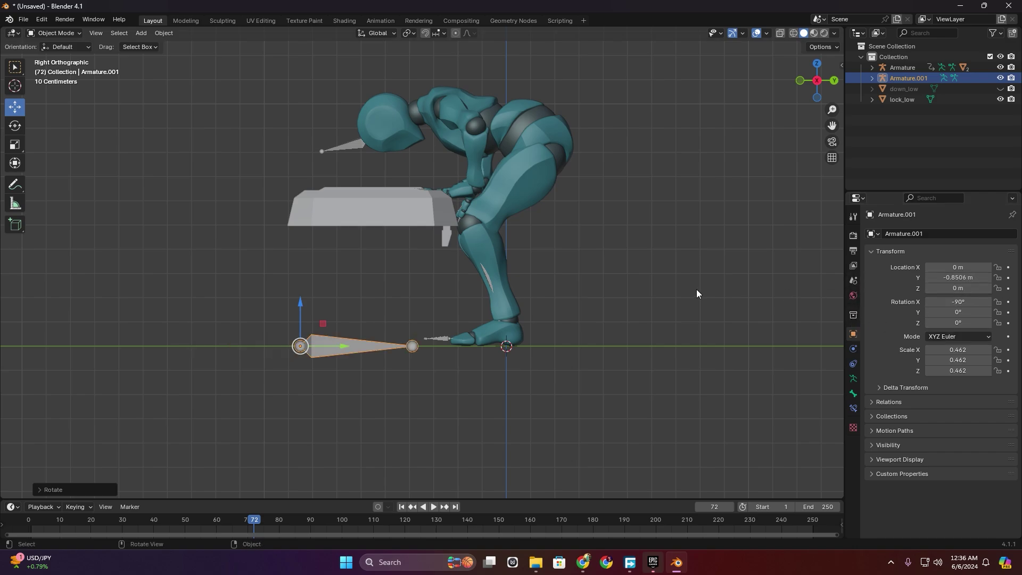
# Enable X-ray and raise the bone along Z to lid height.
pyautogui.click(781, 34)
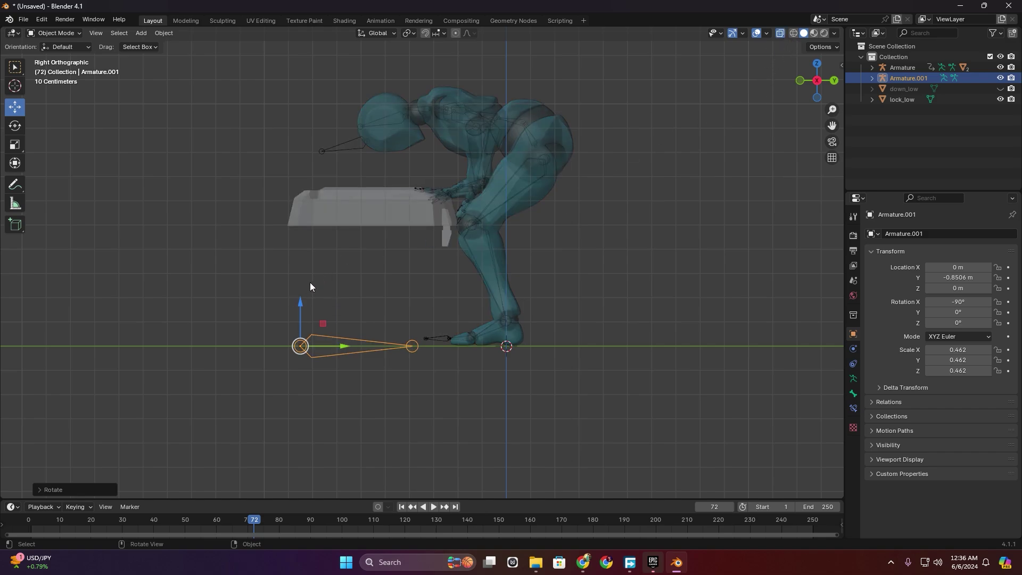
pyautogui.press('g')
pyautogui.press('z')
pyautogui.click(296, 178)
pyautogui.scroll(5, 272, 203)
pyautogui.scroll(3, 272, 208)
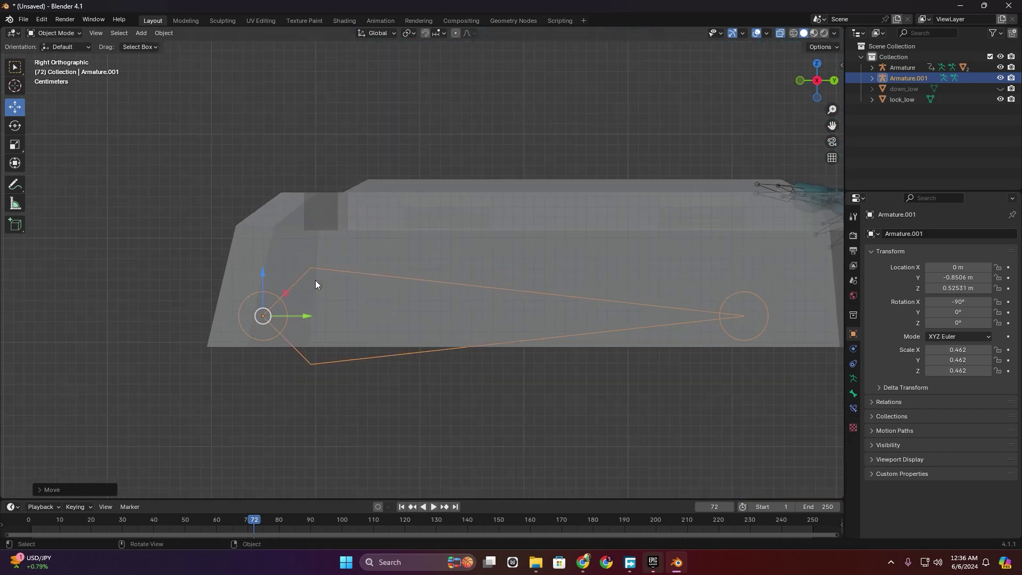
pyautogui.keyDown('shift'); pyautogui.moveTo(317, 285); pyautogui.dragTo(483, 300, button='middle'); pyautogui.keyUp('shift')
# Position the bone's root exactly on the lid's bottom corner.
pyautogui.moveTo(502, 309); pyautogui.dragTo(459, 309)
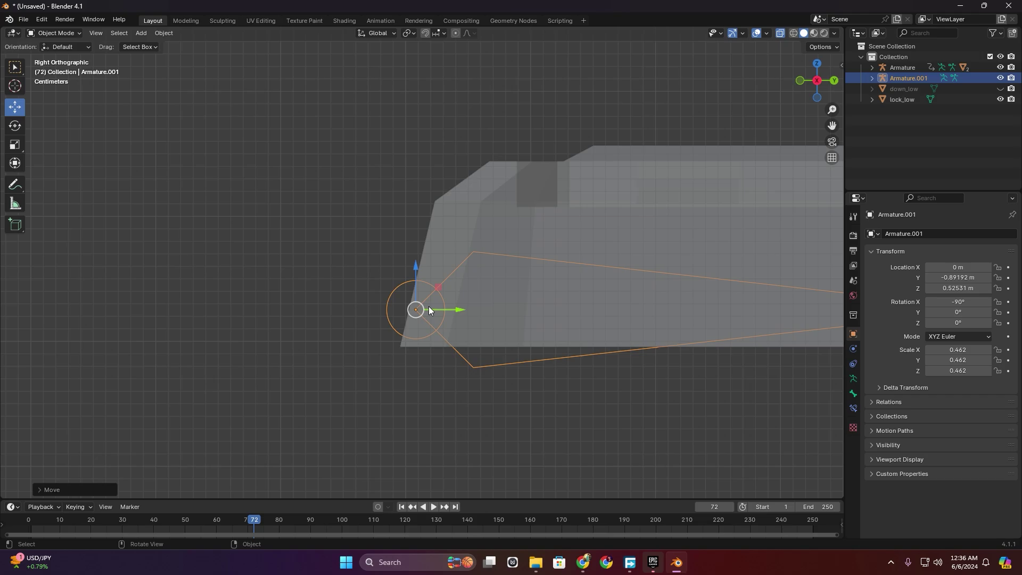
pyautogui.scroll(4, 415, 336)
pyautogui.keyDown('shift'); pyautogui.moveTo(401, 370); pyautogui.dragTo(444, 186, button='middle'); pyautogui.keyUp('shift')
pyautogui.moveTo(444, 190); pyautogui.dragTo(444, 282)
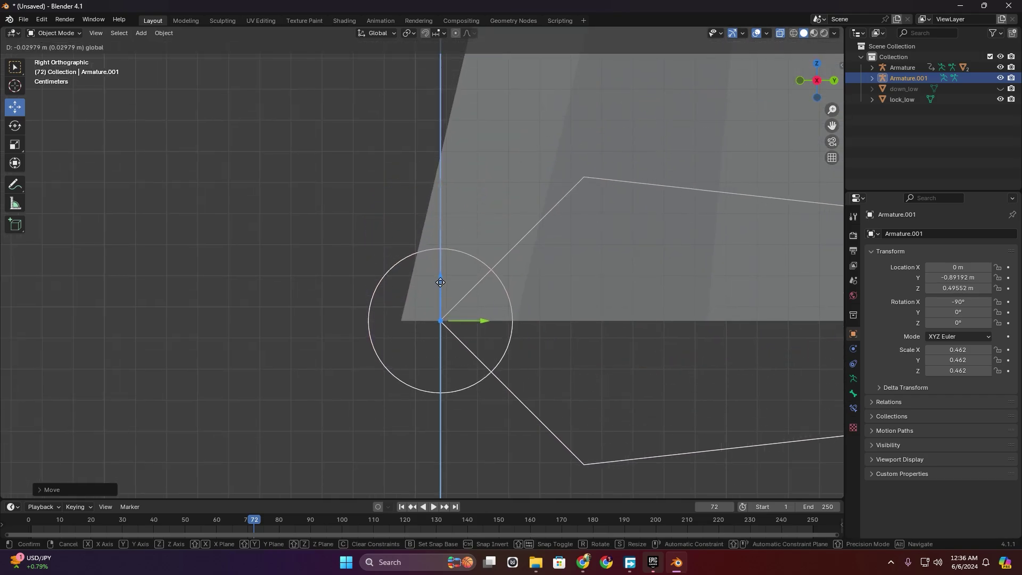
pyautogui.moveTo(477, 320); pyautogui.dragTo(442, 319)
pyautogui.scroll(5, 421, 319)
pyautogui.keyDown('shift'); pyautogui.moveTo(367, 447); pyautogui.dragTo(399, 236, button='middle'); pyautogui.keyUp('shift')
pyautogui.scroll(5, 399, 236)
pyautogui.keyDown('shift'); pyautogui.moveTo(423, 98); pyautogui.dragTo(450, 268, button='middle'); pyautogui.keyUp('shift')
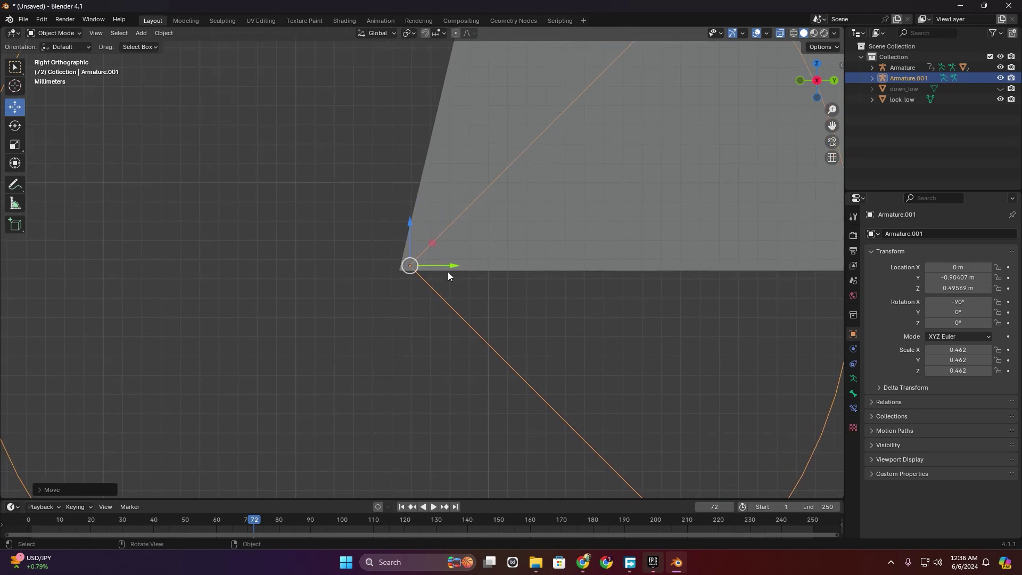
pyautogui.moveTo(450, 269); pyautogui.dragTo(447, 269)
pyautogui.moveTo(407, 224); pyautogui.dragTo(401, 230)
# Scale the bone to 0.651 so it spans the lid's length.
pyautogui.scroll(-2, 372, 340)
pyautogui.scroll(-2, 401, 330)
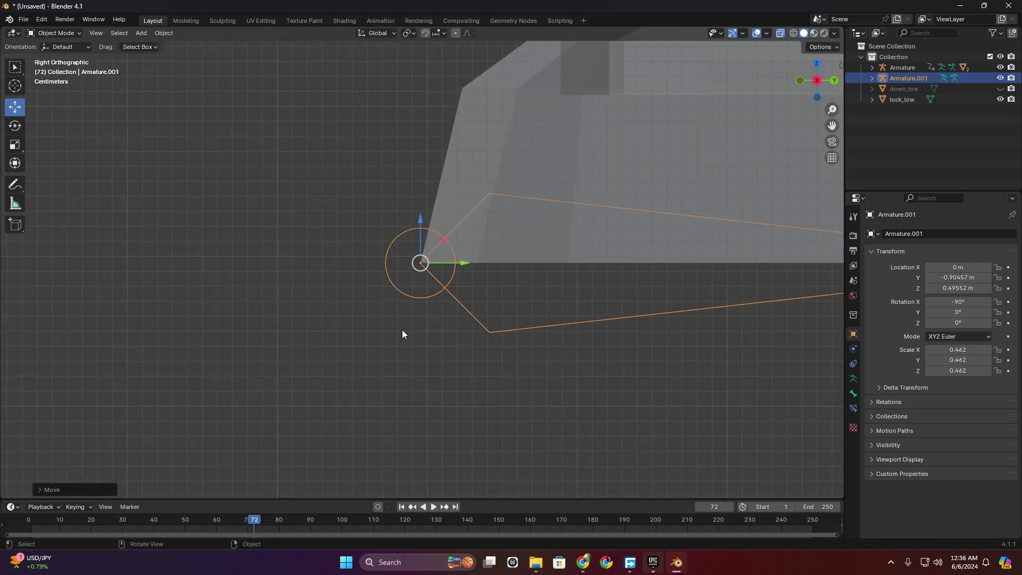
pyautogui.scroll(-3, 413, 268)
pyautogui.press('s')
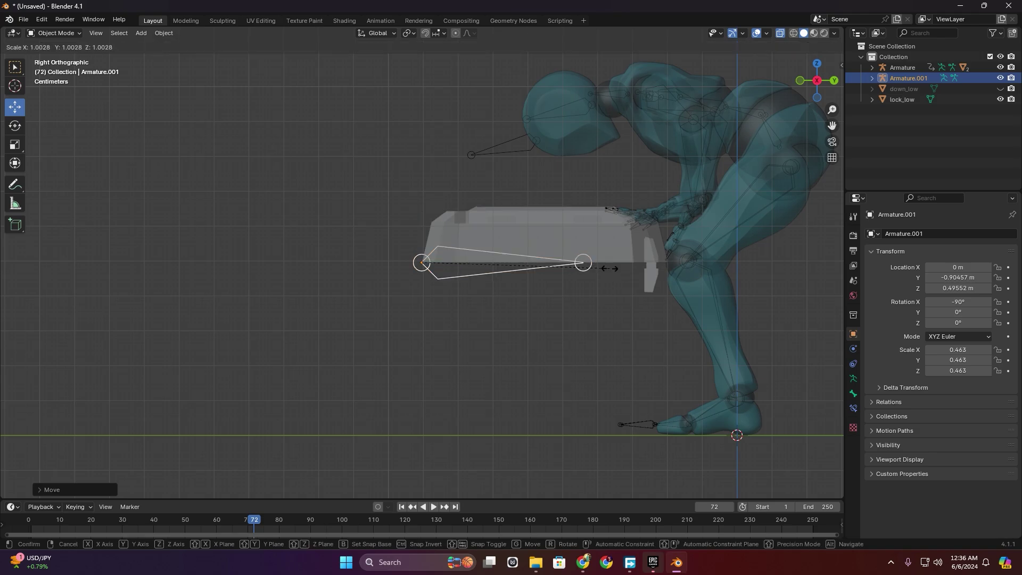
pyautogui.click(682, 263)
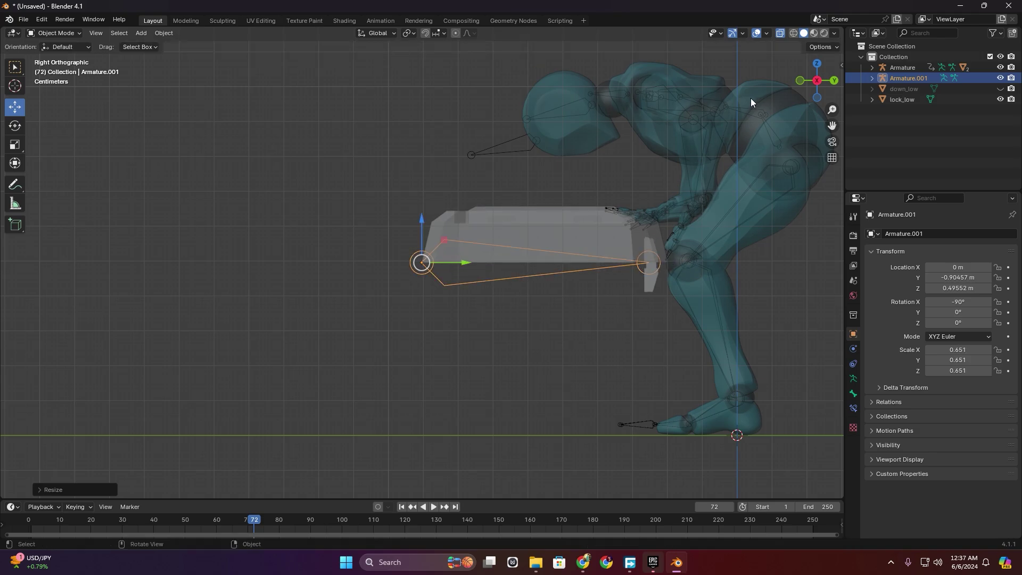
# Turn off X-ray and select the lid and Armature.001, with the bone active.
pyautogui.click(783, 29)
pyautogui.moveTo(517, 254); pyautogui.dragTo(417, 384, button='middle')
pyautogui.click(417, 385)
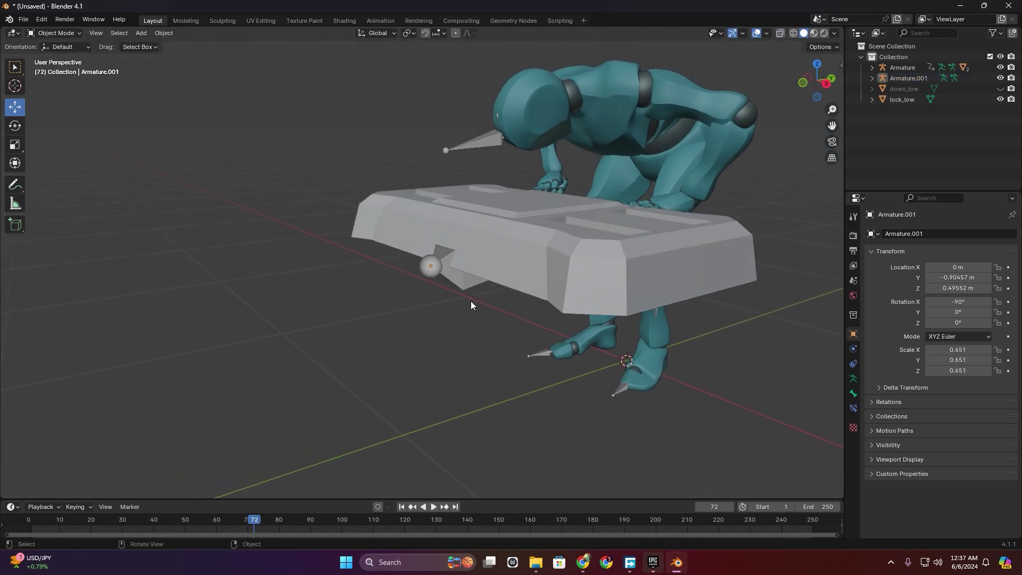
pyautogui.moveTo(471, 301); pyautogui.dragTo(188, 161, button='middle')
pyautogui.click(447, 214)
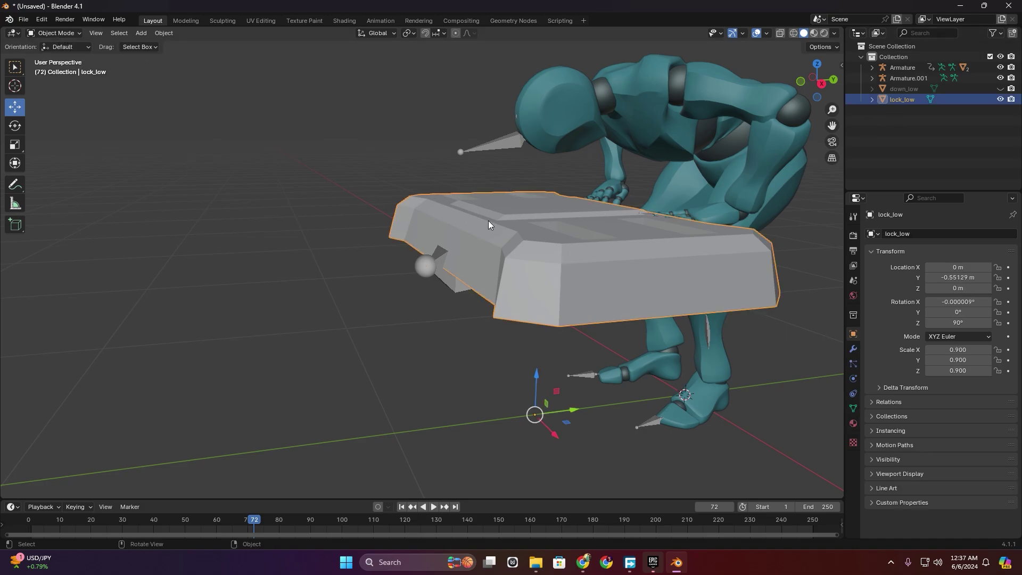
pyautogui.click(1000, 99)
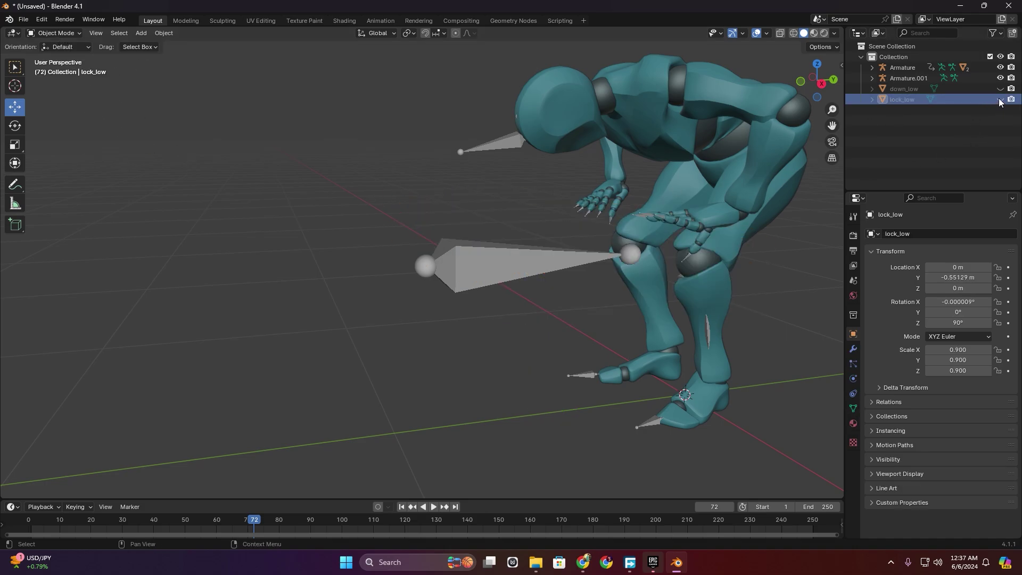
pyautogui.click(424, 269)
pyautogui.keyDown('shift'); pyautogui.click(542, 287); pyautogui.keyUp('shift')
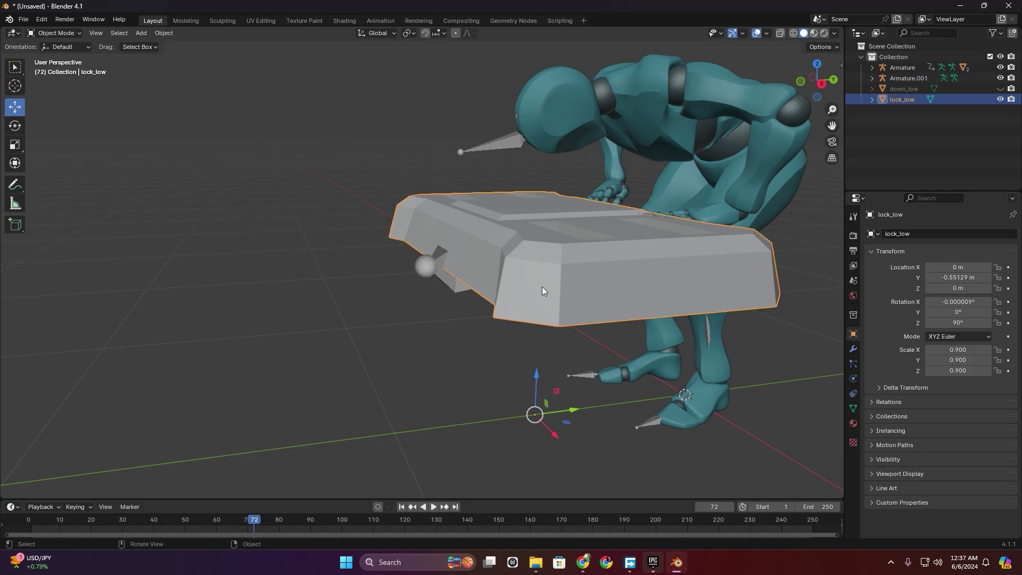
pyautogui.keyDown('shift'); pyautogui.click(429, 273); pyautogui.keyUp('shift')
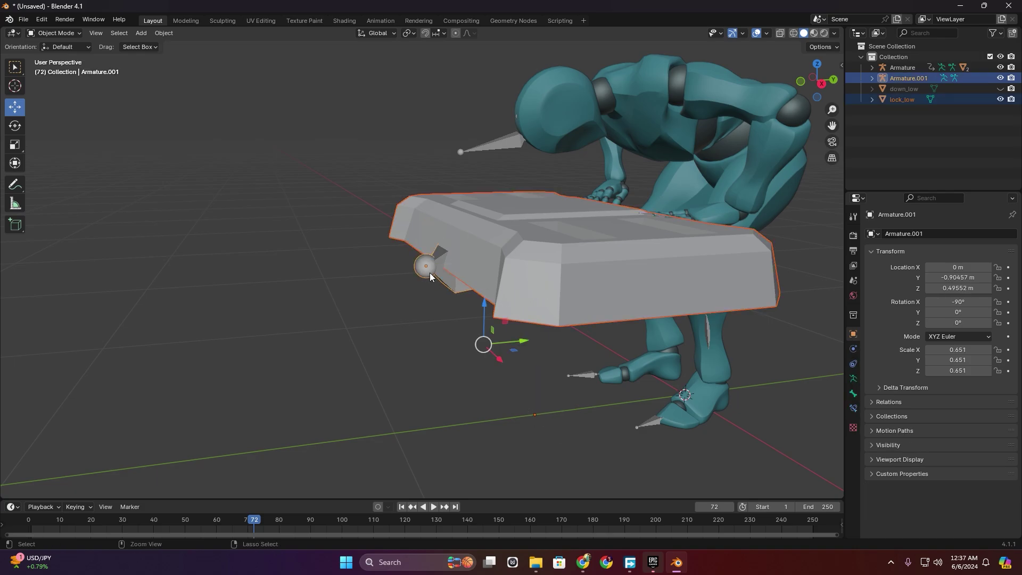
# Parent lock_low to Armature.001 with Ctrl+P > Object and test-move the rig.
pyautogui.hotkey('ctrl', 'p')
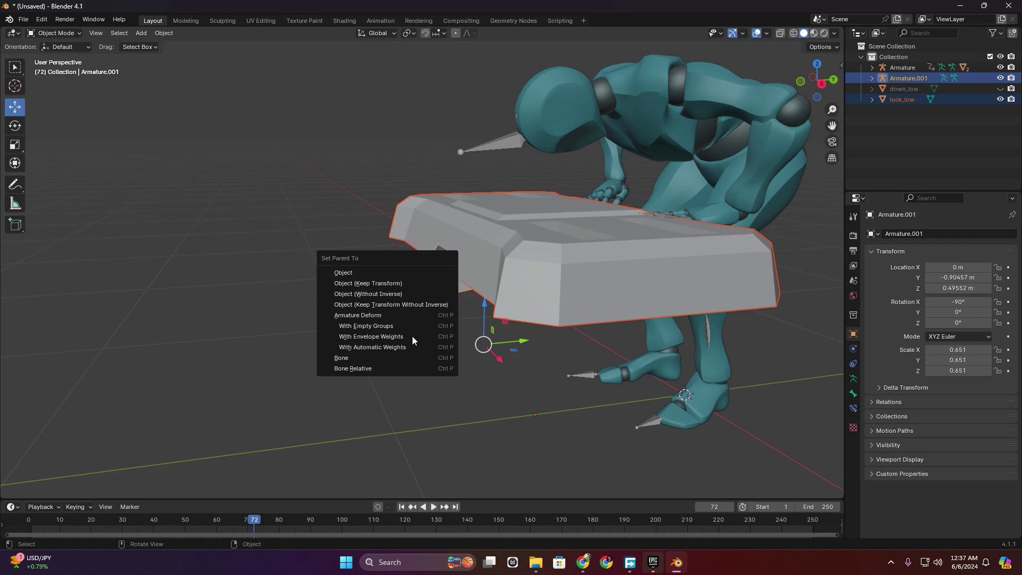
pyautogui.click(371, 347)
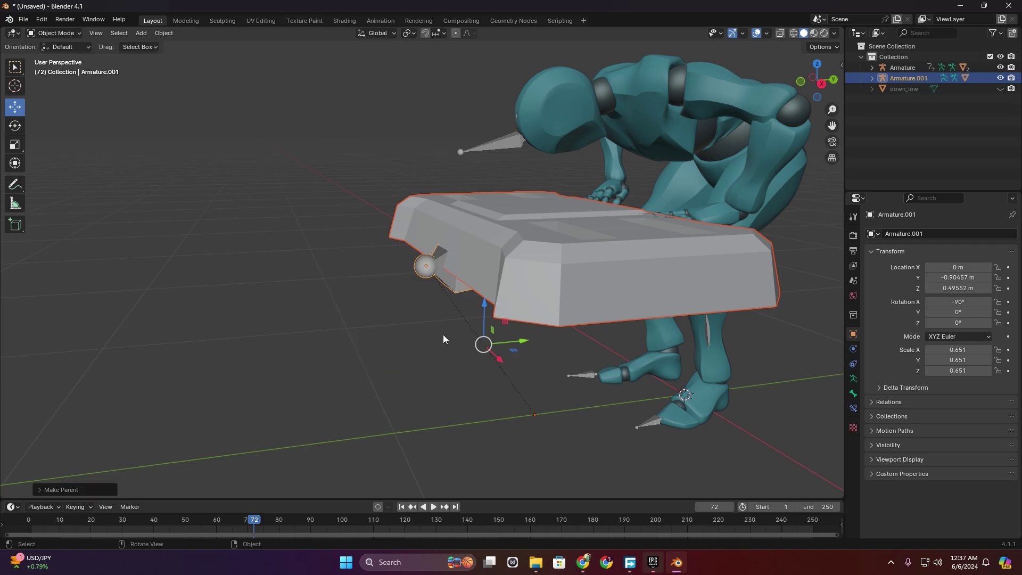
pyautogui.click(820, 82)
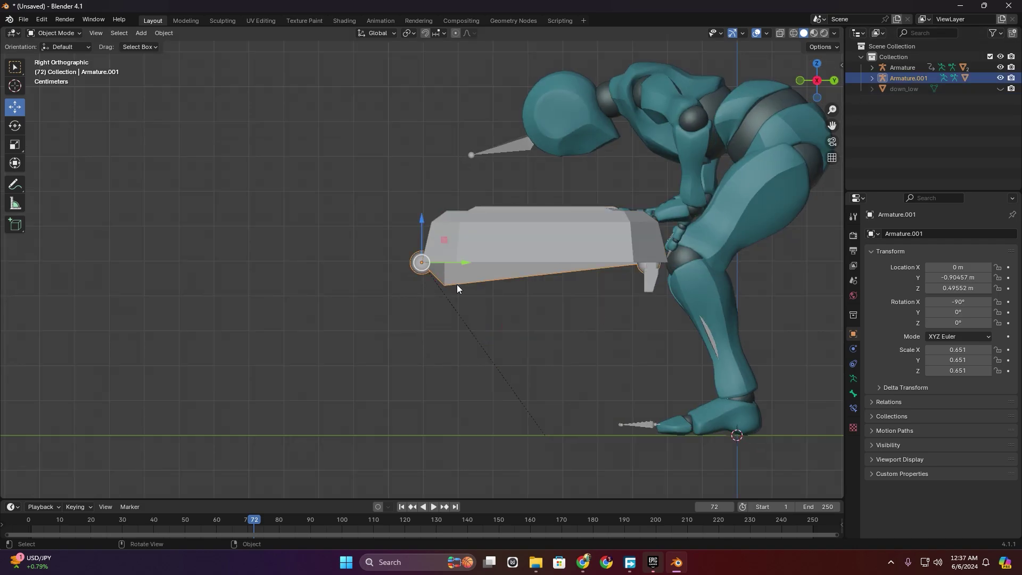
pyautogui.press('g')
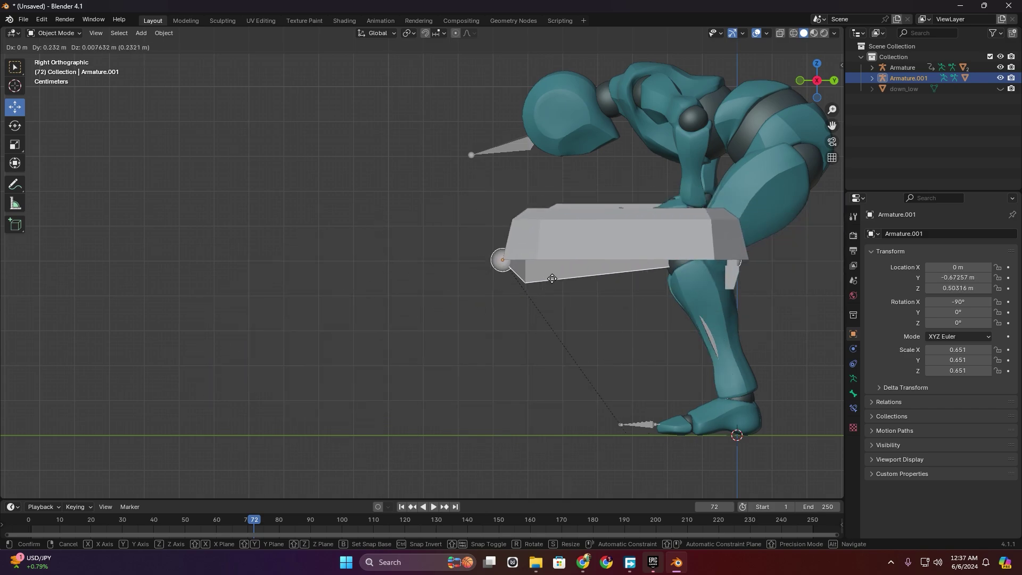
pyautogui.click(429, 257)
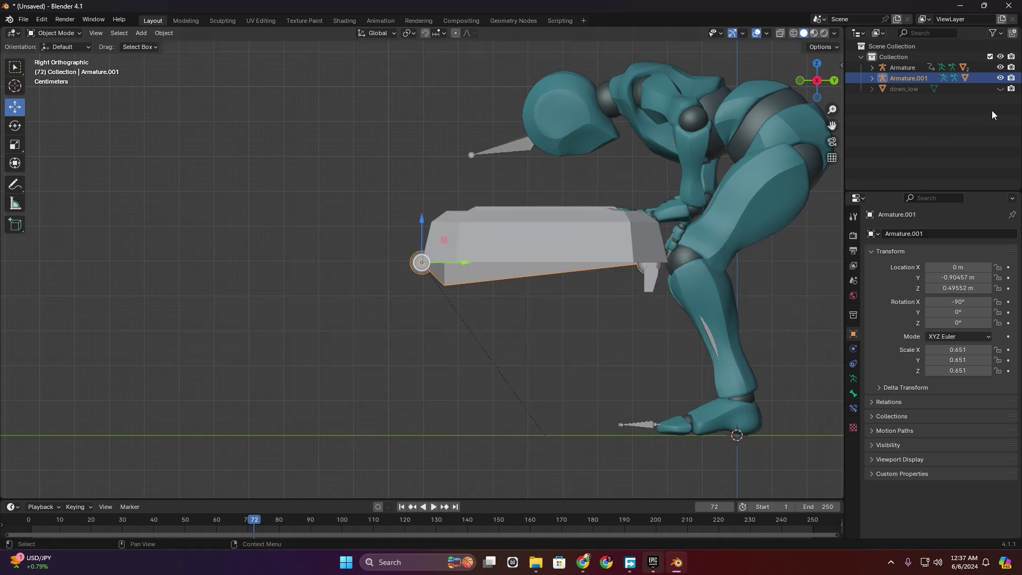
# Unhide down_low and select the character's armature.
pyautogui.click(1000, 88)
pyautogui.keyDown('shift'); pyautogui.moveTo(617, 307); pyautogui.dragTo(545, 300, button='middle'); pyautogui.keyUp('shift')
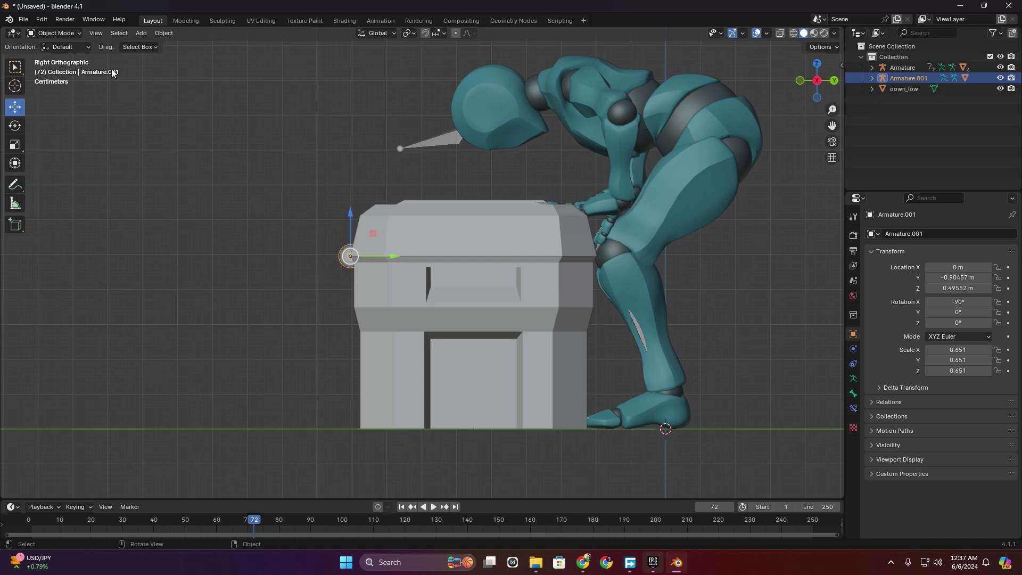
pyautogui.click(63, 35)
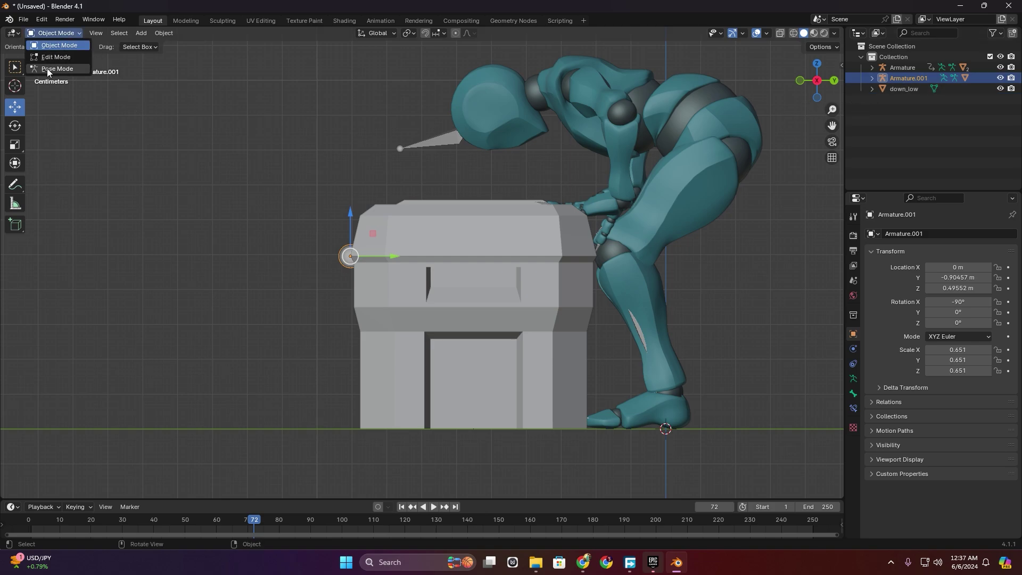
pyautogui.click(460, 147)
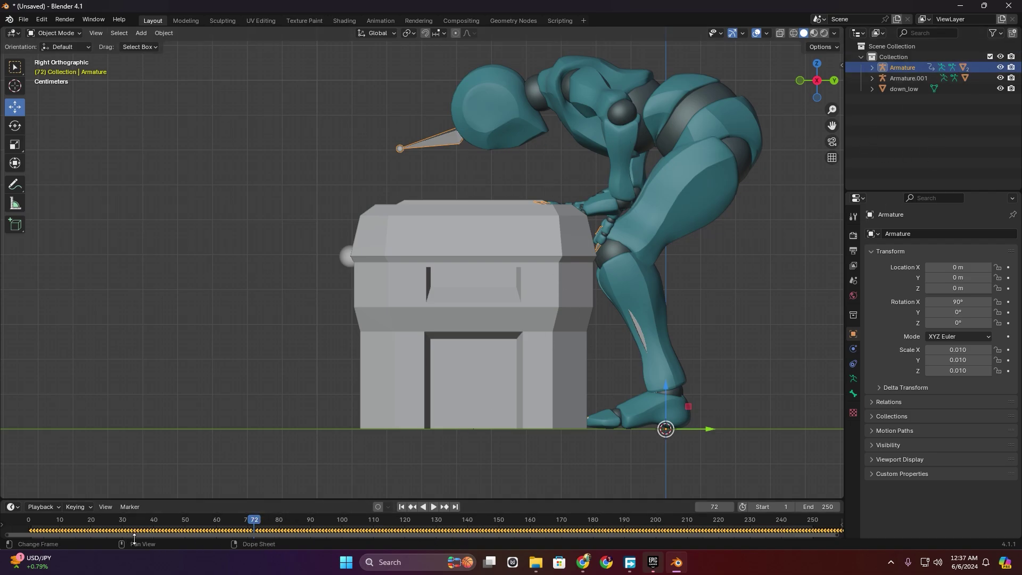
# Set the end frame to 270 and scrub the animation to frame 196.
pyautogui.moveTo(838, 536); pyautogui.dragTo(827, 536)
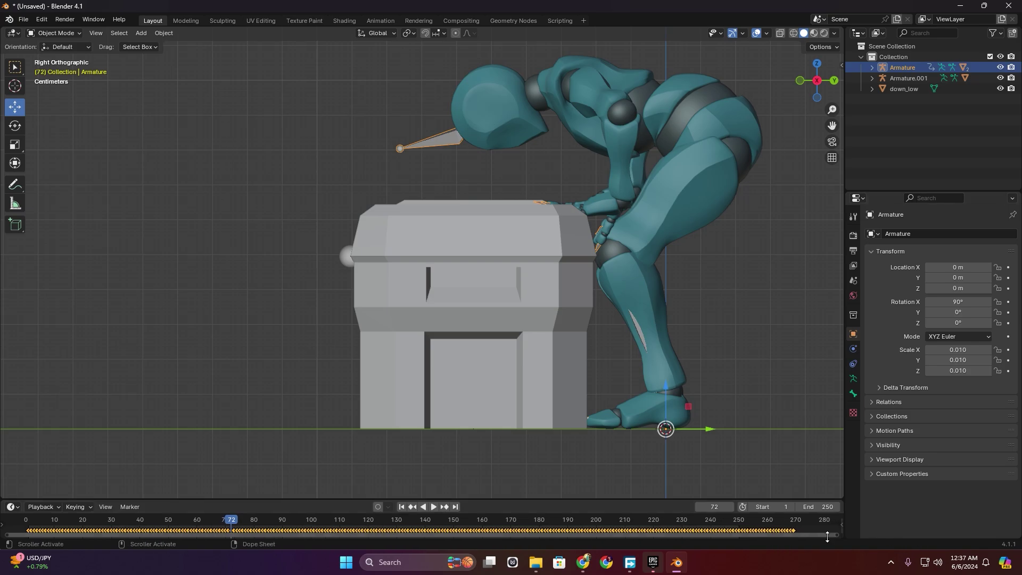
pyautogui.moveTo(236, 523); pyautogui.dragTo(794, 534)
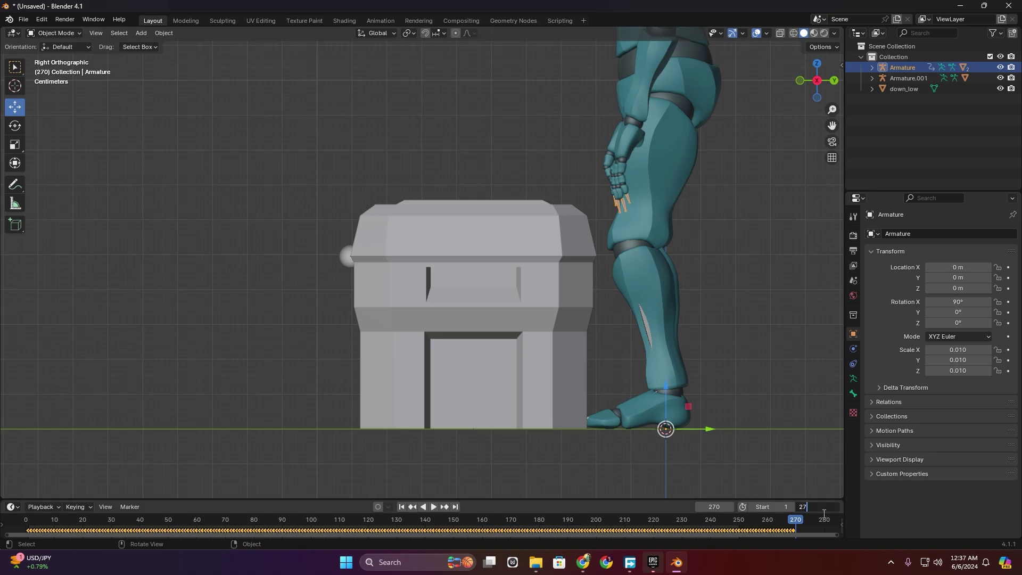
pyautogui.moveTo(797, 524); pyautogui.dragTo(585, 521)
pyautogui.scroll(-4, 636, 315)
pyautogui.moveTo(563, 272); pyautogui.dragTo(584, 310, button='middle')
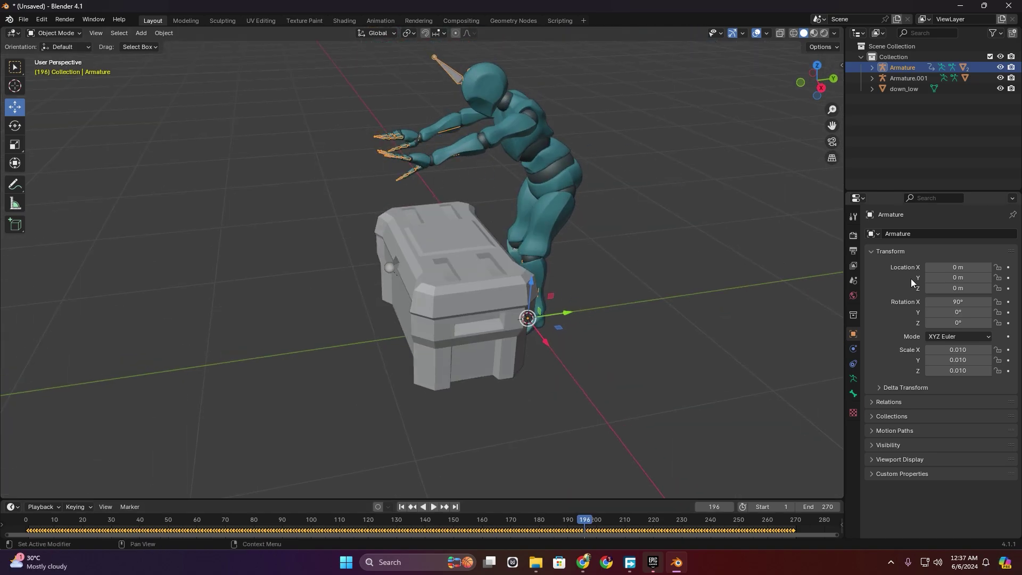
# Set the scene frame rate to 30 fps in Output Properties.
pyautogui.click(854, 250)
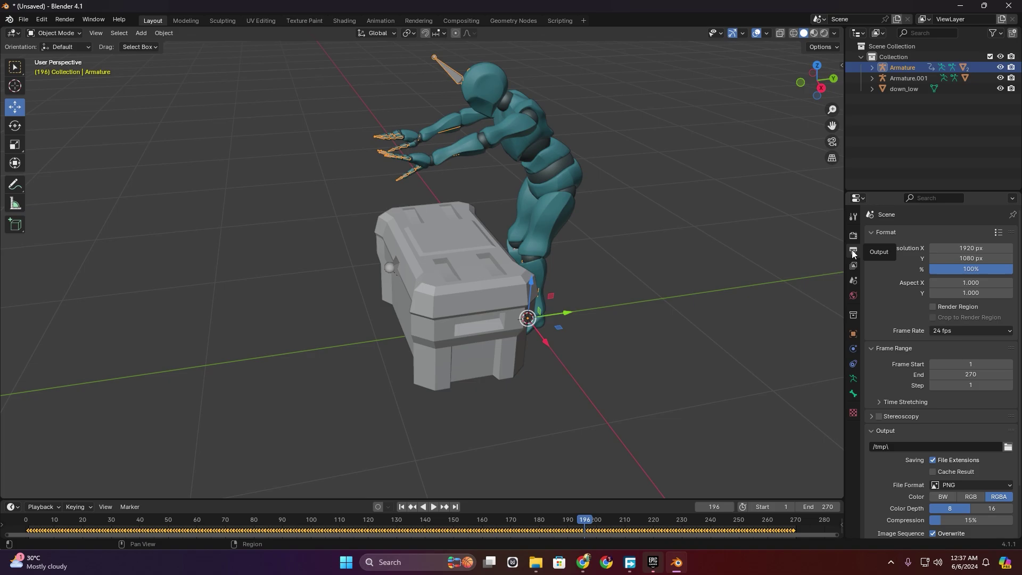
pyautogui.click(483, 83)
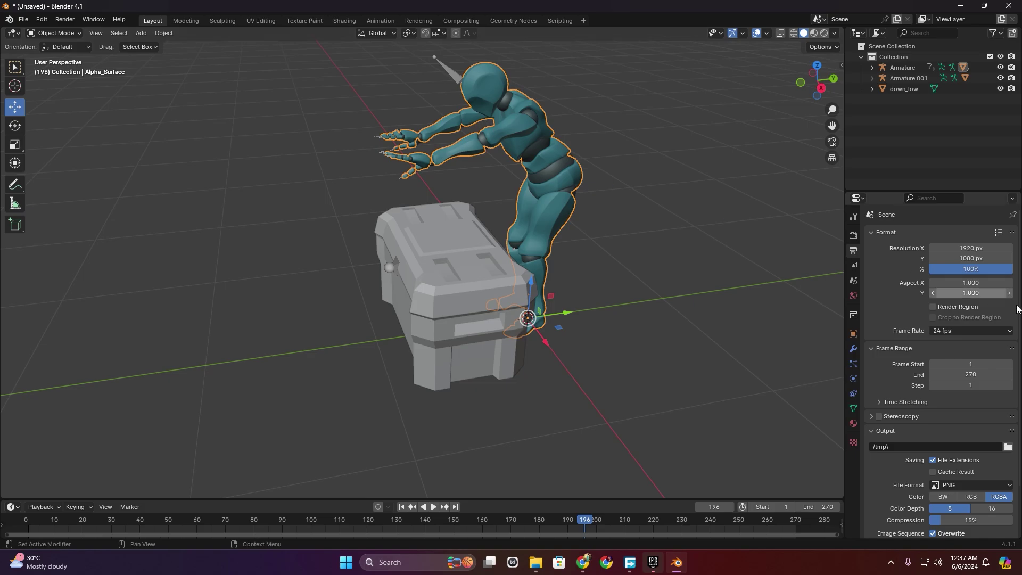
pyautogui.click(970, 332)
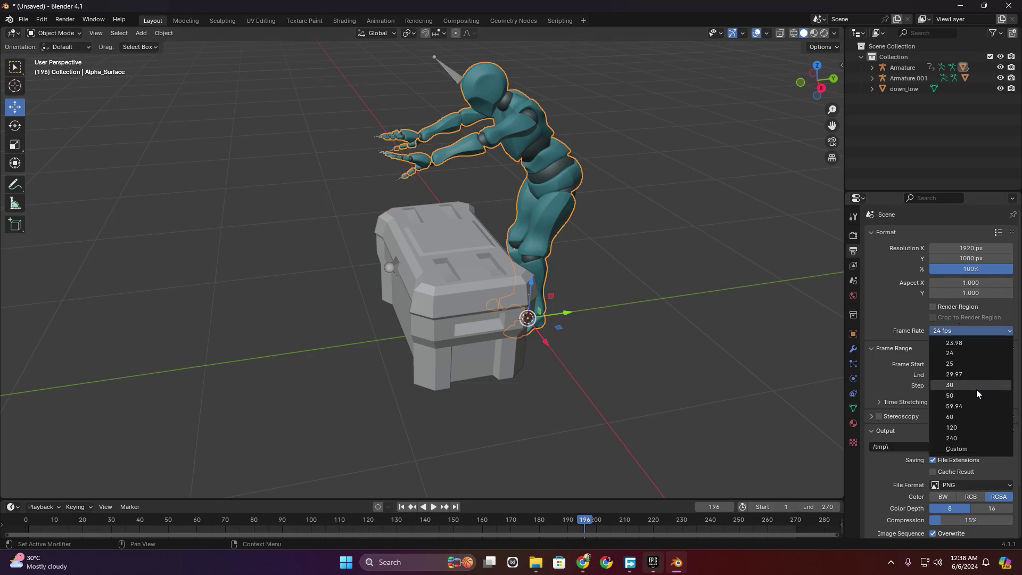
pyautogui.click(952, 386)
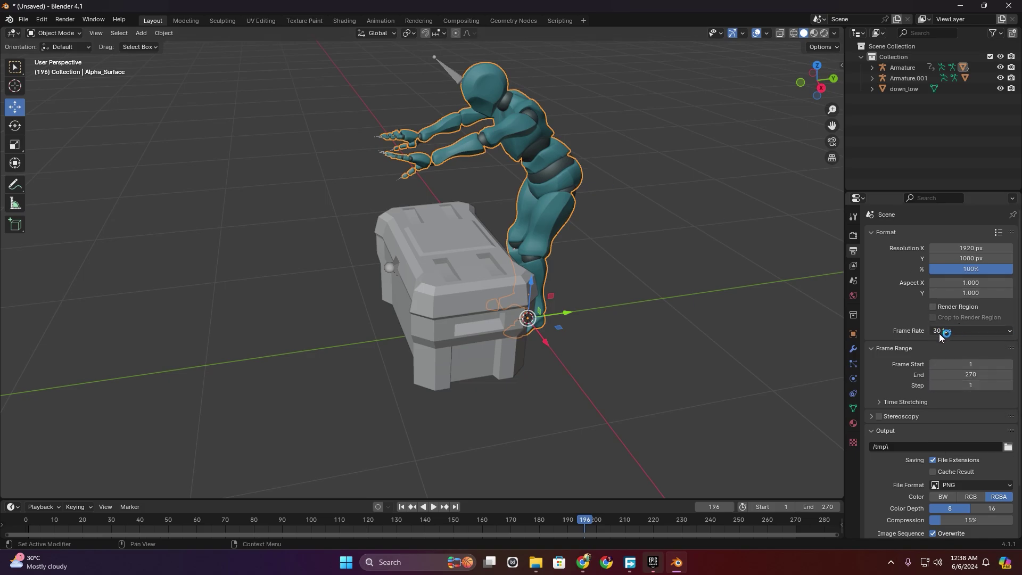
# Play the animation from frame 1 in side view, then stop and select the lid.
pyautogui.click(402, 507)
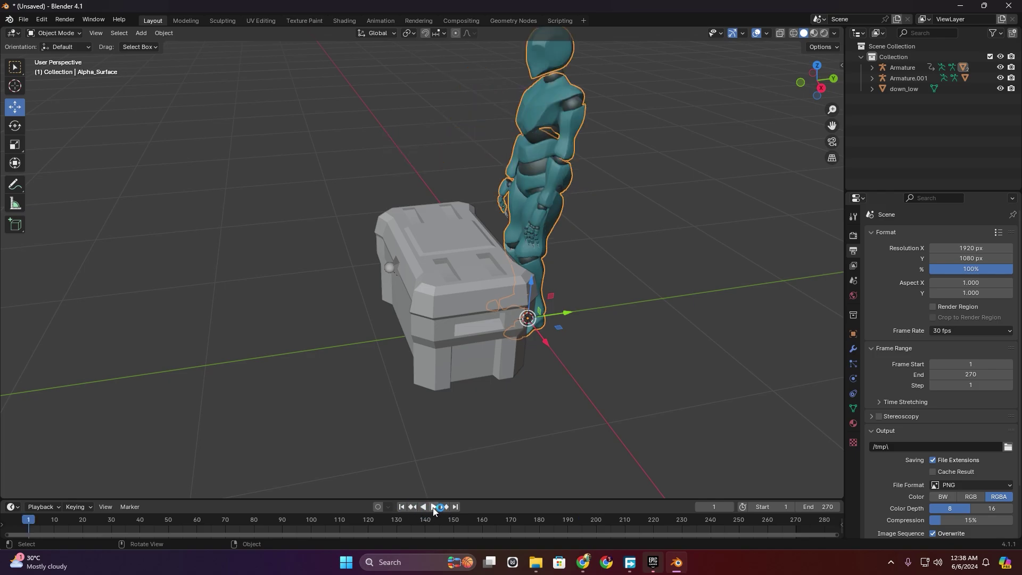
pyautogui.click(432, 507)
pyautogui.moveTo(537, 359); pyautogui.dragTo(822, 116, button='middle')
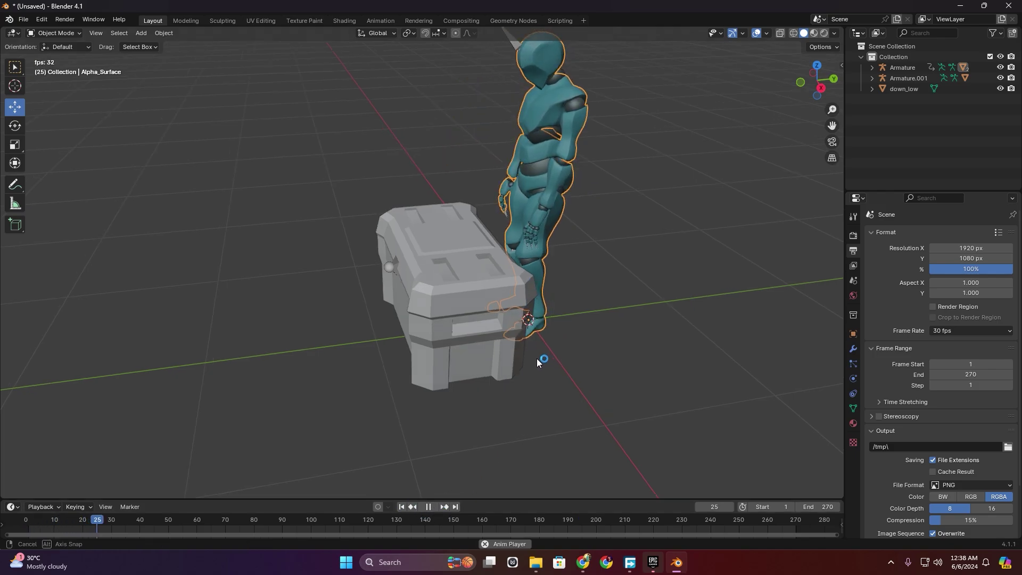
pyautogui.click(816, 82)
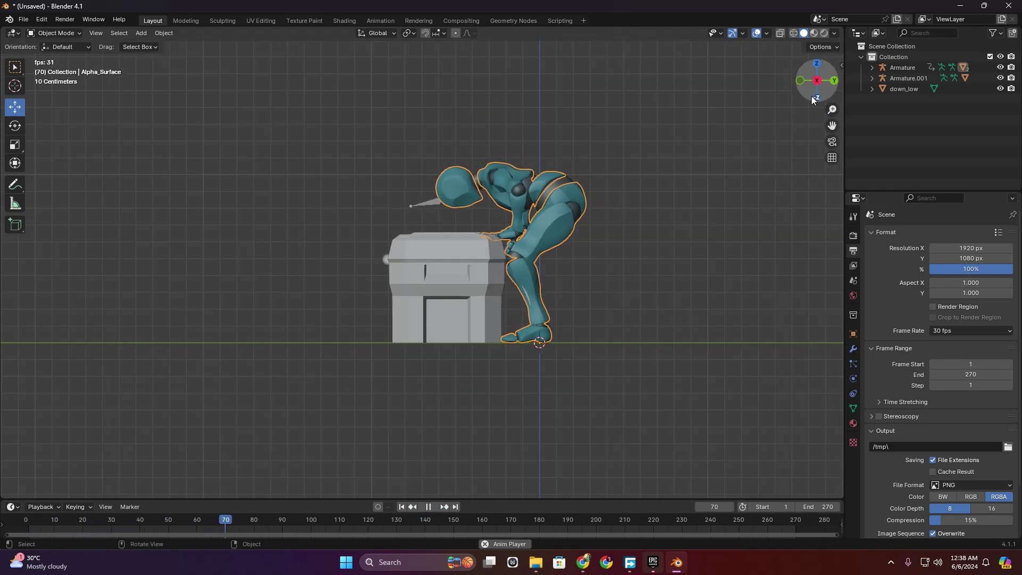
pyautogui.click(428, 507)
pyautogui.click(461, 254)
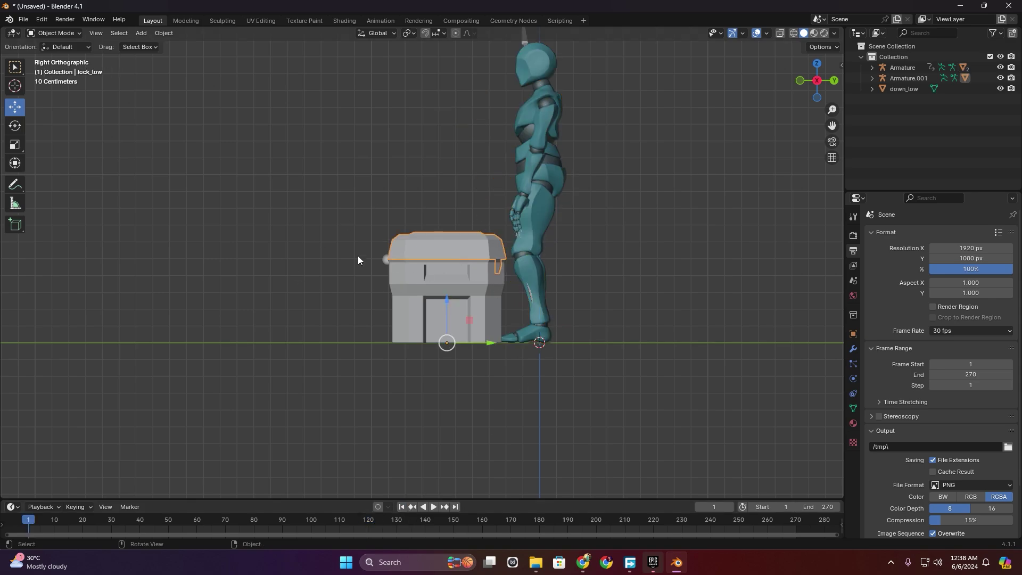
# In Pose Mode on Armature.001, set the lid bone's rotation mode to XYZ Euler.
pyautogui.moveTo(382, 259)
pyautogui.mouseDown(button='middle')
pyautogui.moveTo(414, 238)
pyautogui.moveTo(407, 267)
pyautogui.mouseUp(button='middle')
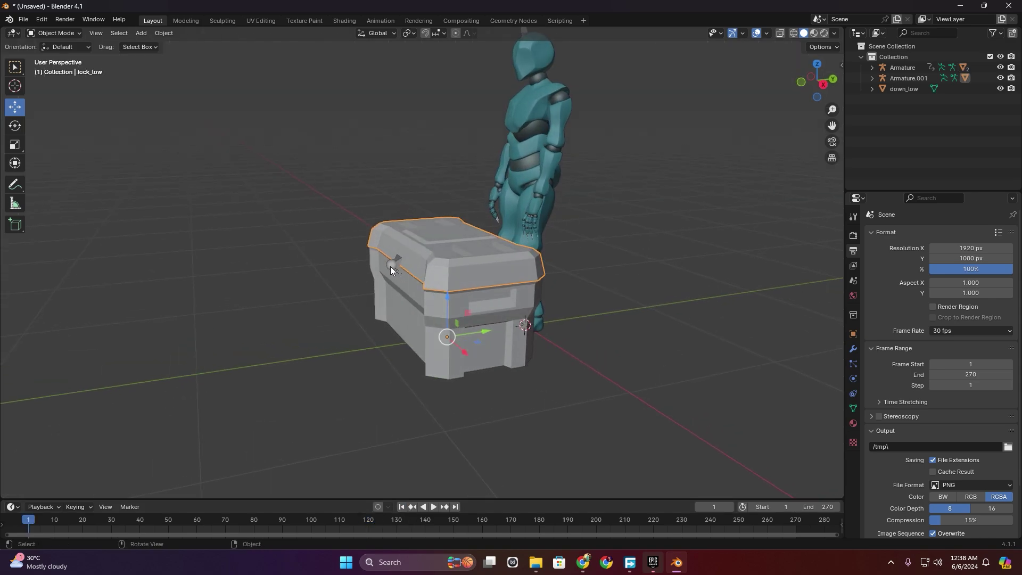
pyautogui.click(391, 266)
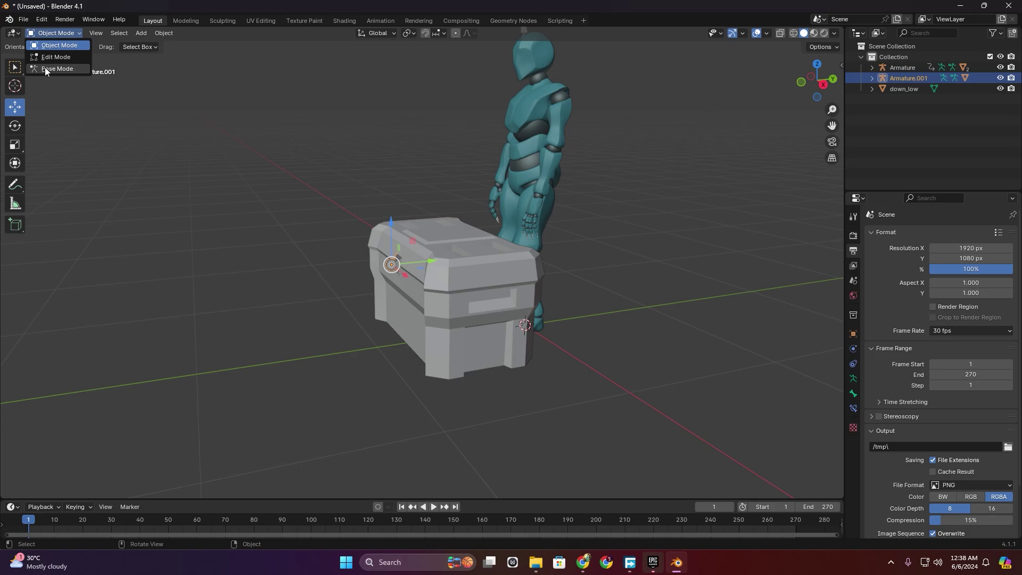
pyautogui.click(45, 69)
pyautogui.click(823, 85)
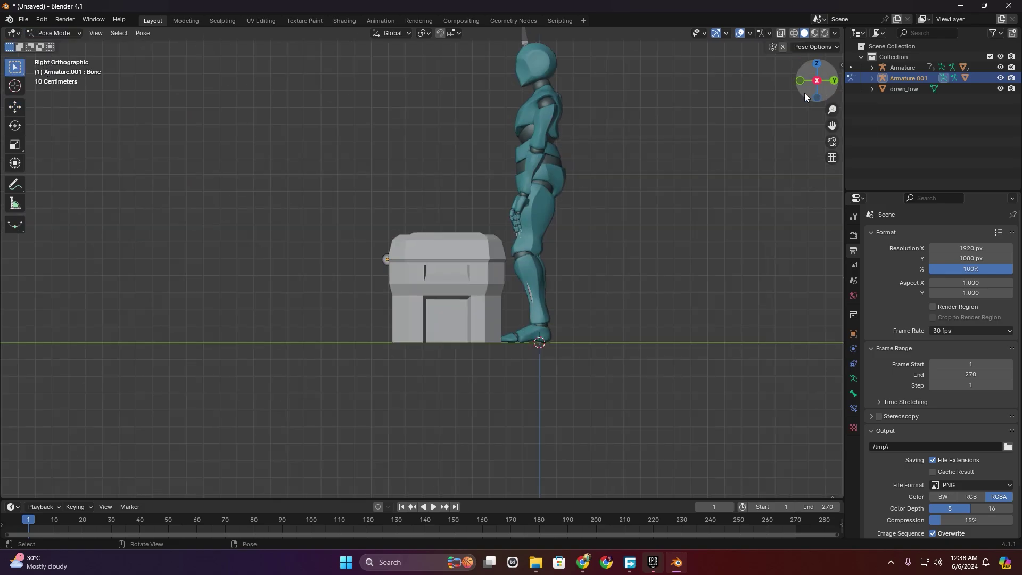
pyautogui.click(853, 393)
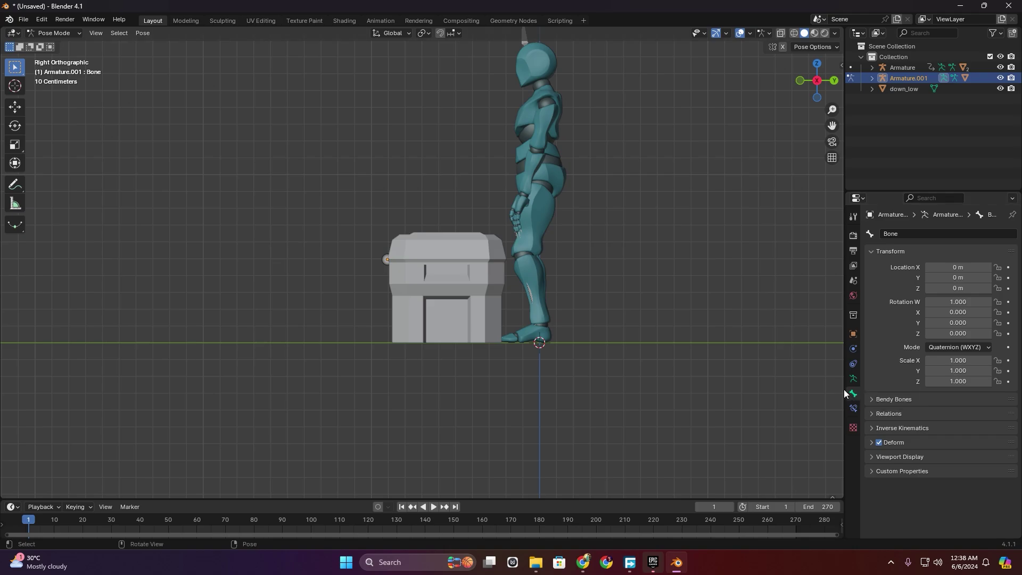
pyautogui.click(961, 348)
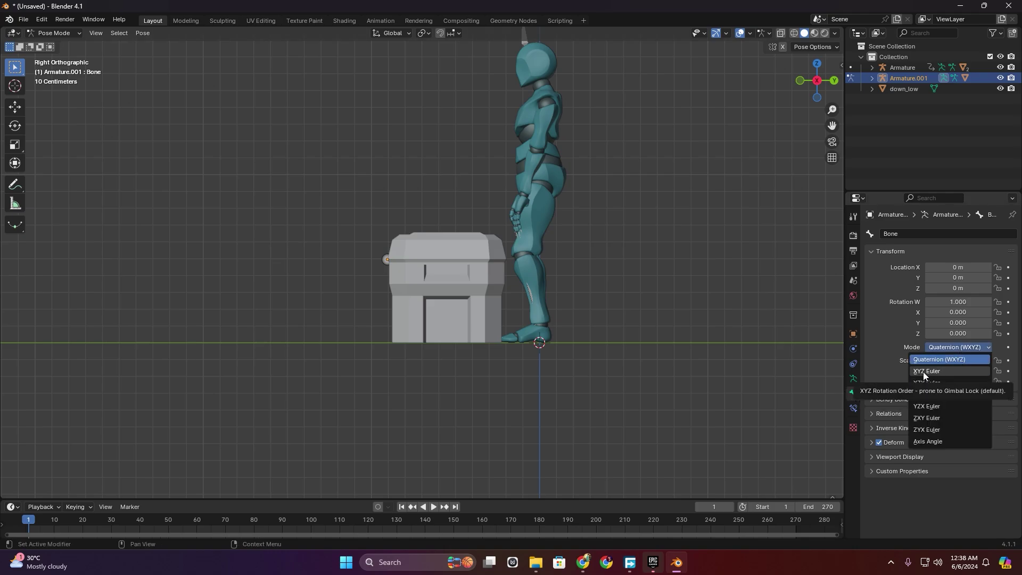
pyautogui.click(923, 371)
# Test the lid bone's X rotation at 23° and 31°, then reset it to 0°.
pyautogui.doubleClick(958, 302)
pyautogui.write('23')
pyautogui.press('Return')
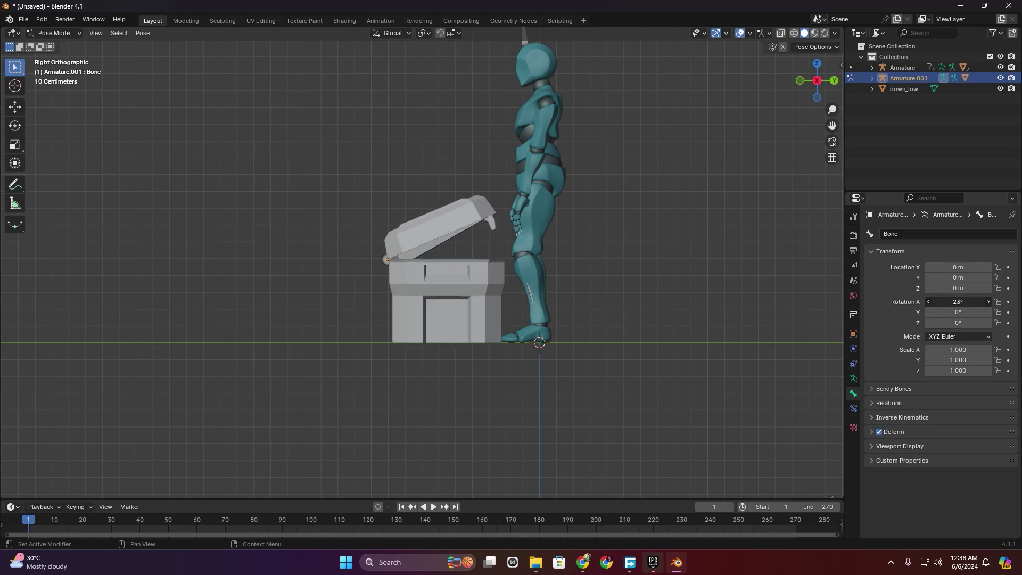
pyautogui.moveTo(958, 302); pyautogui.dragTo(980, 302)
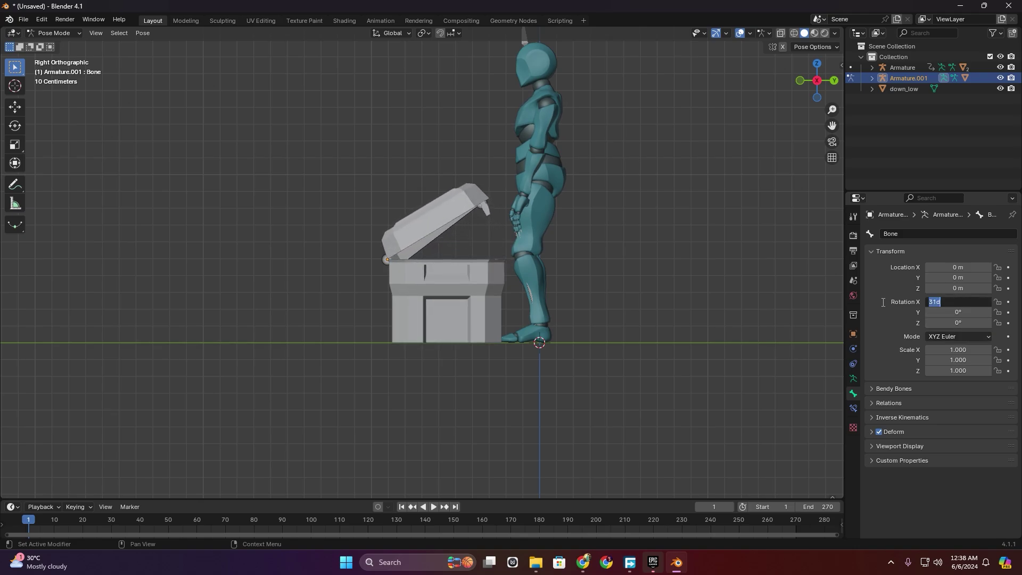
pyautogui.write('0')
pyautogui.press('Return')
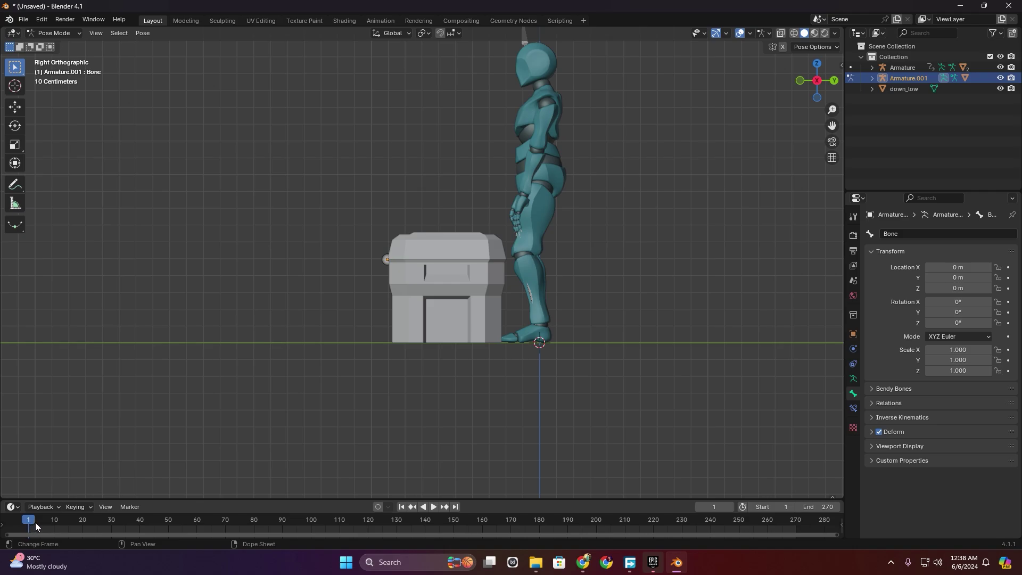
# Key the closed lid rotation, then scrub the timeline through frames 68, 74 and 102 to 120.
pyautogui.press('space')
pyautogui.click(1009, 302)
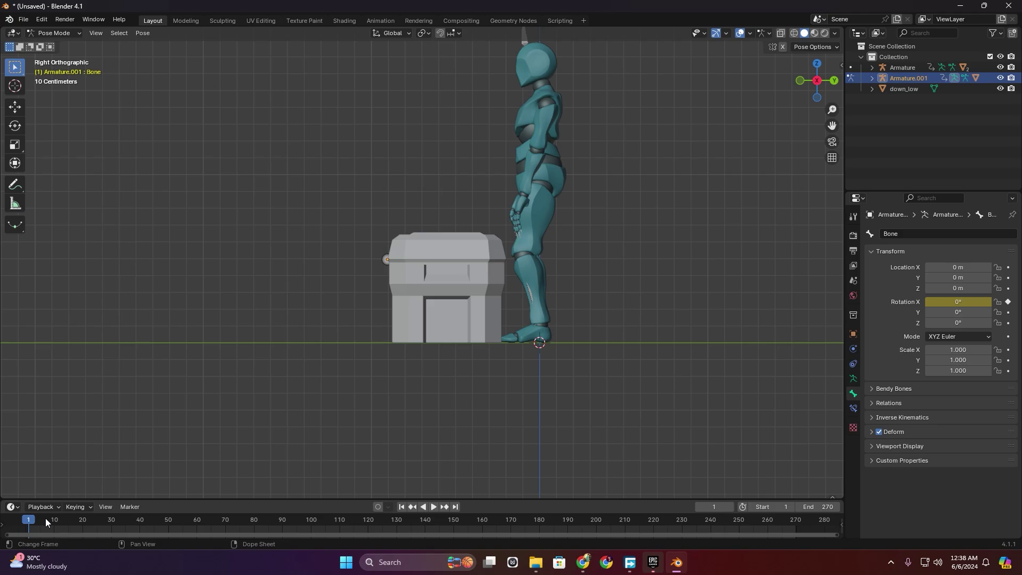
pyautogui.moveTo(33, 519)
pyautogui.mouseDown()
pyautogui.moveTo(247, 529)
pyautogui.moveTo(232, 529)
pyautogui.mouseUp()
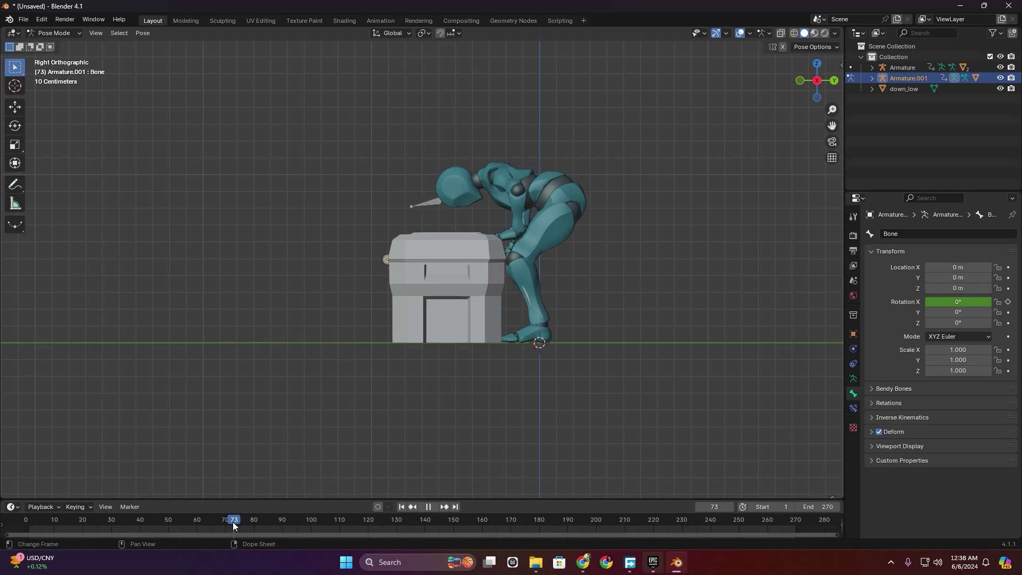
pyautogui.moveTo(233, 523); pyautogui.dragTo(239, 521)
pyautogui.scroll(3, 443, 253)
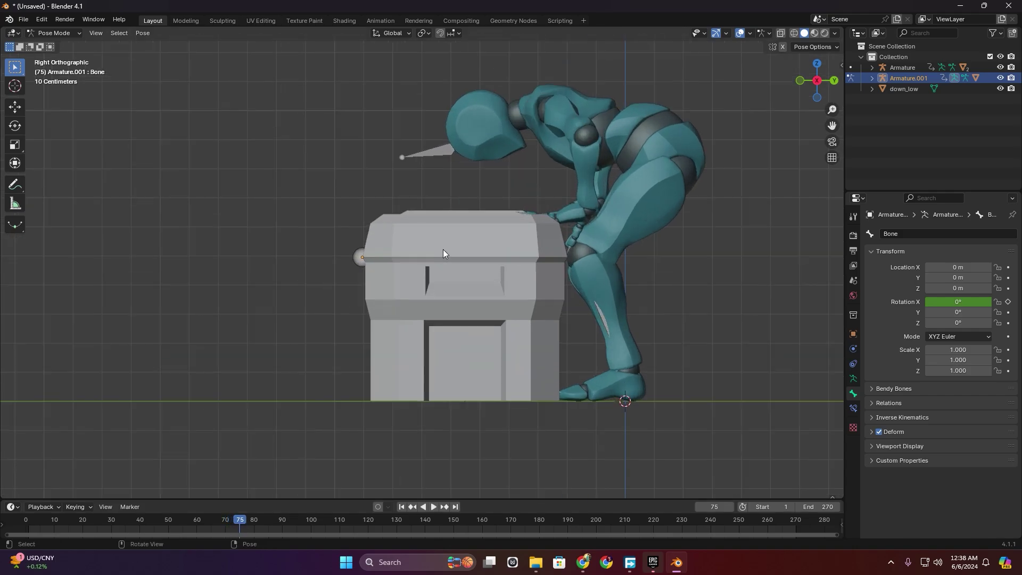
pyautogui.moveTo(600, 295); pyautogui.dragTo(326, 437, button='middle')
pyautogui.moveTo(238, 522); pyautogui.dragTo(366, 526)
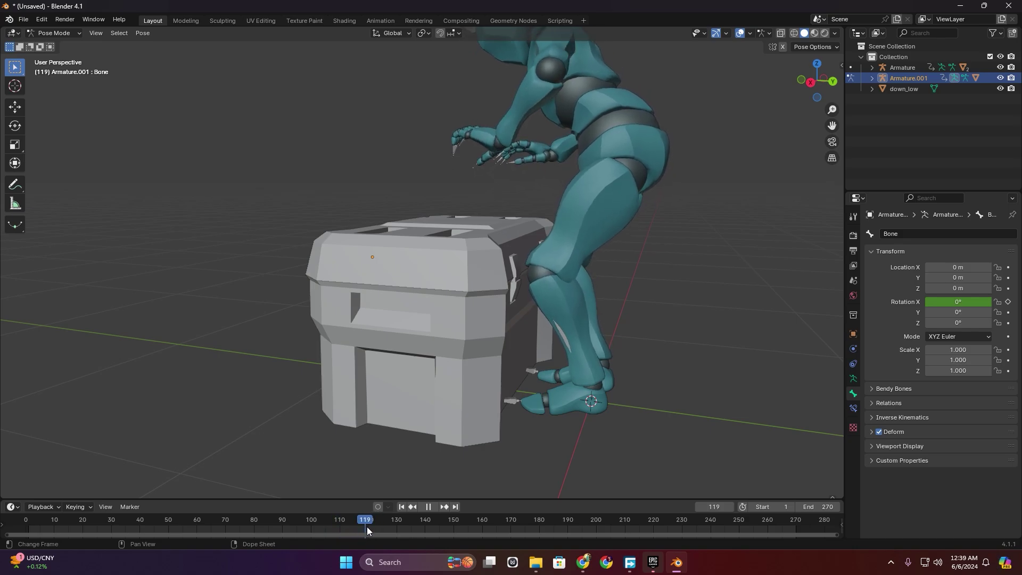
pyautogui.moveTo(405, 469); pyautogui.dragTo(530, 382, button='middle')
# Rotate the lid bone to 35° on X and keyframe it at frame 120.
pyautogui.moveTo(957, 302); pyautogui.dragTo(985, 302)
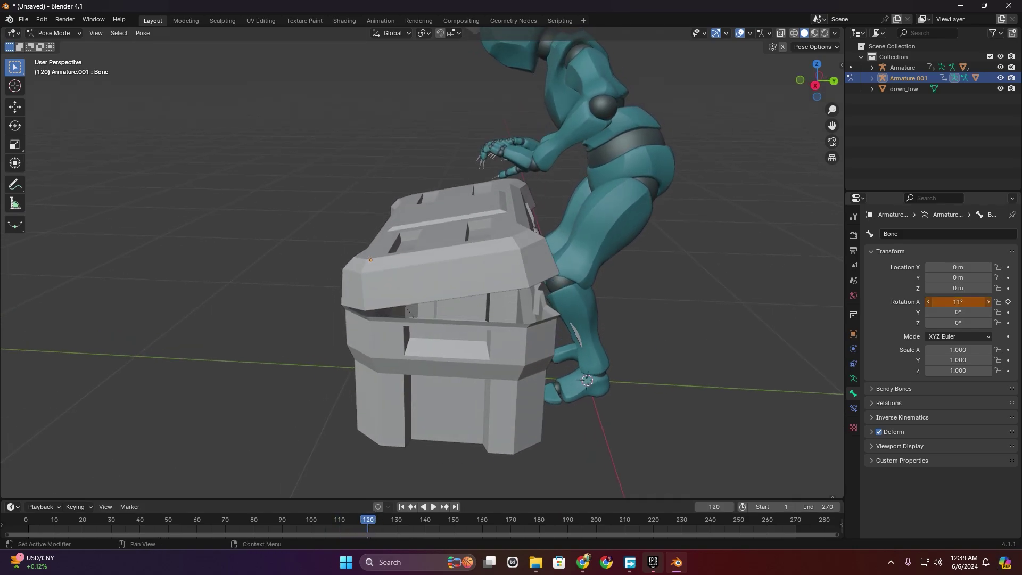
pyautogui.moveTo(564, 276); pyautogui.dragTo(628, 251, button='middle')
pyautogui.moveTo(958, 302); pyautogui.dragTo(958, 301)
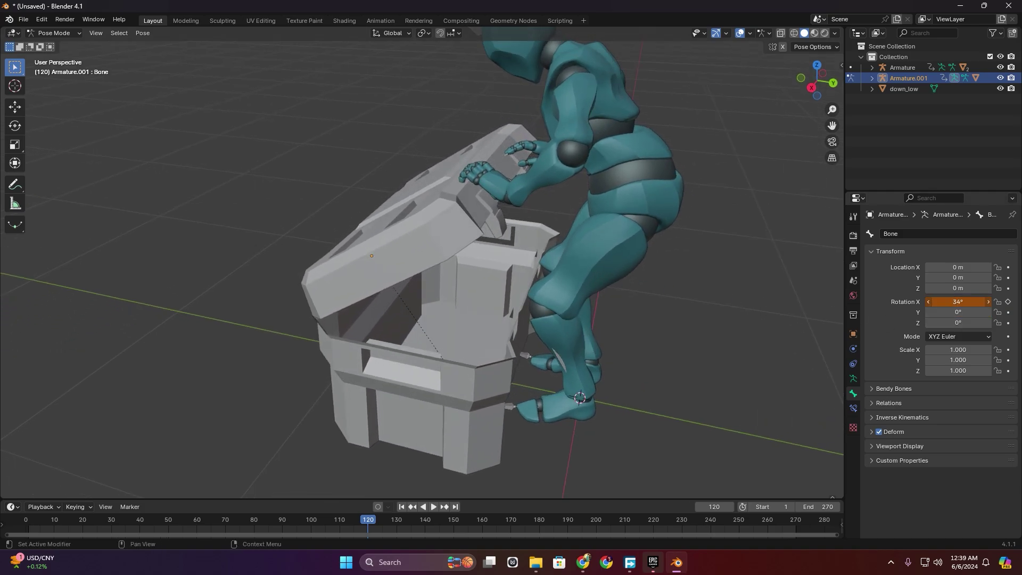
pyautogui.click(973, 303)
pyautogui.press('Return')
pyautogui.click(1008, 301)
# Select the lid bone, play back the animation and move to frame 130.
pyautogui.moveTo(468, 292)
pyautogui.mouseDown(button='middle')
pyautogui.moveTo(502, 287)
pyautogui.moveTo(439, 434)
pyautogui.mouseUp(button='middle')
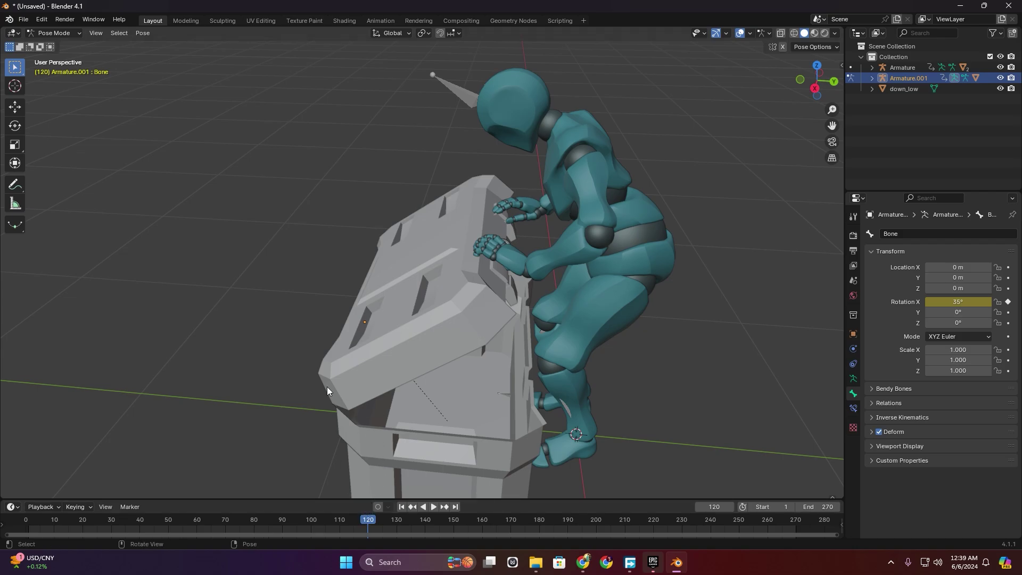
pyautogui.moveTo(295, 254); pyautogui.dragTo(392, 298, button='middle')
pyautogui.click(394, 302)
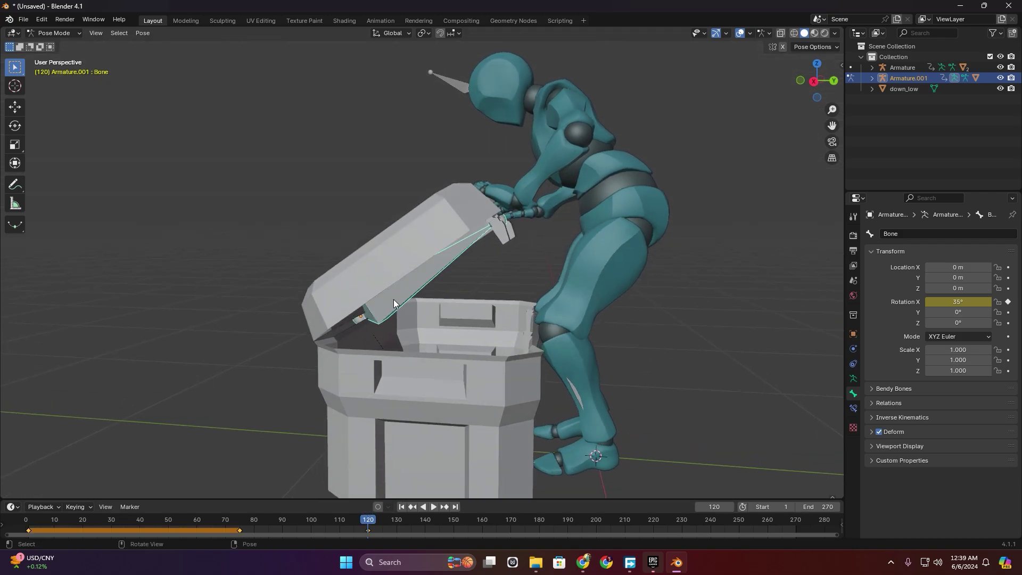
pyautogui.press('space')
pyautogui.moveTo(370, 521)
pyautogui.mouseDown()
pyautogui.moveTo(240, 528)
pyautogui.moveTo(397, 527)
pyautogui.mouseUp()
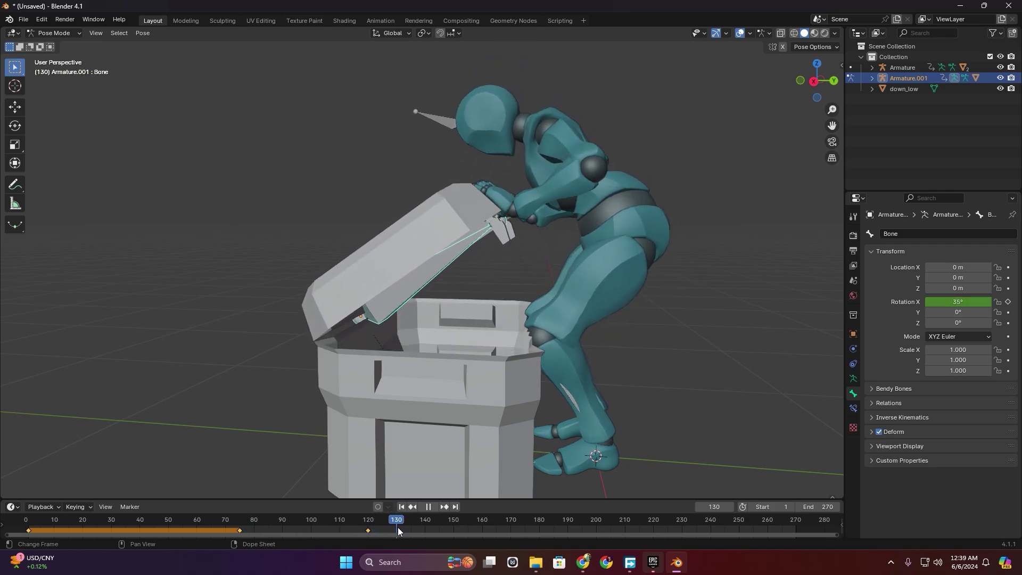
# Key the lid's 35° rotation at frame 130 and move the playhead to frame 170.
pyautogui.click(1009, 301)
pyautogui.moveTo(639, 298); pyautogui.dragTo(425, 497, button='middle')
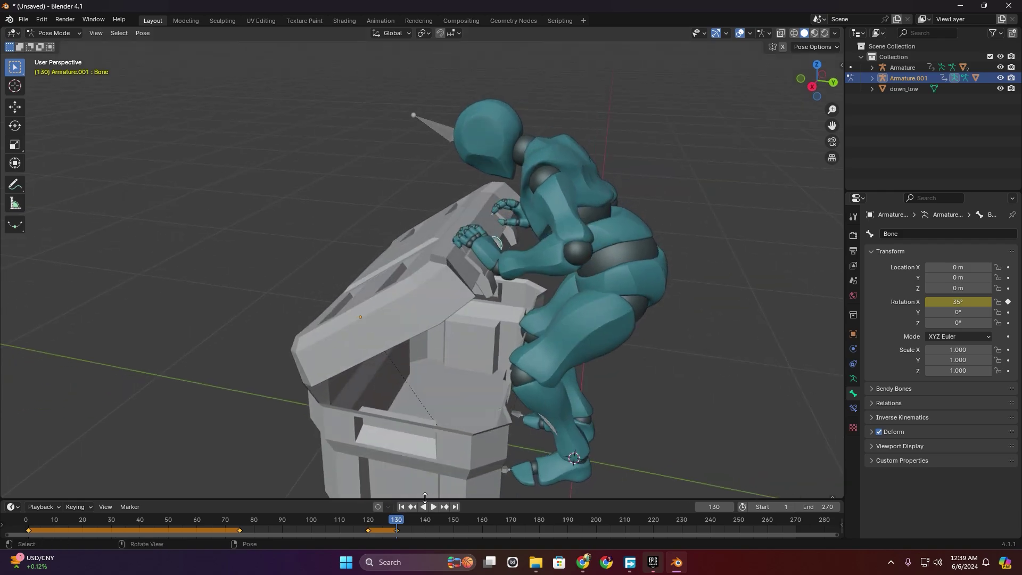
pyautogui.press('space')
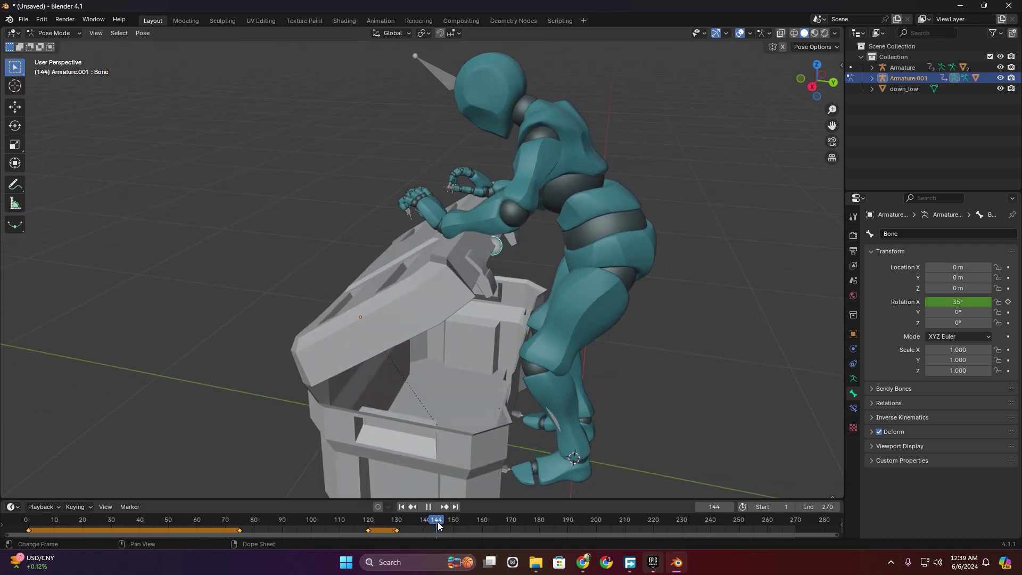
pyautogui.moveTo(446, 527)
pyautogui.mouseDown()
pyautogui.moveTo(525, 526)
pyautogui.moveTo(511, 523)
pyautogui.mouseUp()
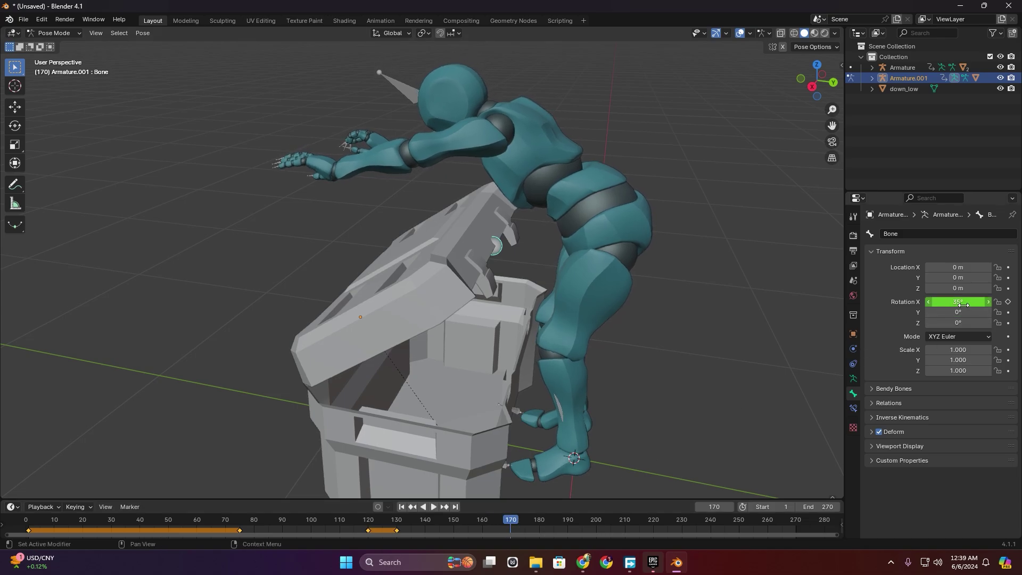
# Set the lid's X rotation to 95° and keyframe it at frame 170.
pyautogui.moveTo(953, 301); pyautogui.dragTo(990, 301)
pyautogui.moveTo(511, 255); pyautogui.dragTo(656, 283, button='middle')
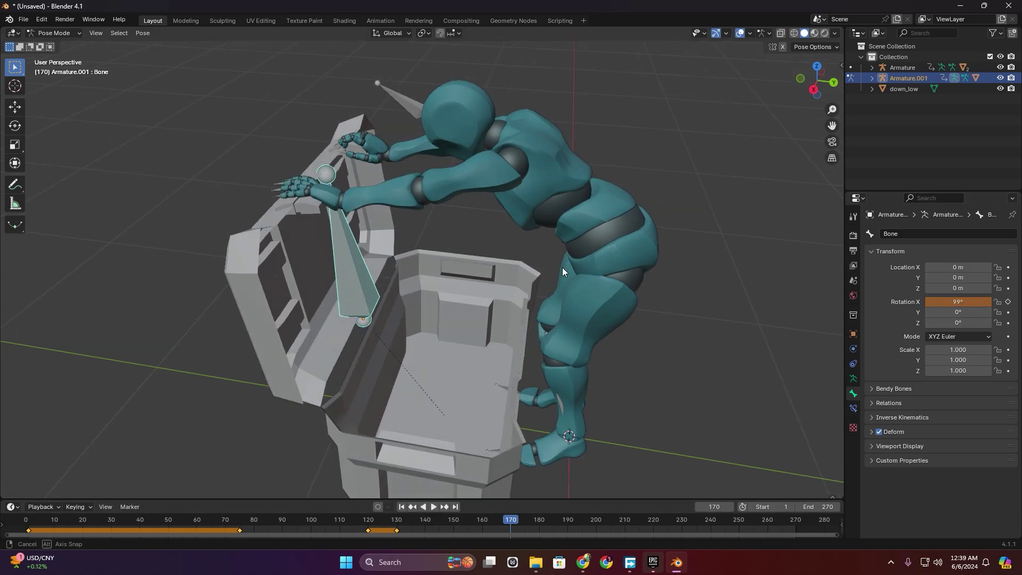
pyautogui.moveTo(961, 302); pyautogui.dragTo(969, 303)
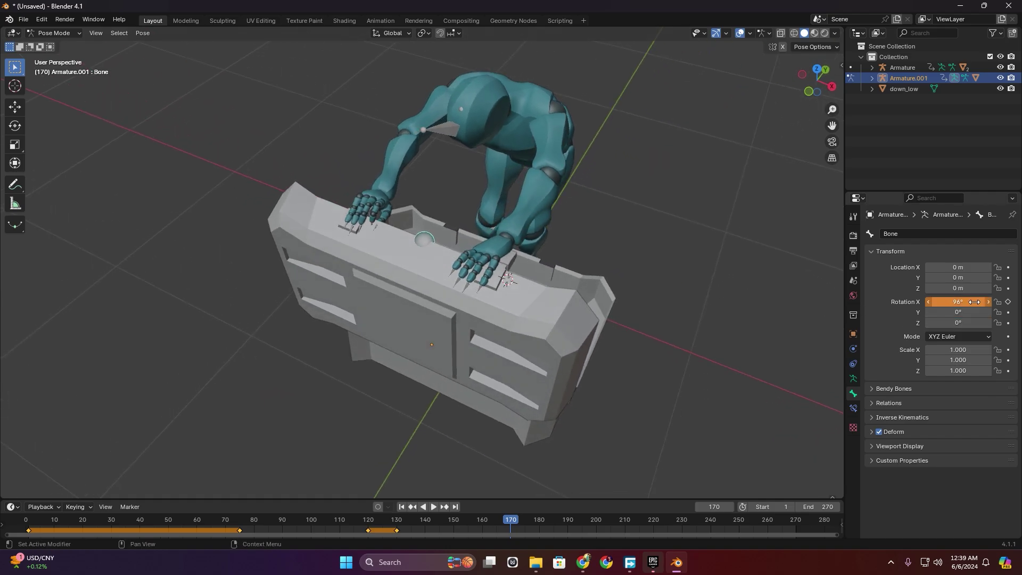
pyautogui.press('Return')
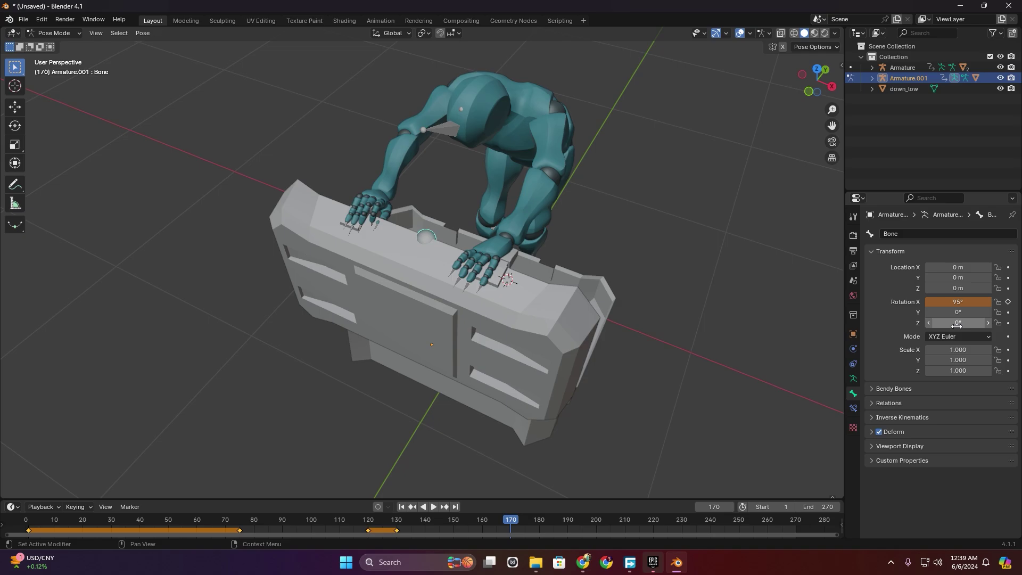
pyautogui.click(1008, 301)
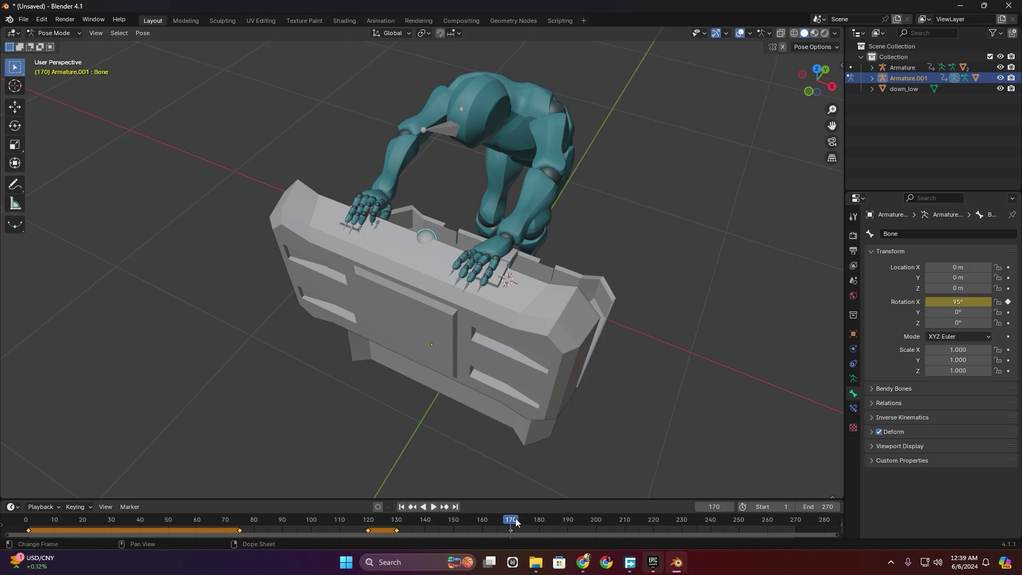
# Key the open lid again at the last frame, 270, then scrub back to about frame 165.
pyautogui.press('space')
pyautogui.moveTo(516, 522)
pyautogui.mouseDown()
pyautogui.moveTo(507, 522)
pyautogui.moveTo(793, 527)
pyautogui.mouseUp()
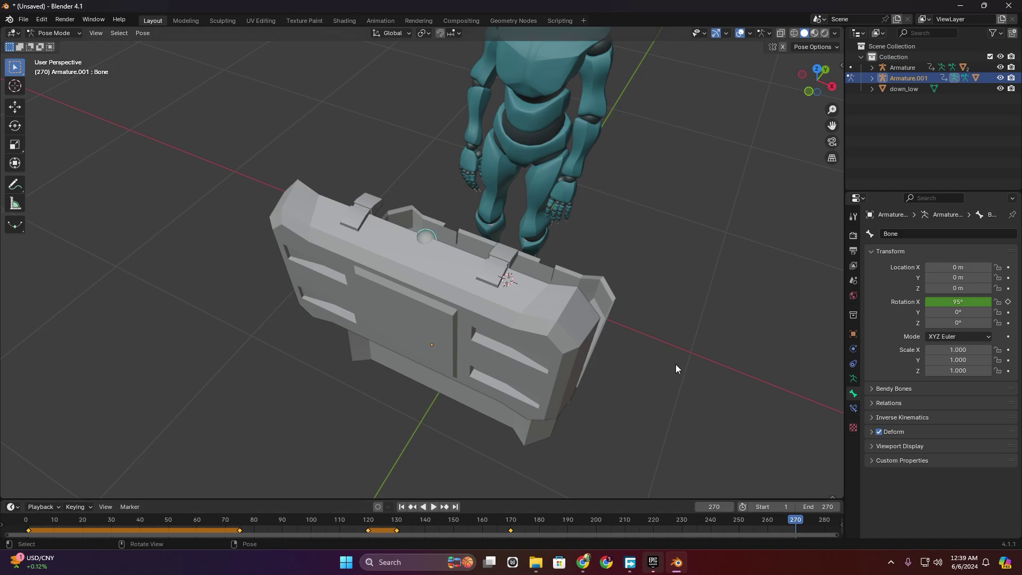
pyautogui.moveTo(675, 364); pyautogui.dragTo(592, 336, button='middle')
pyautogui.click(1008, 302)
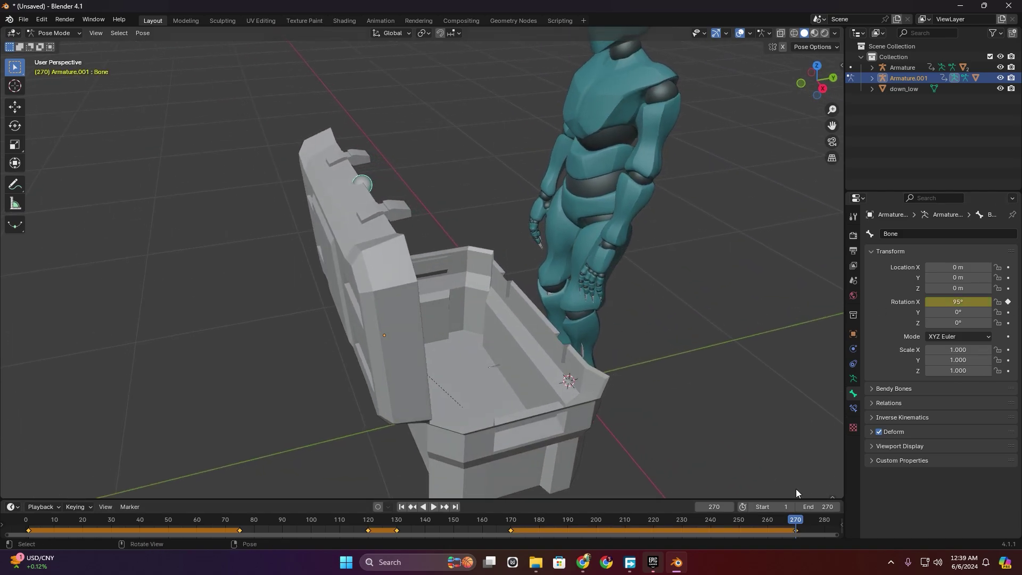
pyautogui.moveTo(797, 525); pyautogui.dragTo(464, 528)
pyautogui.moveTo(478, 352); pyautogui.dragTo(449, 360, button='middle')
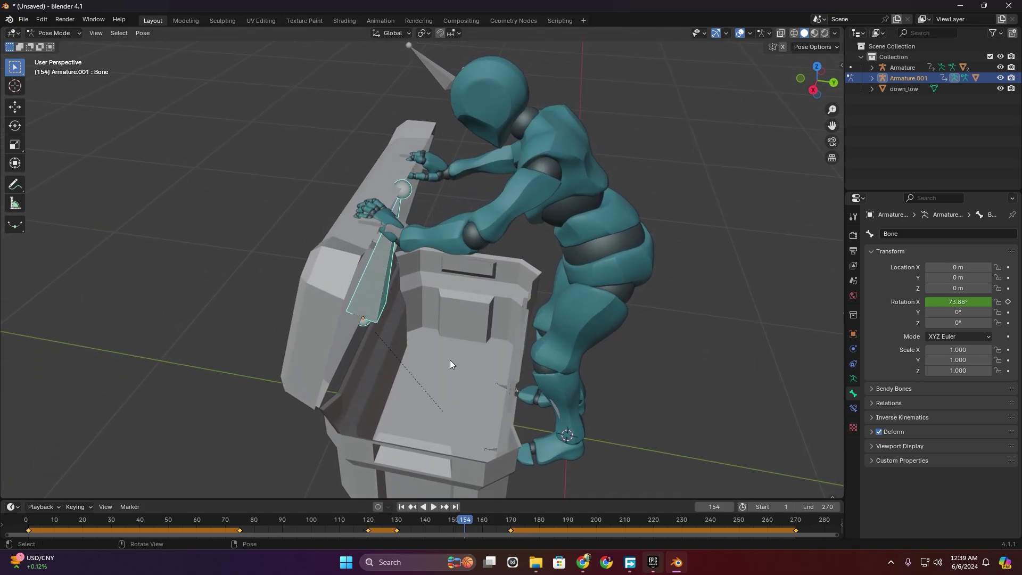
# Set the lid's X rotation to 70° and keyframe it at frame 154.
pyautogui.moveTo(958, 302); pyautogui.dragTo(937, 302)
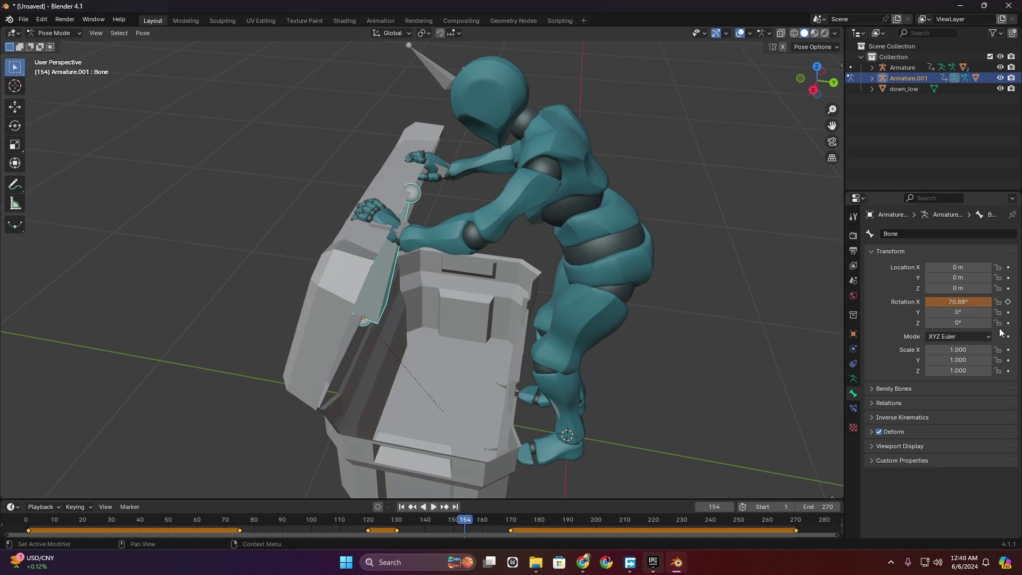
pyautogui.click(929, 302)
pyautogui.write('70')
pyautogui.press('Return')
pyautogui.click(1008, 301)
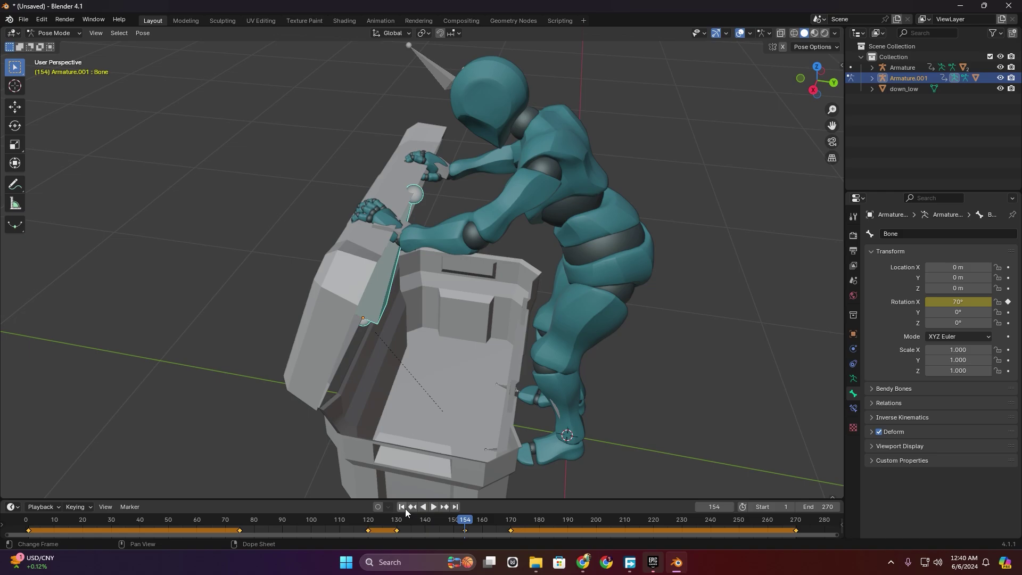
# Move to frame 142, set the lid rotation to about 54° and keyframe it.
pyautogui.press('space')
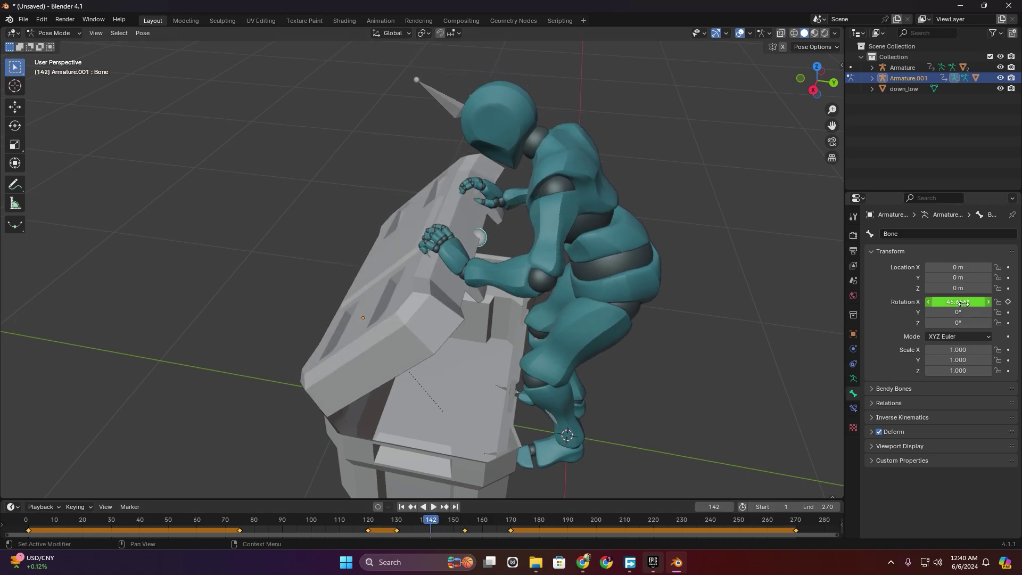
pyautogui.moveTo(964, 302); pyautogui.dragTo(991, 301)
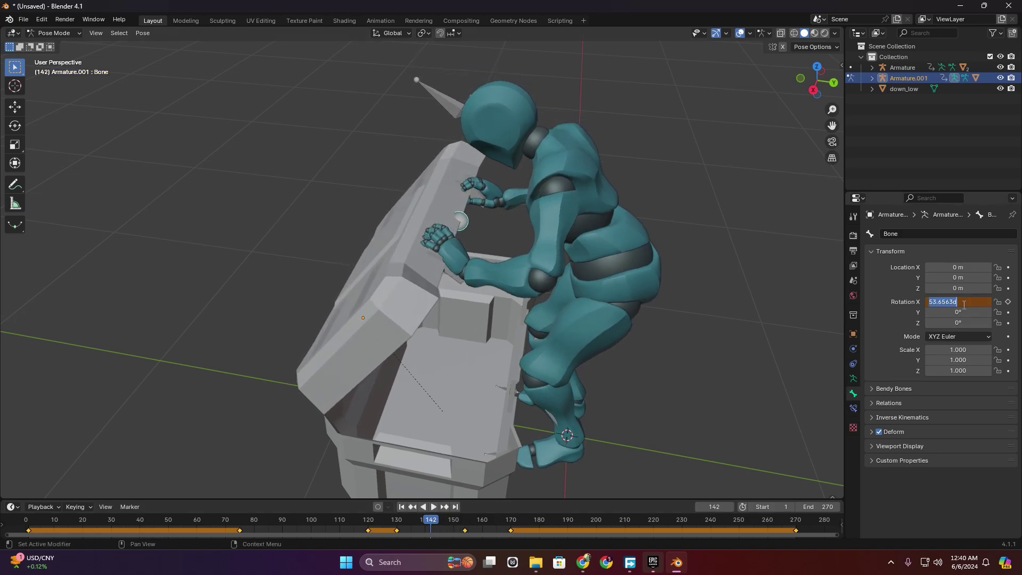
pyautogui.press('Return')
pyautogui.click(1008, 302)
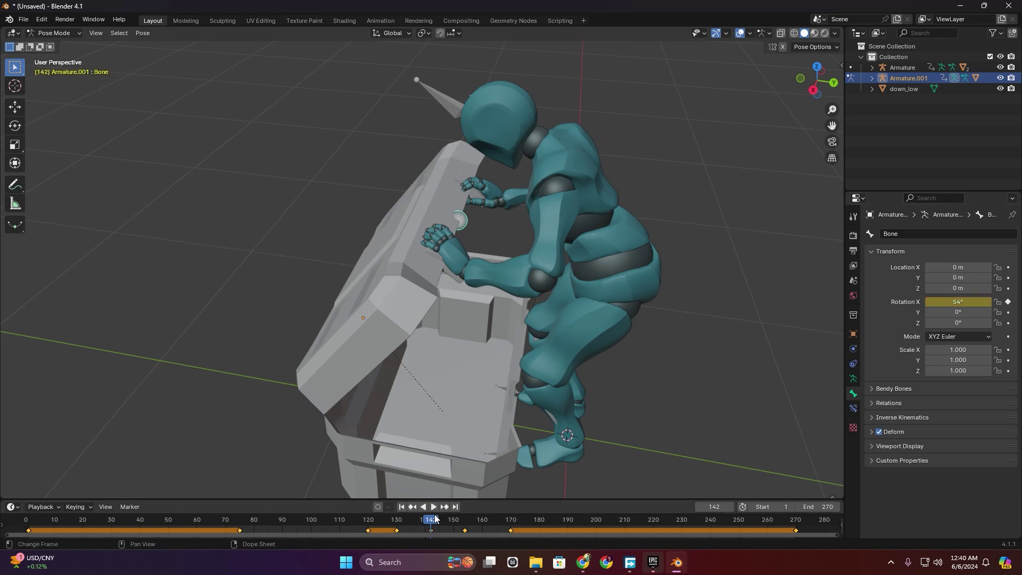
# Play back and scrub the animation to review the smoother lid motion.
pyautogui.click(405, 522)
pyautogui.press('space')
pyautogui.moveTo(405, 522)
pyautogui.mouseDown()
pyautogui.moveTo(392, 513)
pyautogui.moveTo(570, 500)
pyautogui.moveTo(796, 519)
pyautogui.mouseUp()
pyautogui.press('space')
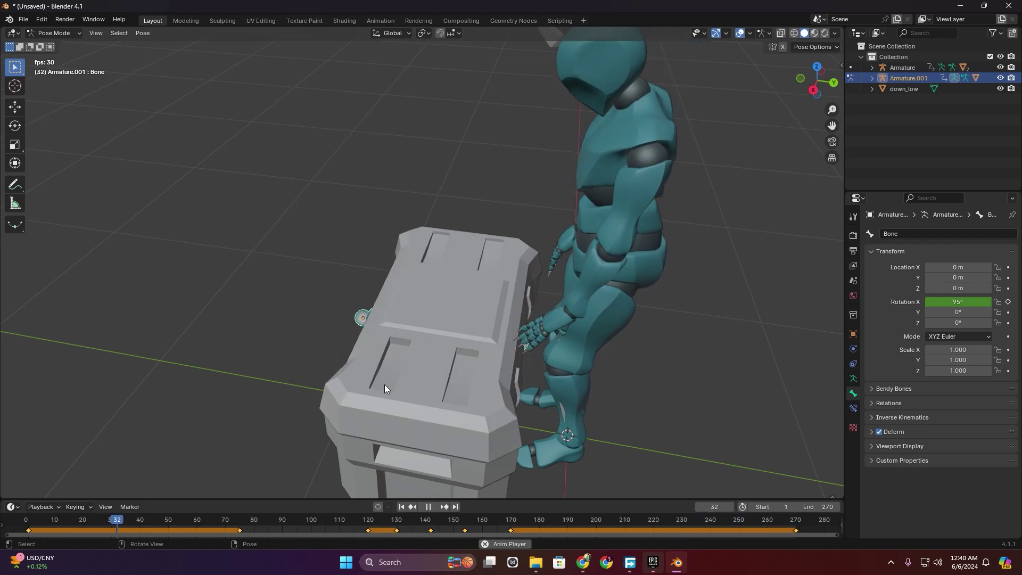
# Scrub through frames 45, 89 and 118 to check the lid opening.
pyautogui.moveTo(538, 359); pyautogui.dragTo(397, 471, button='middle')
pyautogui.click(153, 520)
pyautogui.moveTo(153, 521); pyautogui.dragTo(291, 524)
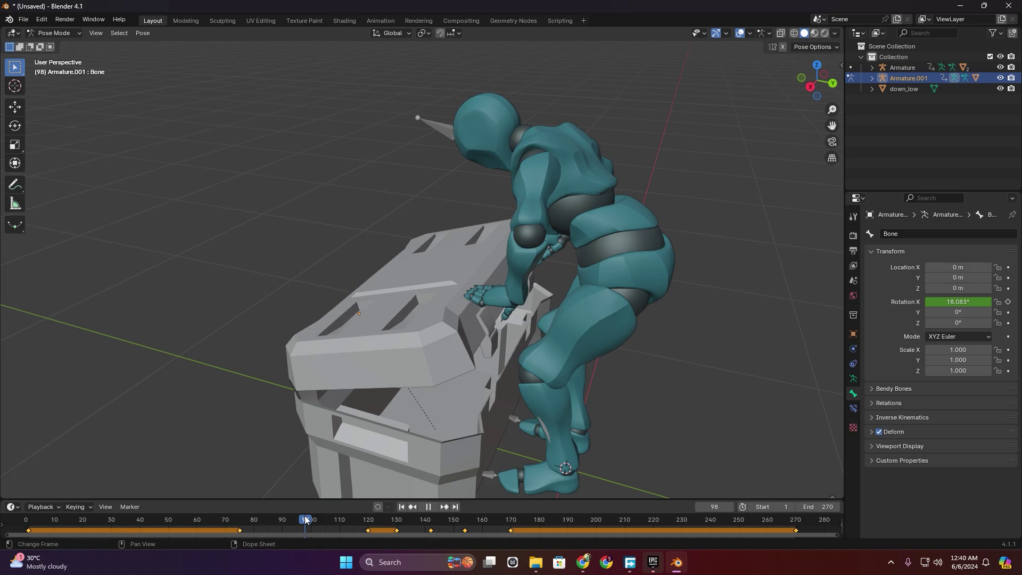
pyautogui.moveTo(291, 525); pyautogui.dragTo(426, 510)
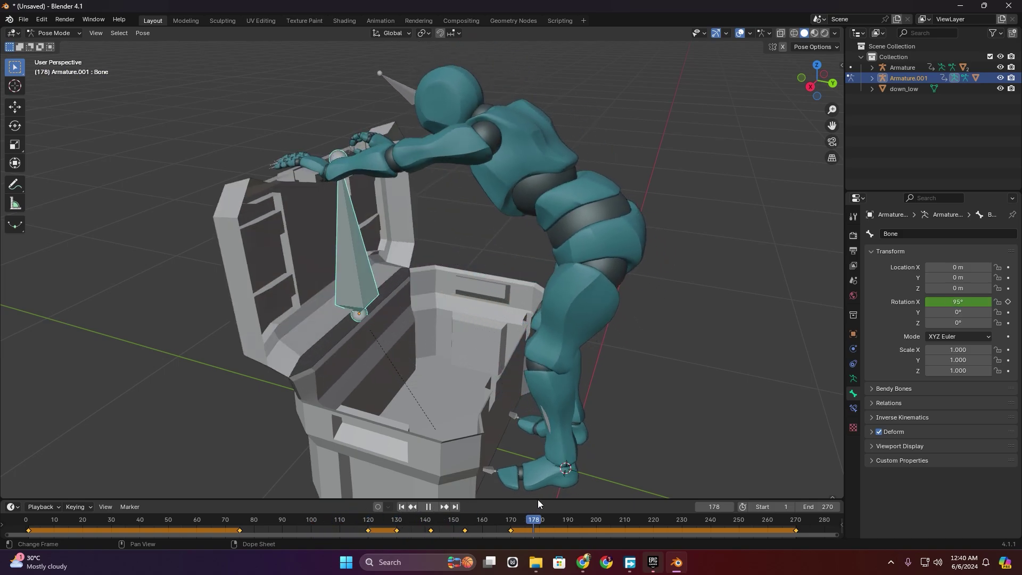
pyautogui.scroll(-3, 532, 383)
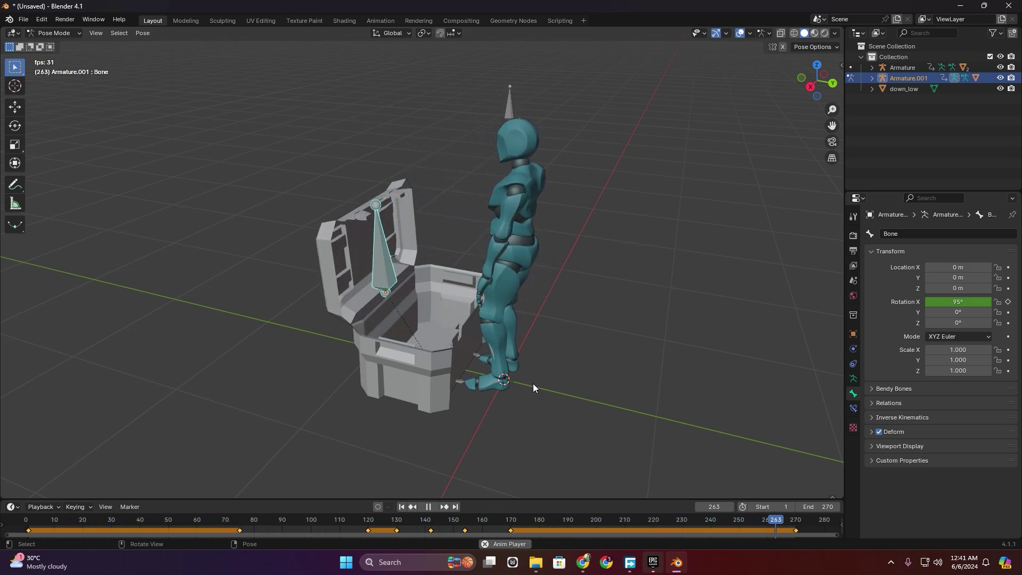
# Show the Output Properties, stop playback and deselect the lid bone.
pyautogui.click(854, 250)
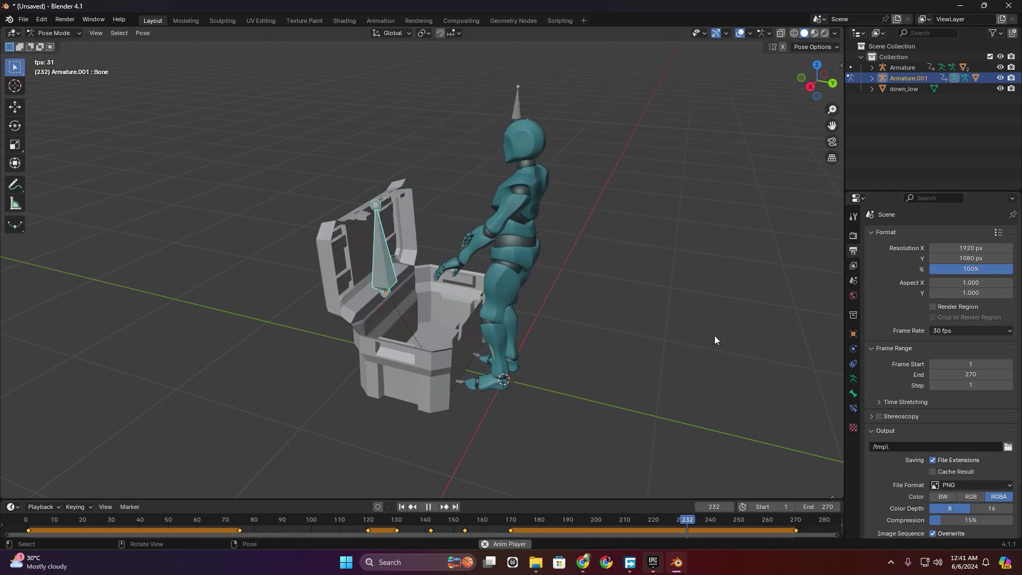
pyautogui.press('space')
pyautogui.moveTo(700, 335); pyautogui.dragTo(570, 380, button='middle')
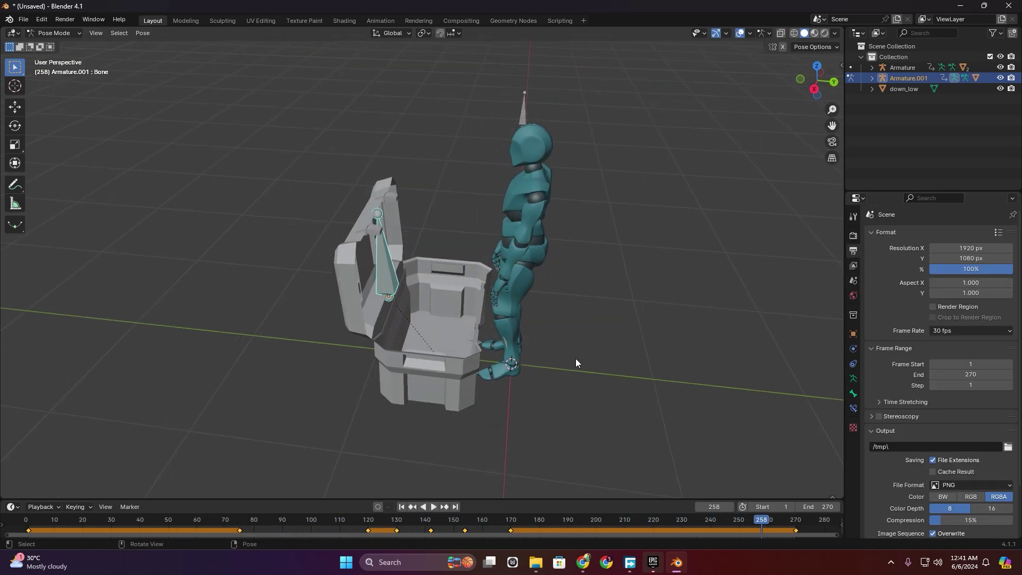
pyautogui.hotkey('alt', 'a')
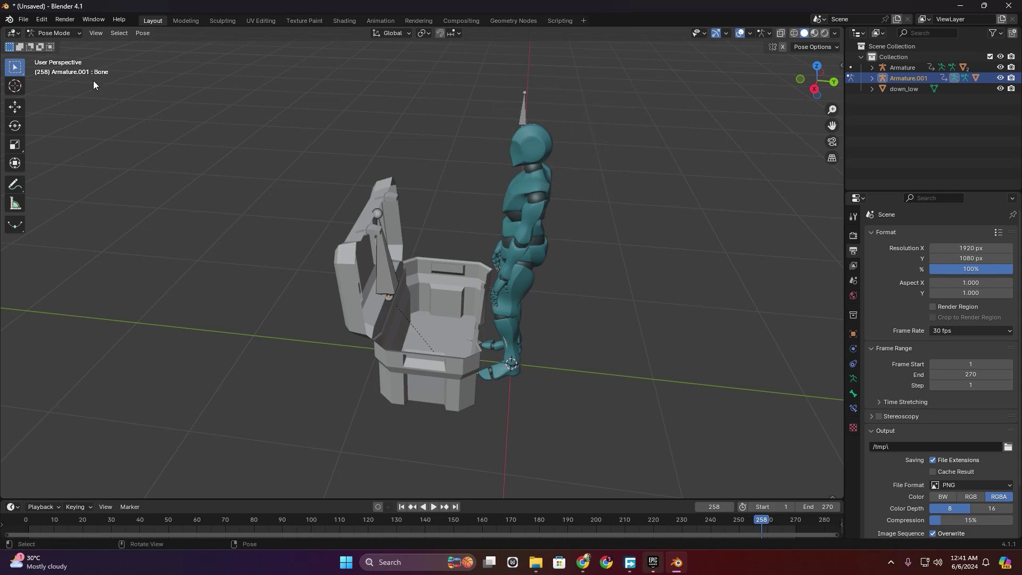
# Switch to Object Mode and delete the character's Armature and body mesh.
pyautogui.click(56, 33)
pyautogui.click(523, 109)
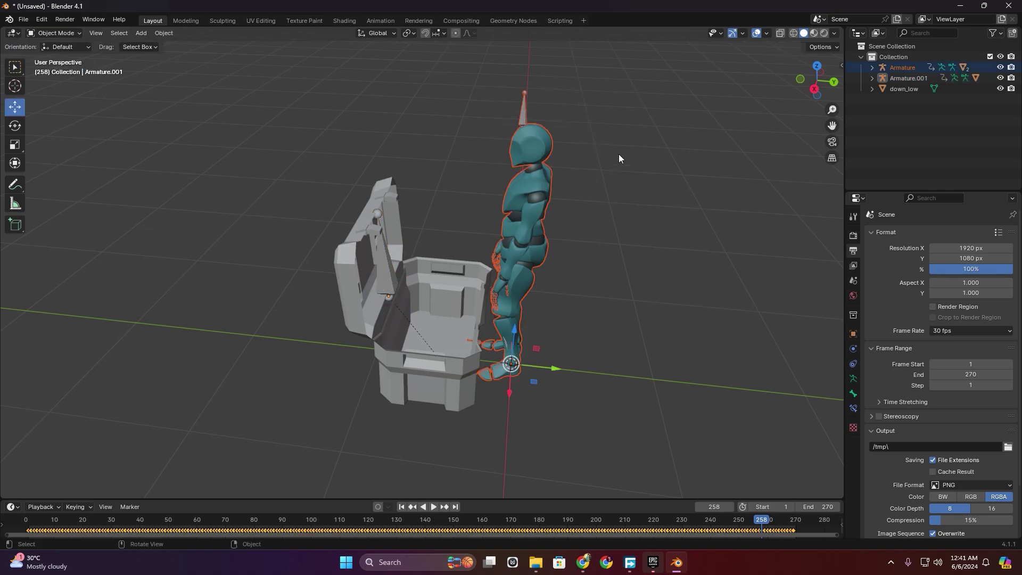
pyautogui.press('Delete')
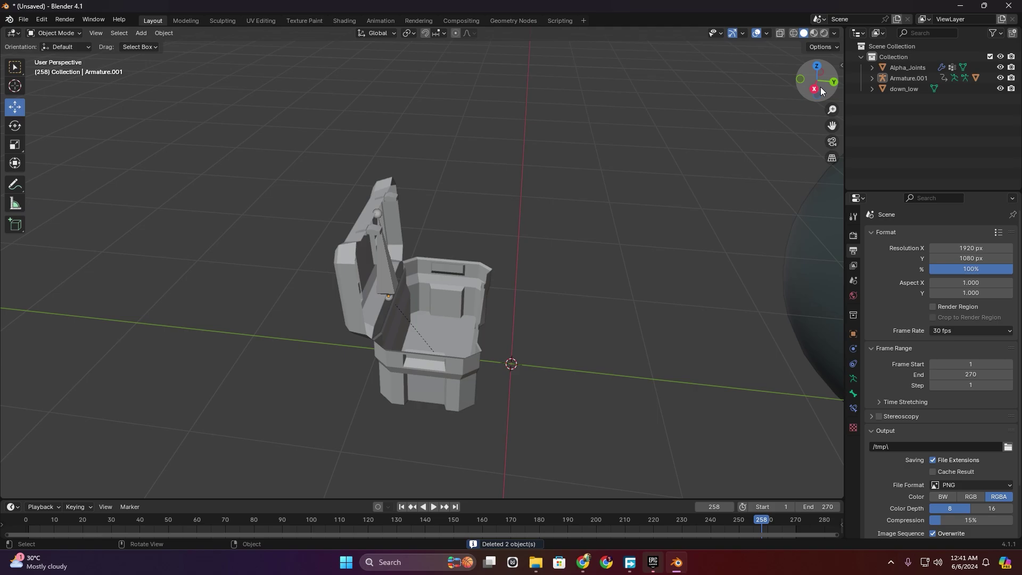
# Delete the Alpha_Joints spheres and orbit back to look down on the chest.
pyautogui.click(814, 89)
pyautogui.scroll(-4, 678, 234)
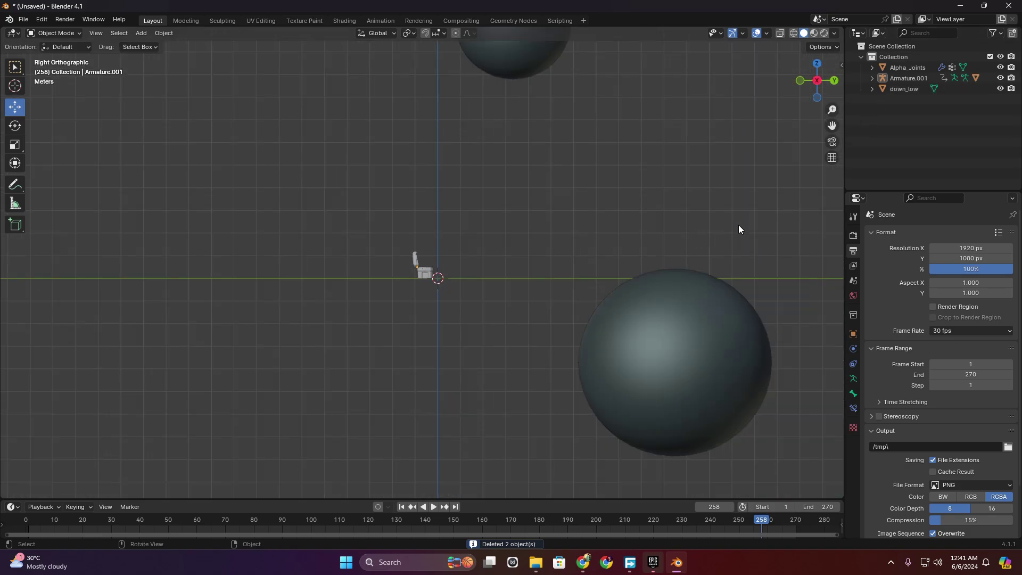
pyautogui.scroll(-2, 739, 225)
pyautogui.click(509, 300)
pyautogui.press('Delete')
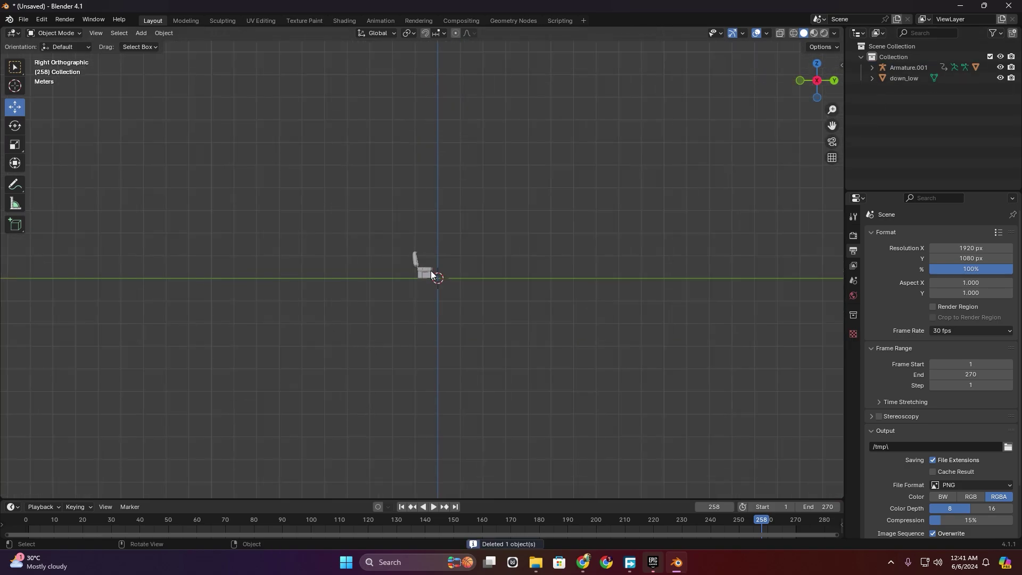
pyautogui.scroll(2, 439, 293)
pyautogui.scroll(5, 479, 277)
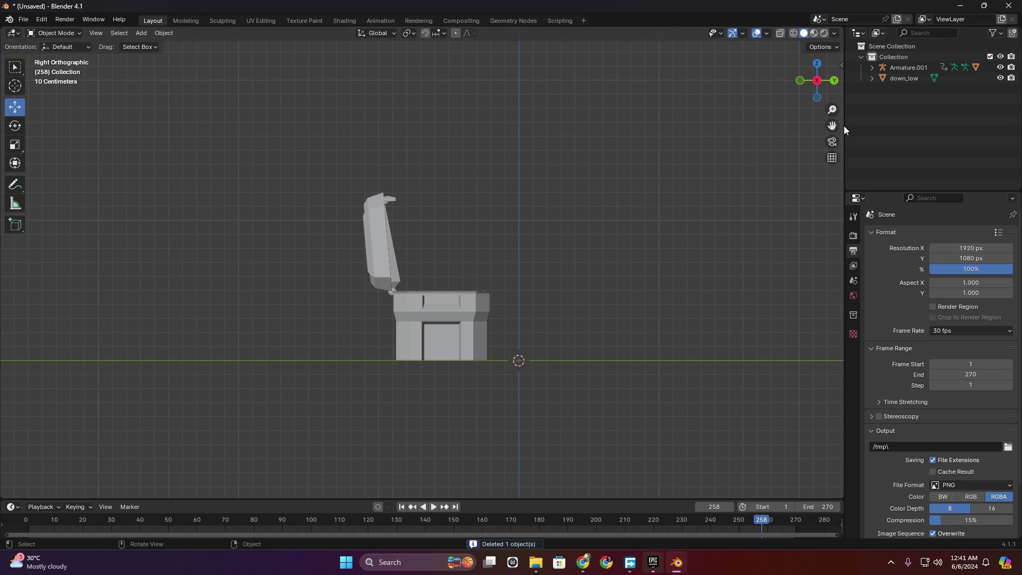
pyautogui.moveTo(538, 489); pyautogui.dragTo(554, 268, button='middle')
# Return the animation to frame 1 and select the chest lid.
pyautogui.click(402, 506)
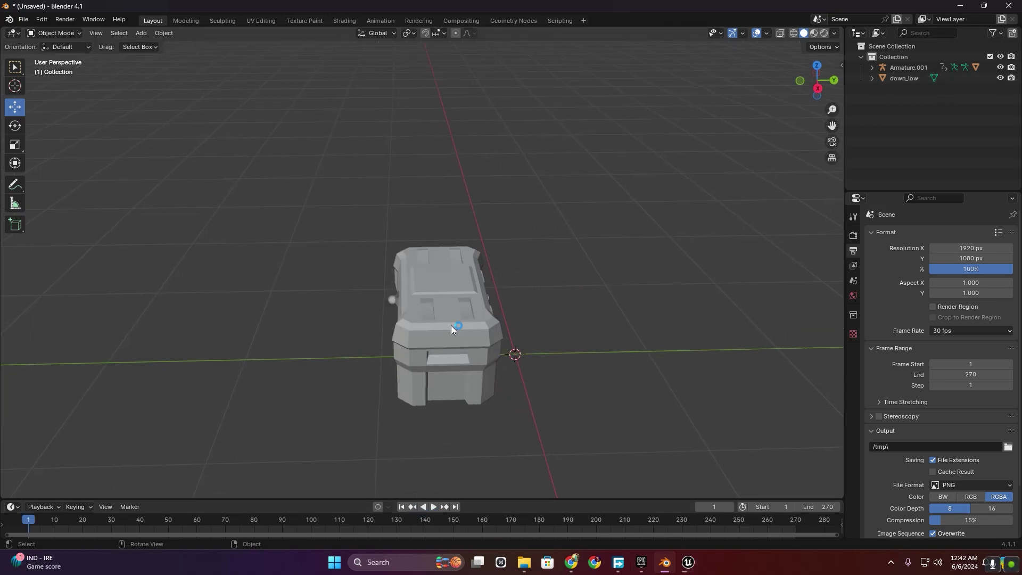
pyautogui.click(472, 327)
pyautogui.moveTo(471, 328); pyautogui.dragTo(366, 301, button='middle')
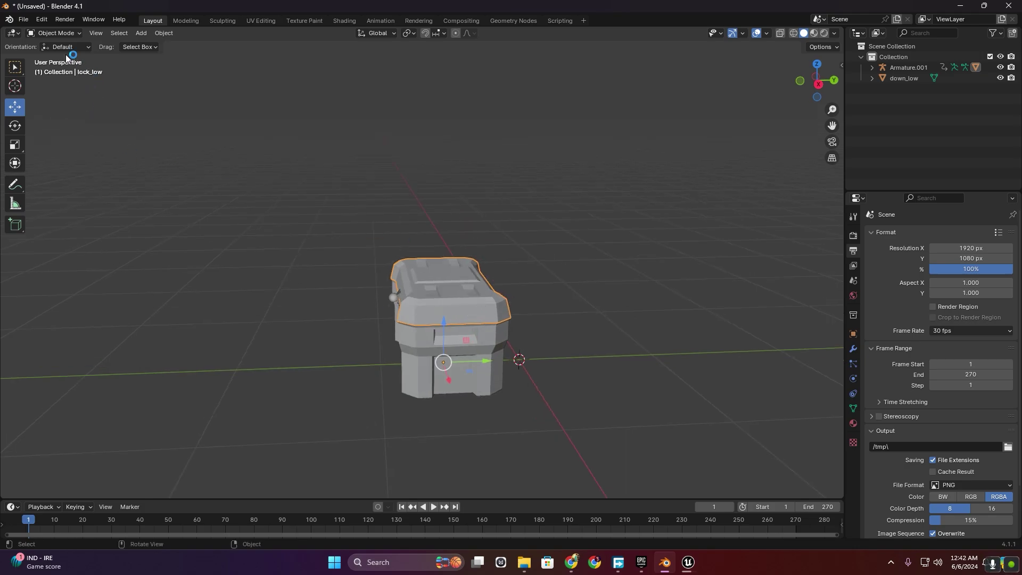
# Export the chest as BOXANimated.fbx into the Desktop BOX folder.
pyautogui.click(24, 19)
pyautogui.moveTo(41, 180)
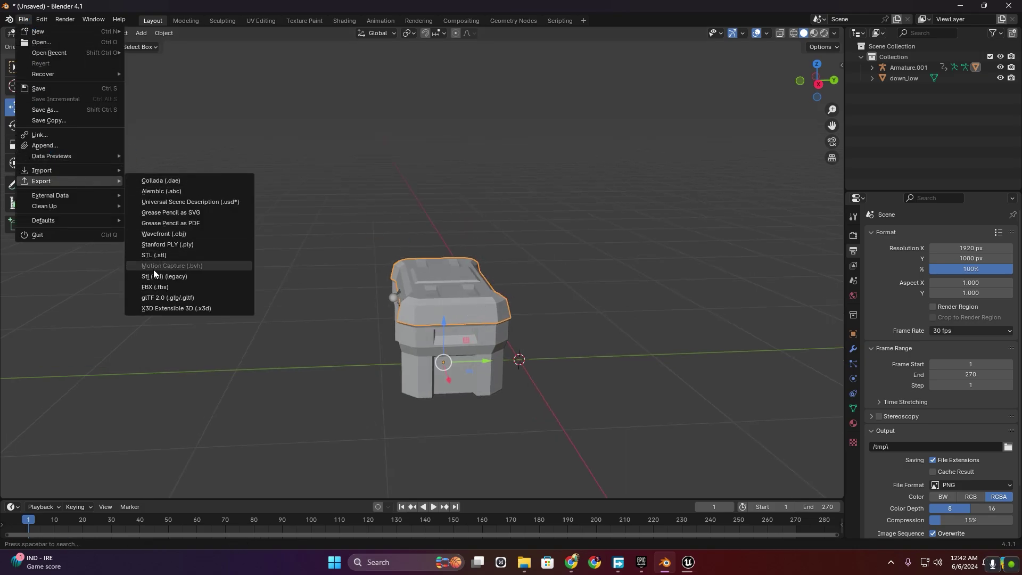
pyautogui.click(177, 288)
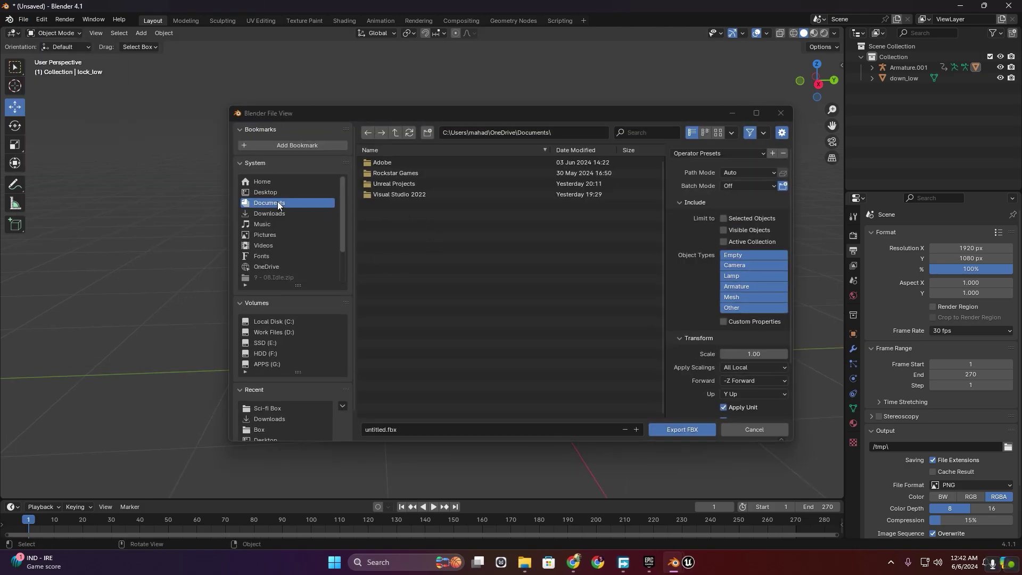
pyautogui.doubleClick(391, 163)
pyautogui.click(413, 432)
pyautogui.write('BOXANima')
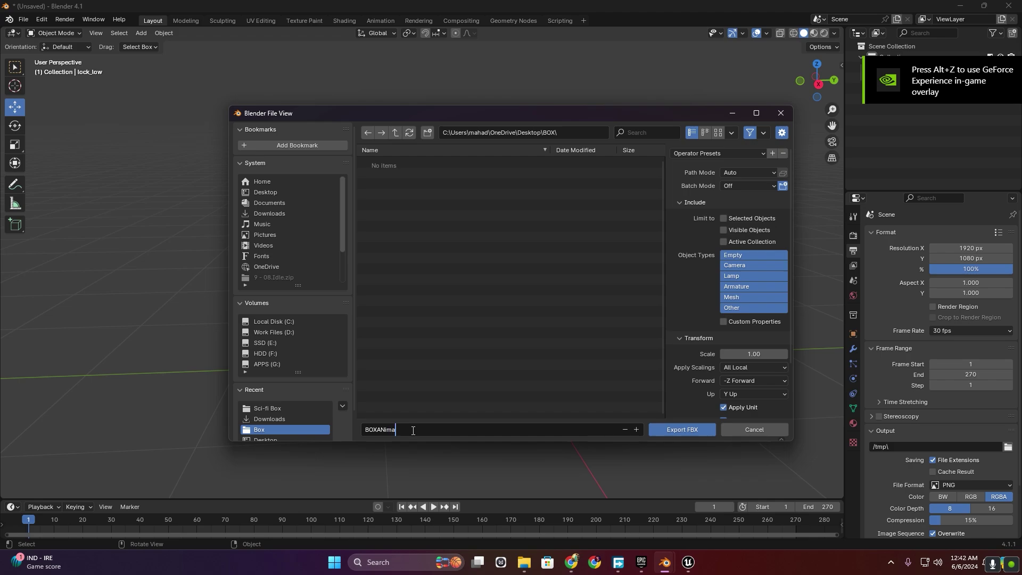
pyautogui.write('ted.fbx')
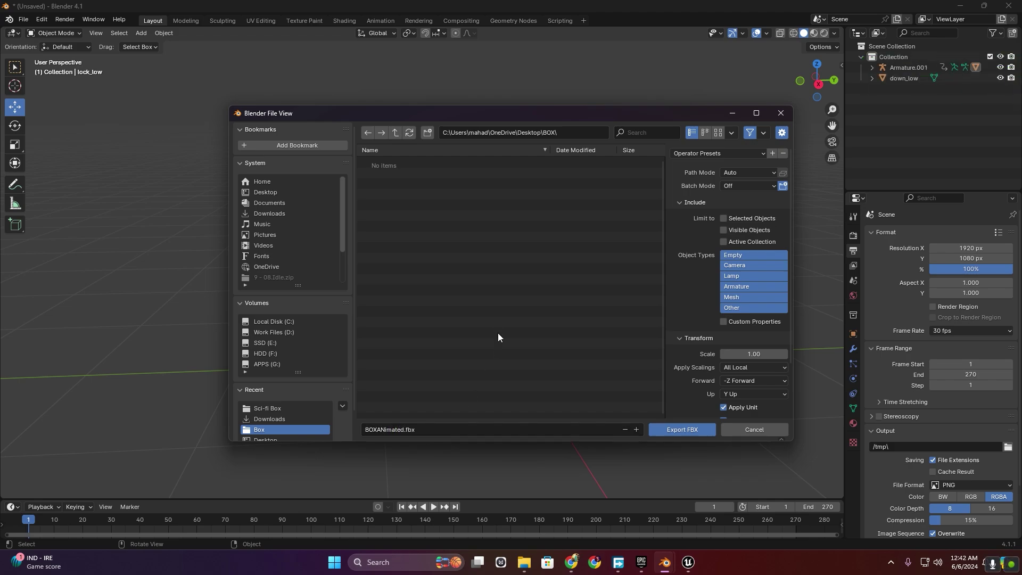
pyautogui.scroll(-3, 719, 223)
pyautogui.scroll(3, 704, 260)
pyautogui.scroll(-3, 708, 298)
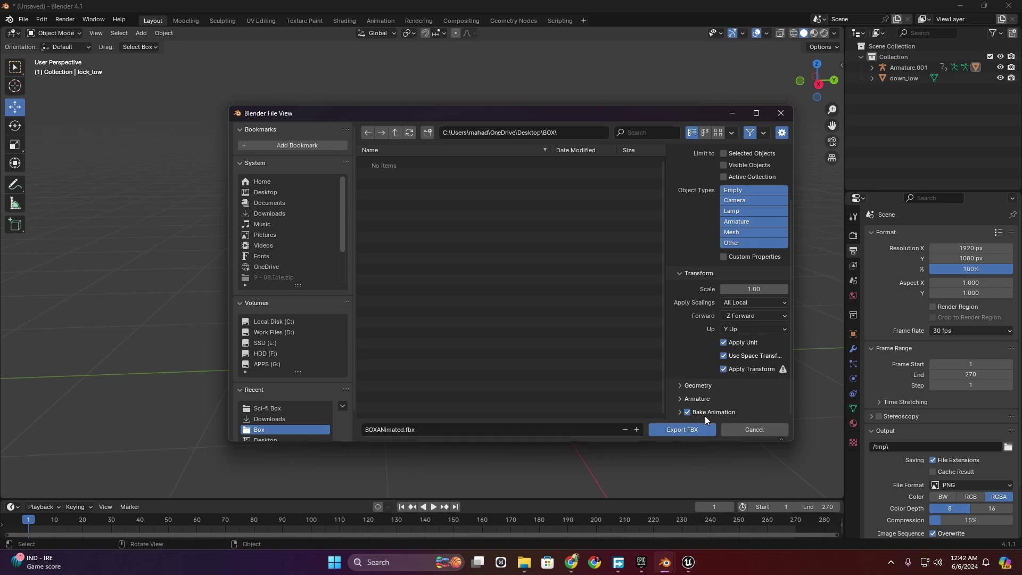
pyautogui.click(678, 429)
pyautogui.moveTo(688, 562)
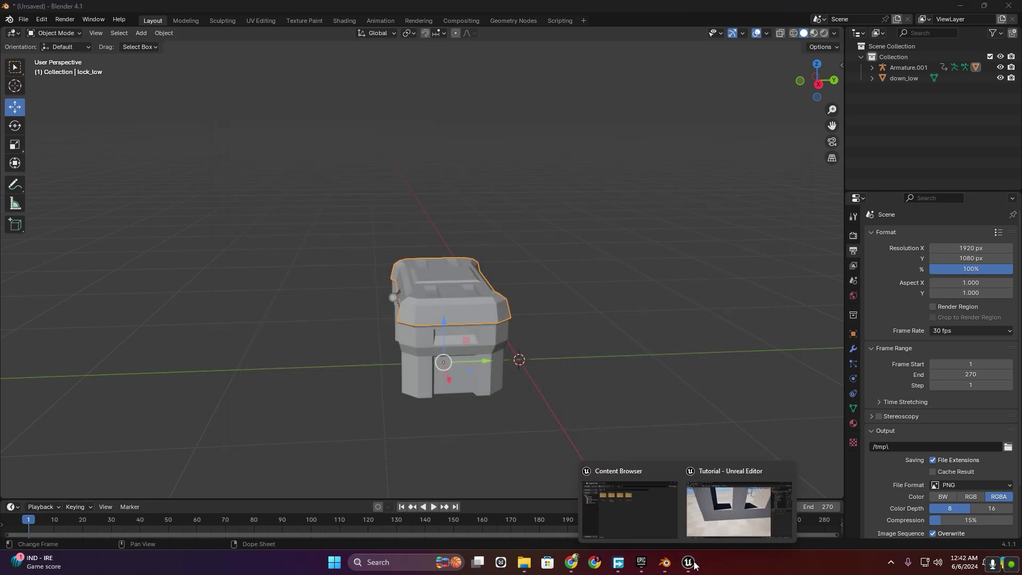
# In Unreal's Content Drawer, create a new folder named BOX.
pyautogui.click(672, 471)
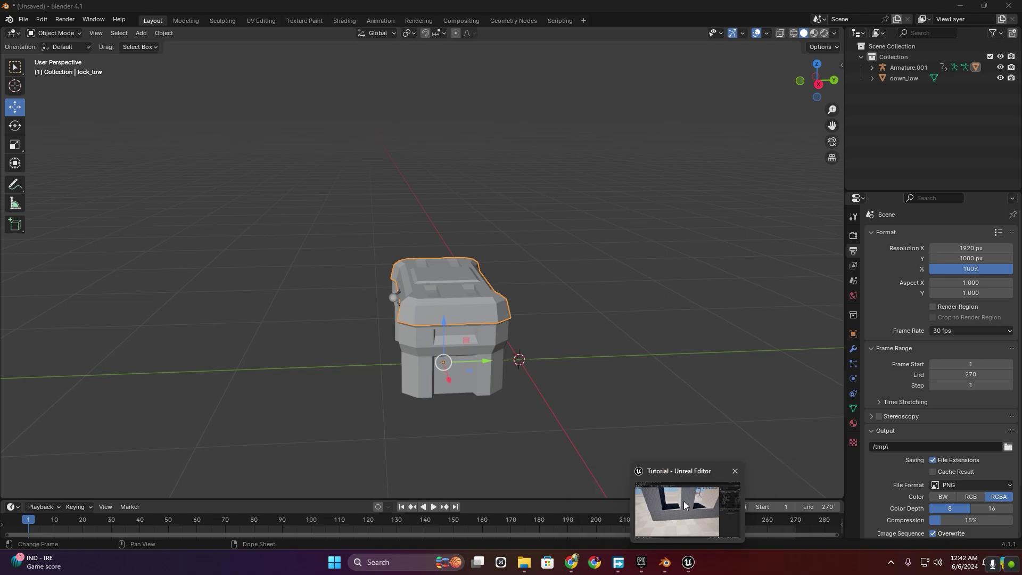
pyautogui.click(713, 506)
pyautogui.click(37, 541)
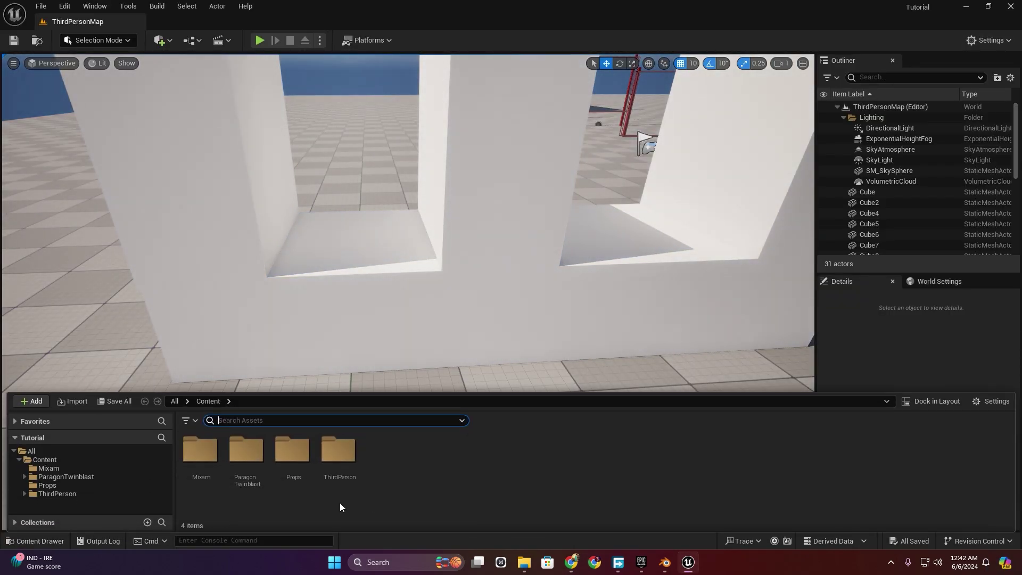
pyautogui.rightClick(424, 487)
pyautogui.click(470, 141)
pyautogui.write('BOX')
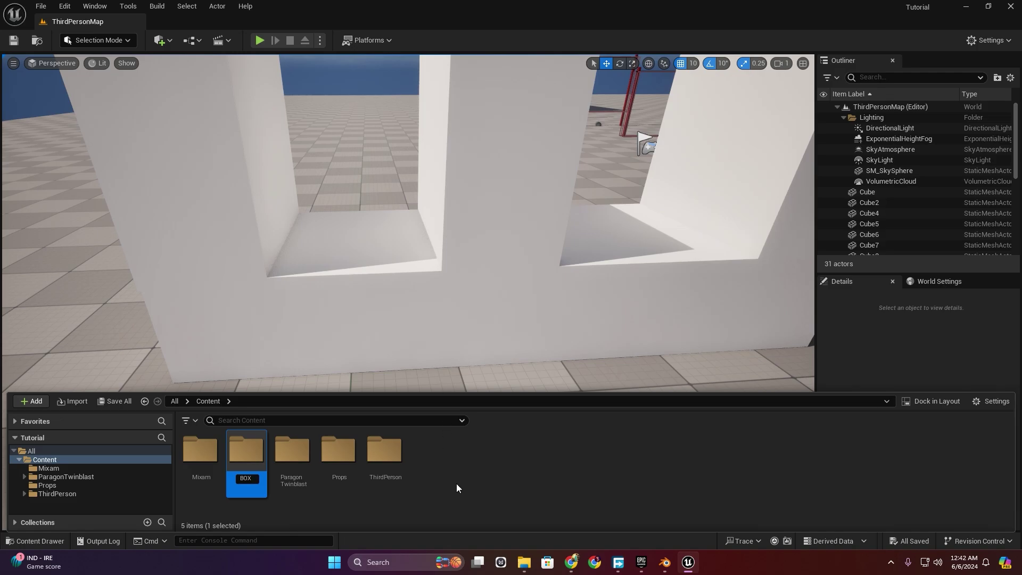
pyautogui.press('Return')
pyautogui.press('Return')
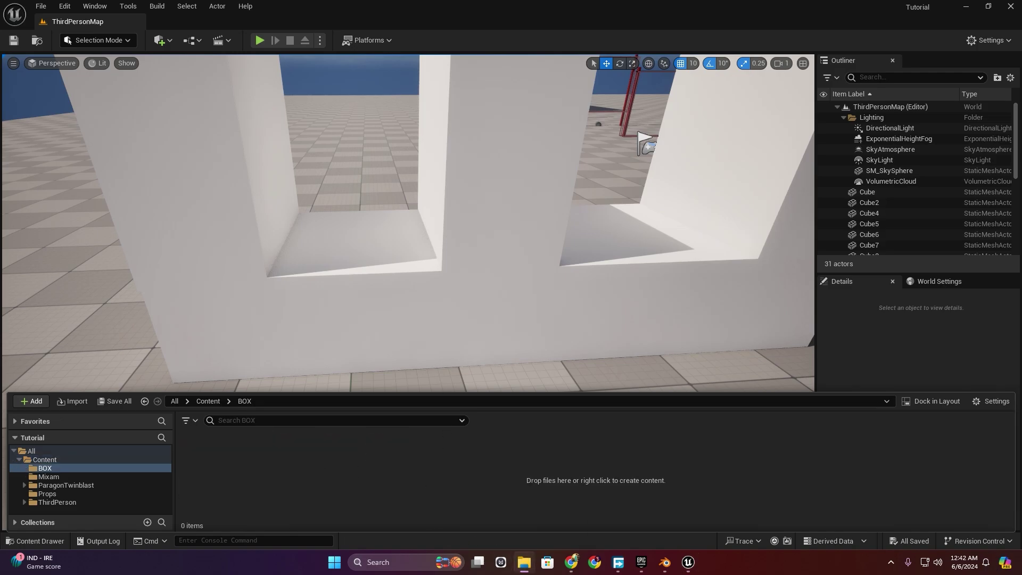
# Import BOXANimated.fbx into the BOX folder with default options and dismiss the warnings log.
pyautogui.moveTo(315, 477); pyautogui.dragTo(315, 477)
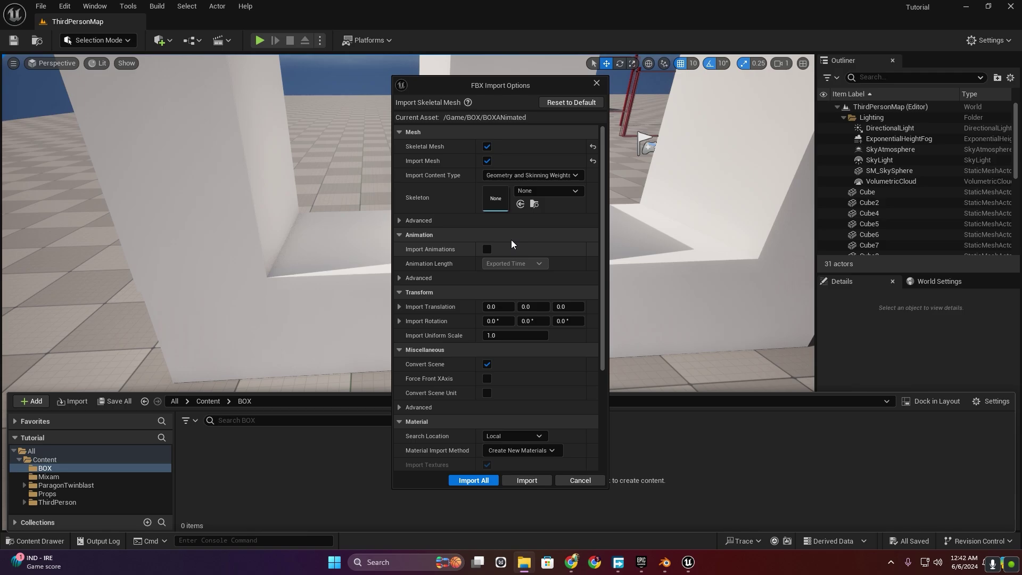
pyautogui.click(506, 480)
pyautogui.click(1010, 7)
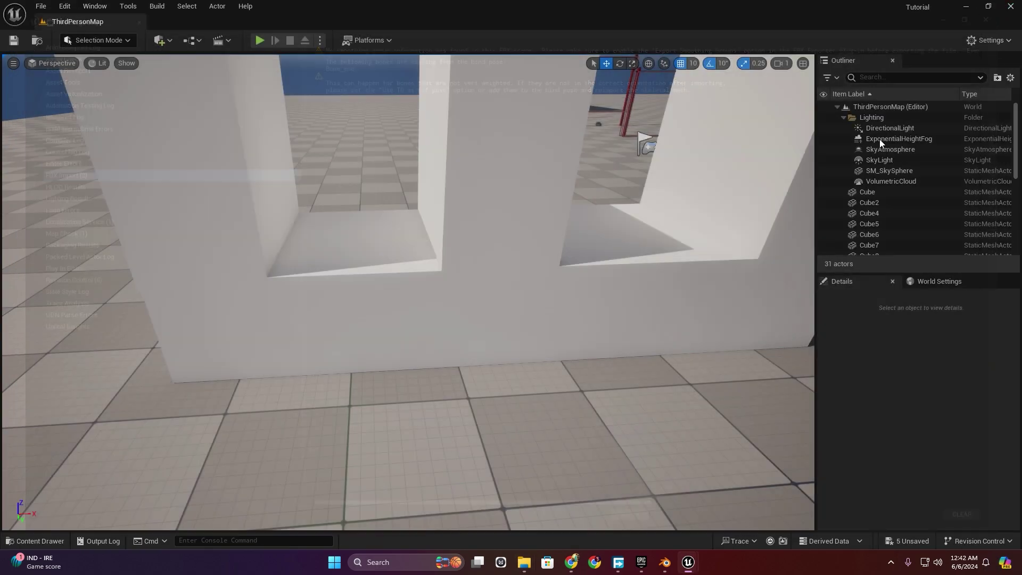
pyautogui.click(42, 541)
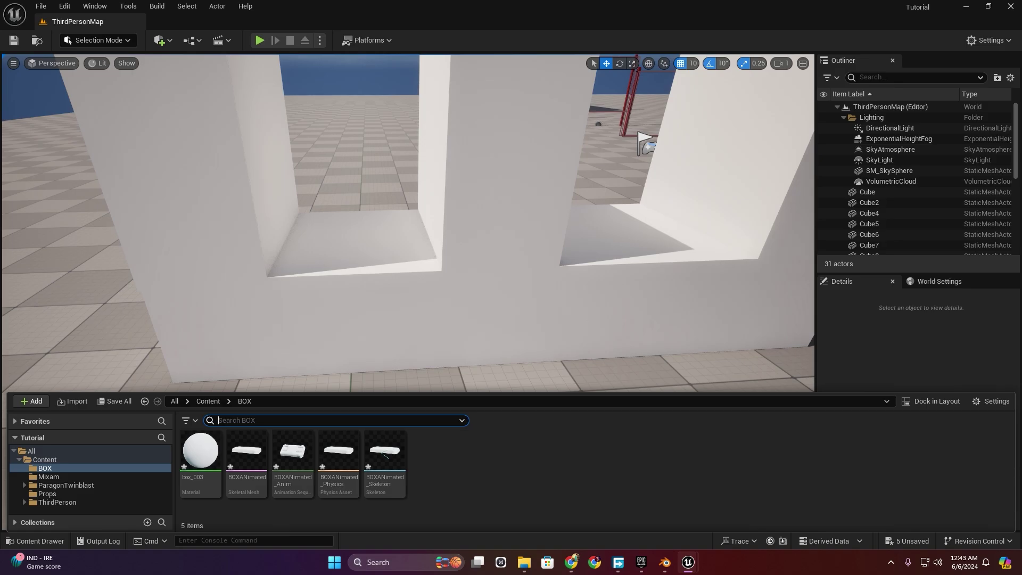
pyautogui.click(124, 235)
pyautogui.click(40, 541)
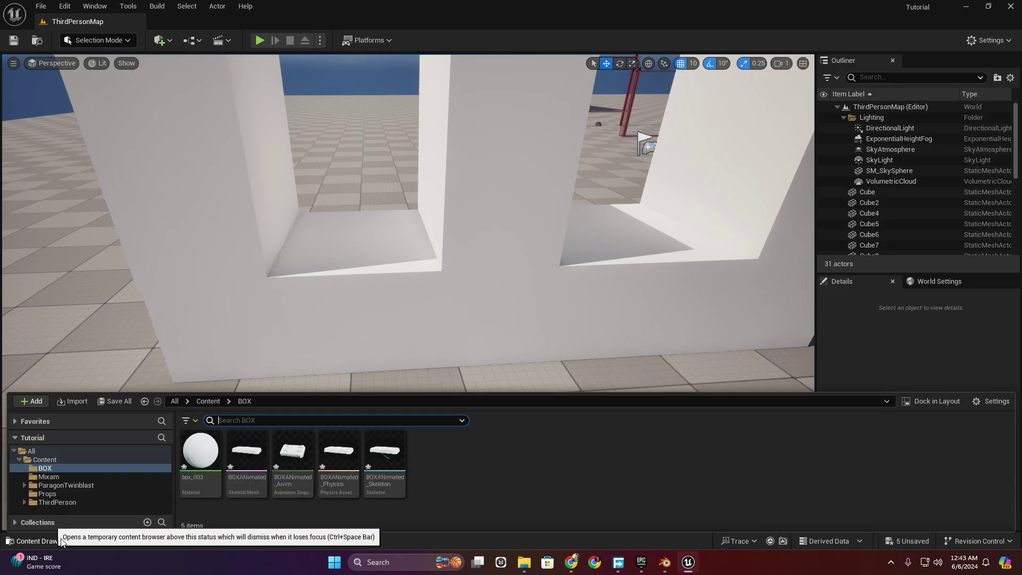
# Preview the BOXANimated_Anim lid animation up close and pause it partway.
pyautogui.click(301, 464)
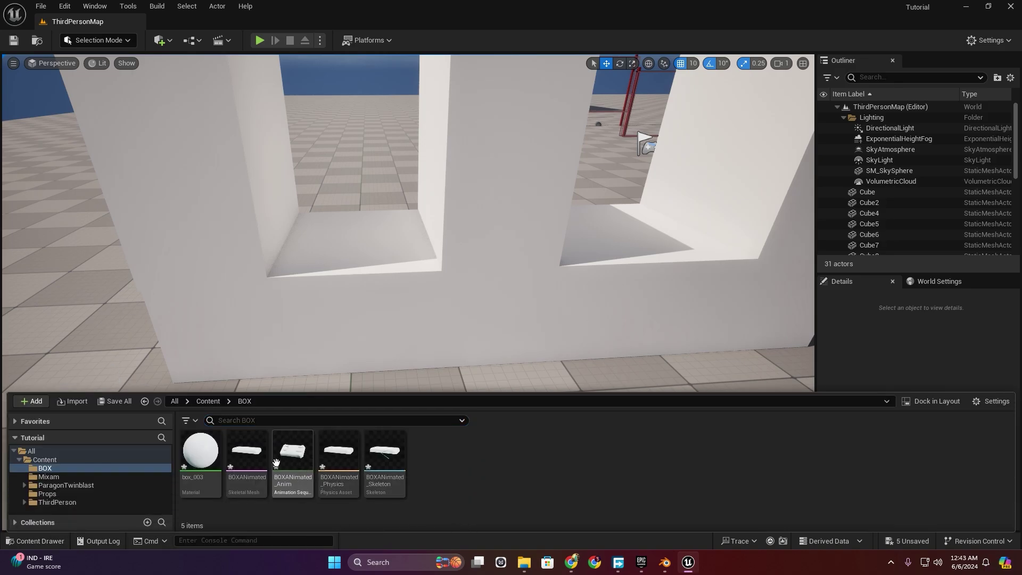
pyautogui.doubleClick(303, 466)
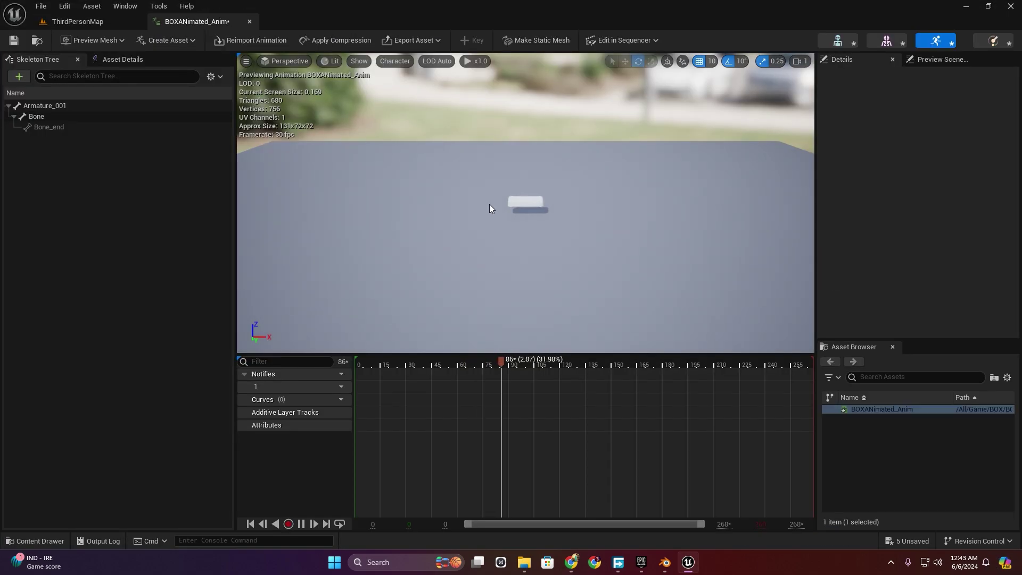
pyautogui.moveTo(421, 169)
pyautogui.mouseDown()
pyautogui.moveTo(452, 181)
pyautogui.moveTo(442, 366)
pyautogui.mouseUp()
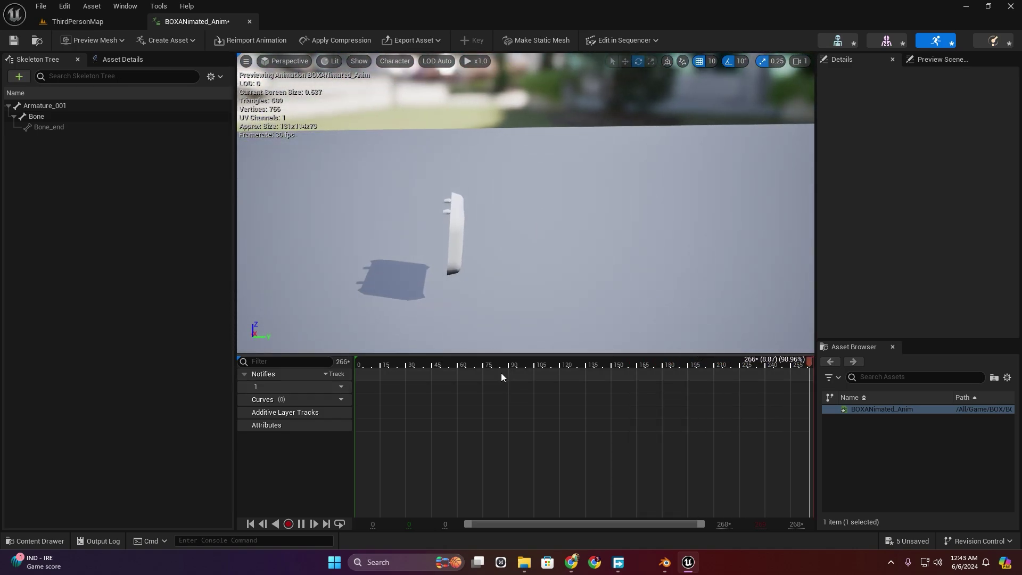
pyautogui.click(436, 363)
# Back in Blender, select only the chest base down_low.
pyautogui.hotkey('alt', 'Tab')
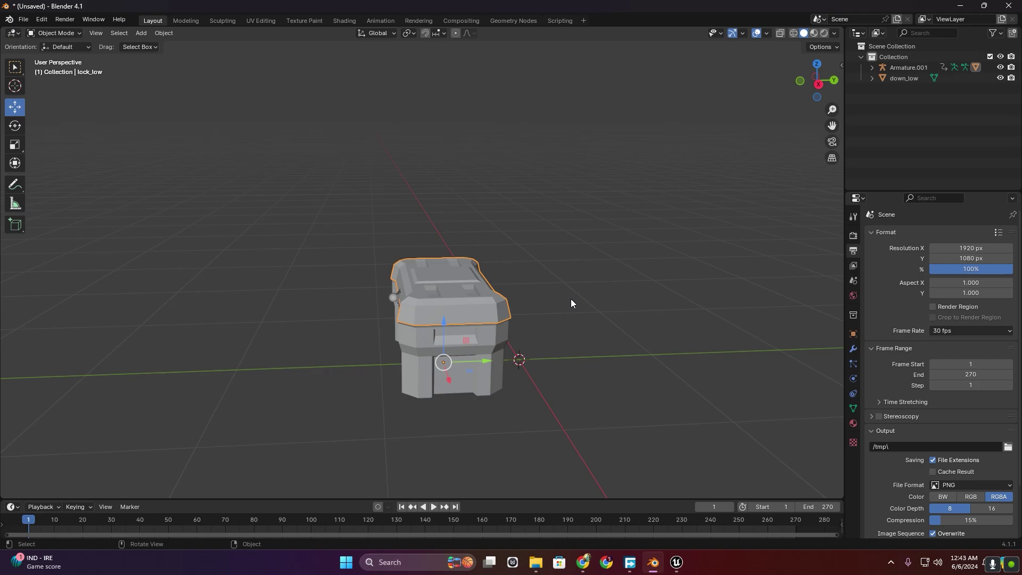
pyautogui.click(903, 78)
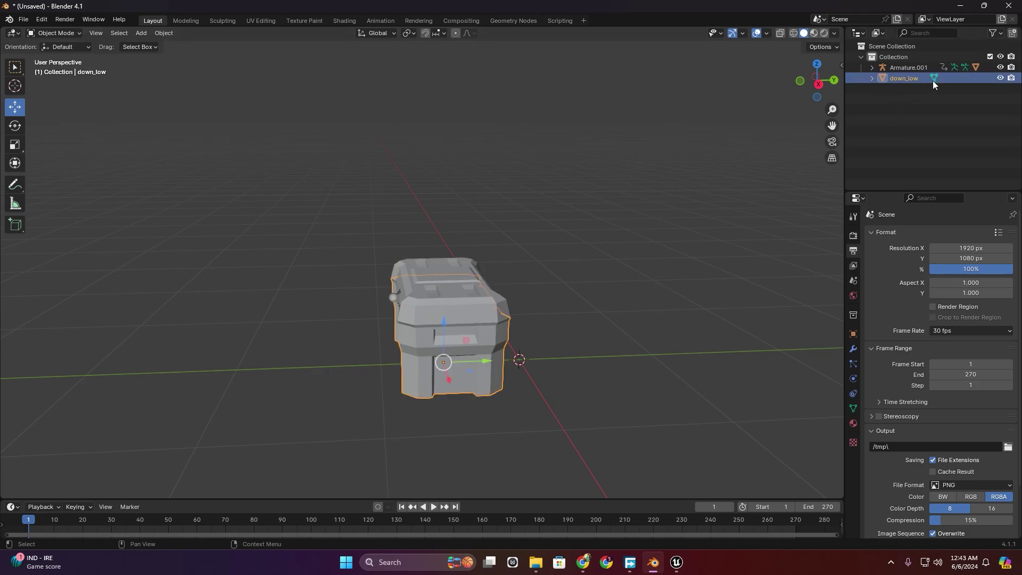
pyautogui.moveTo(529, 396)
pyautogui.mouseDown(button='middle')
pyautogui.moveTo(468, 377)
pyautogui.moveTo(543, 376)
pyautogui.mouseUp(button='middle')
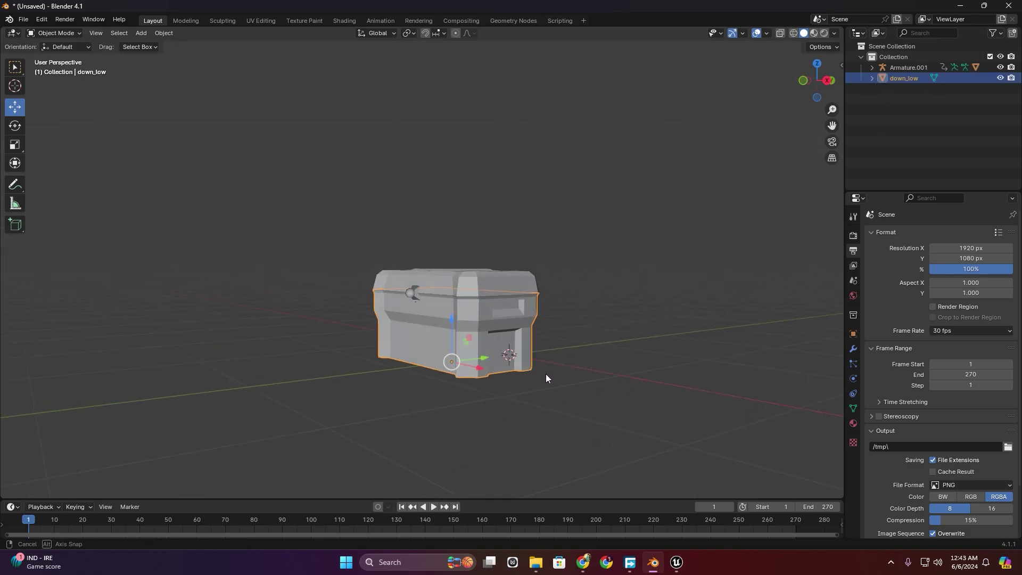
pyautogui.click(607, 363)
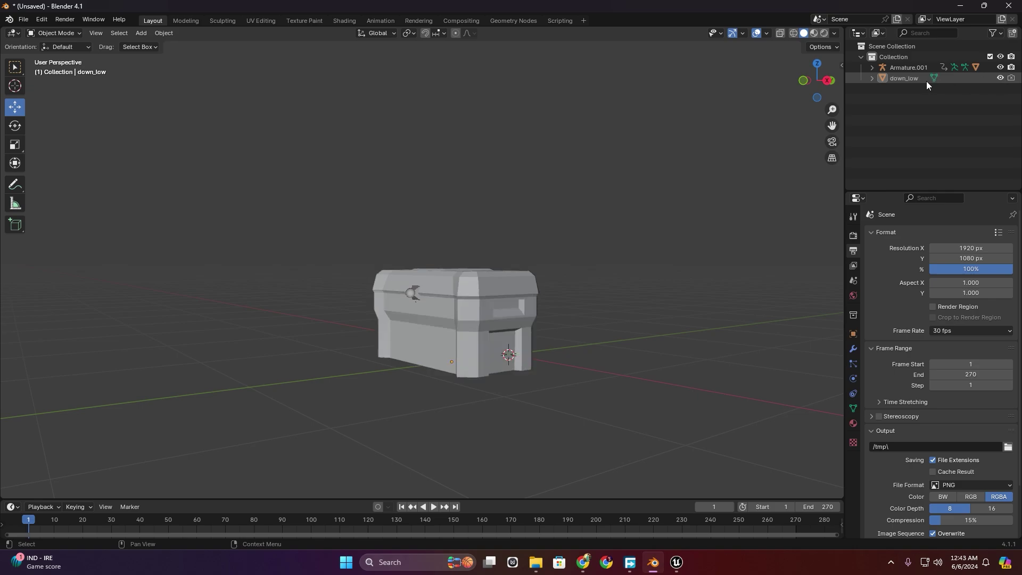
pyautogui.click(905, 78)
# Export down_low as Base.fbx with Bake Animation off, then return to Unreal.
pyautogui.click(25, 20)
pyautogui.moveTo(40, 181)
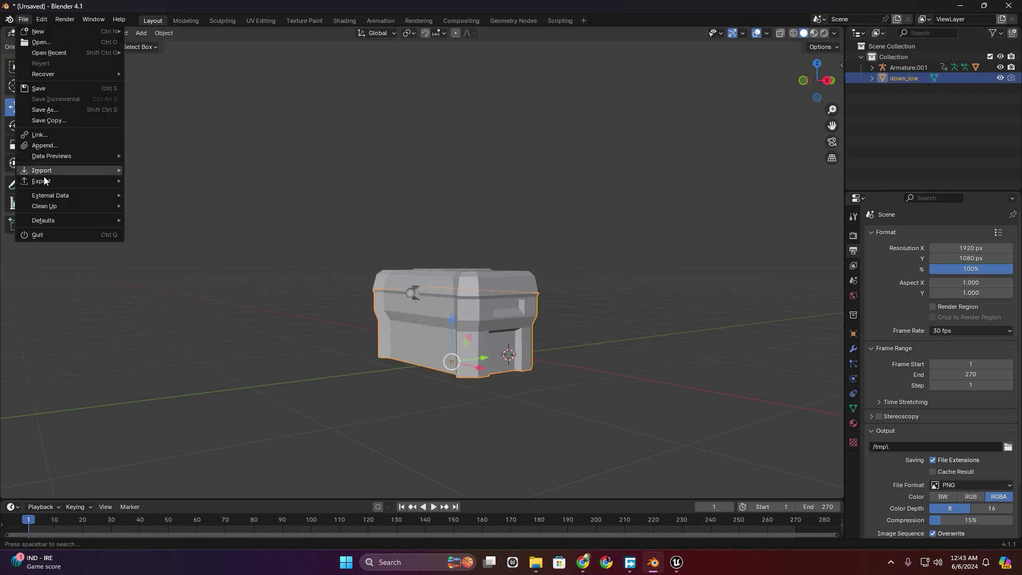
pyautogui.click(159, 287)
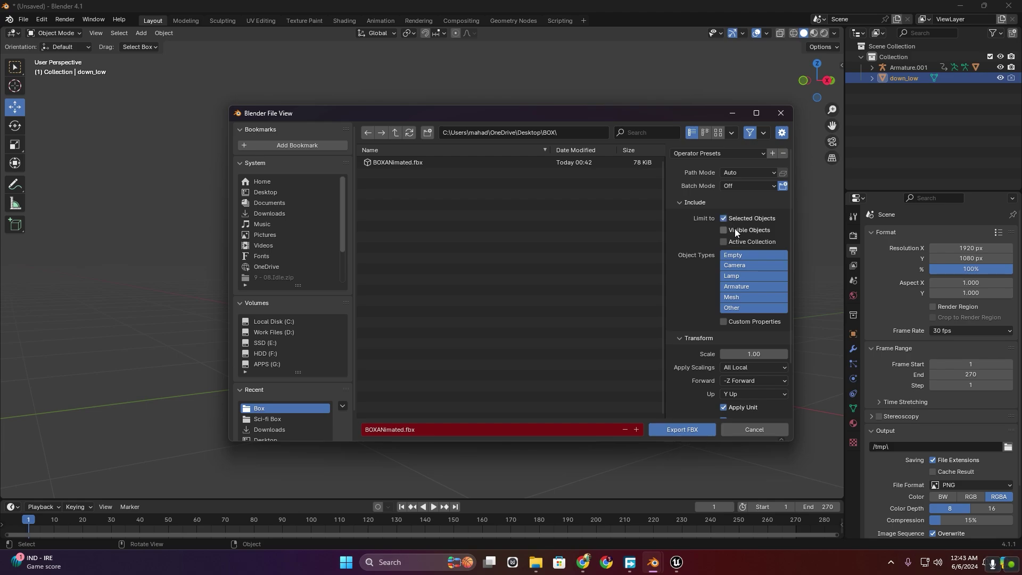
pyautogui.scroll(-2, 716, 261)
pyautogui.scroll(-2, 692, 304)
pyautogui.write('Base')
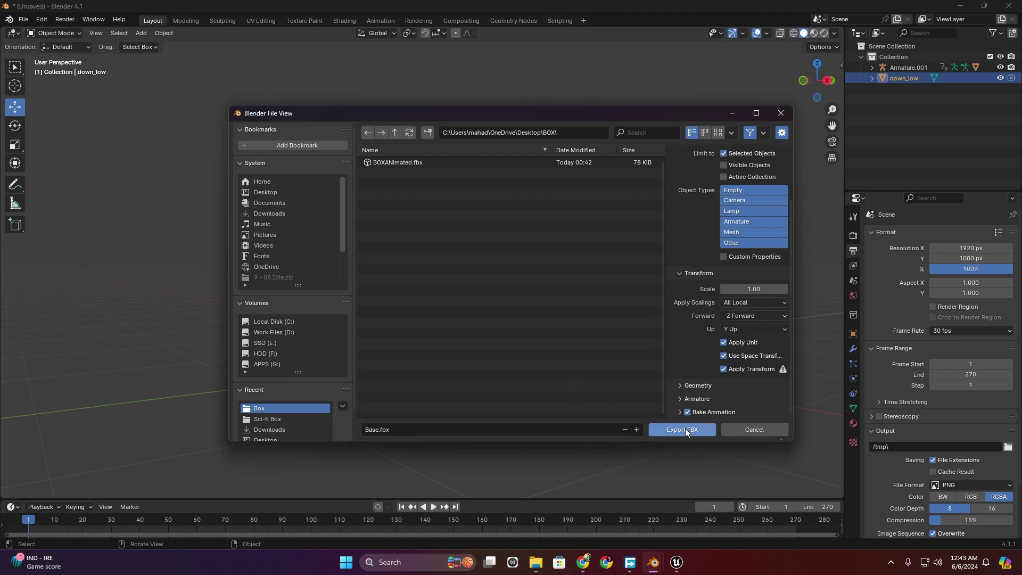
pyautogui.click(688, 413)
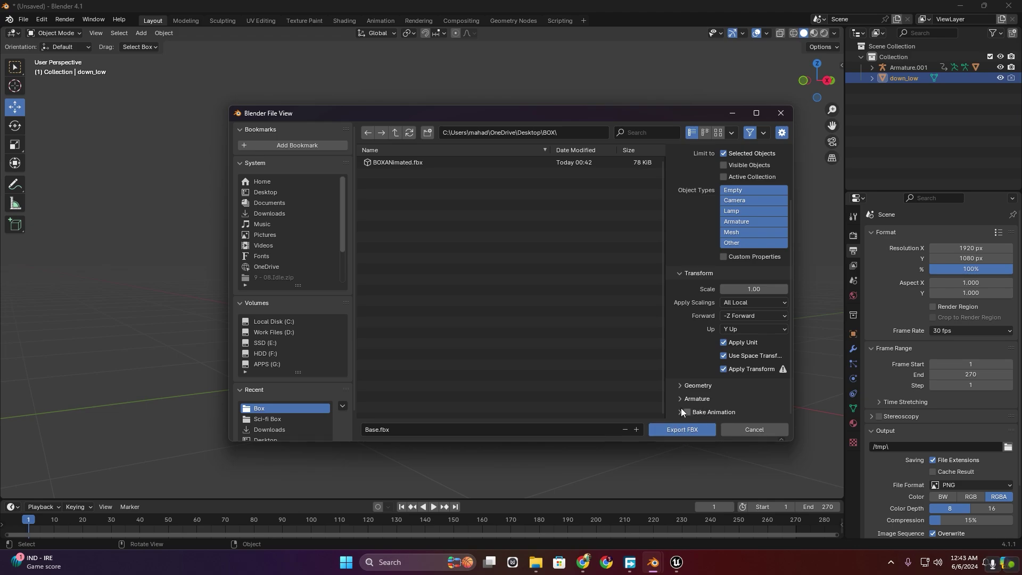
pyautogui.click(680, 430)
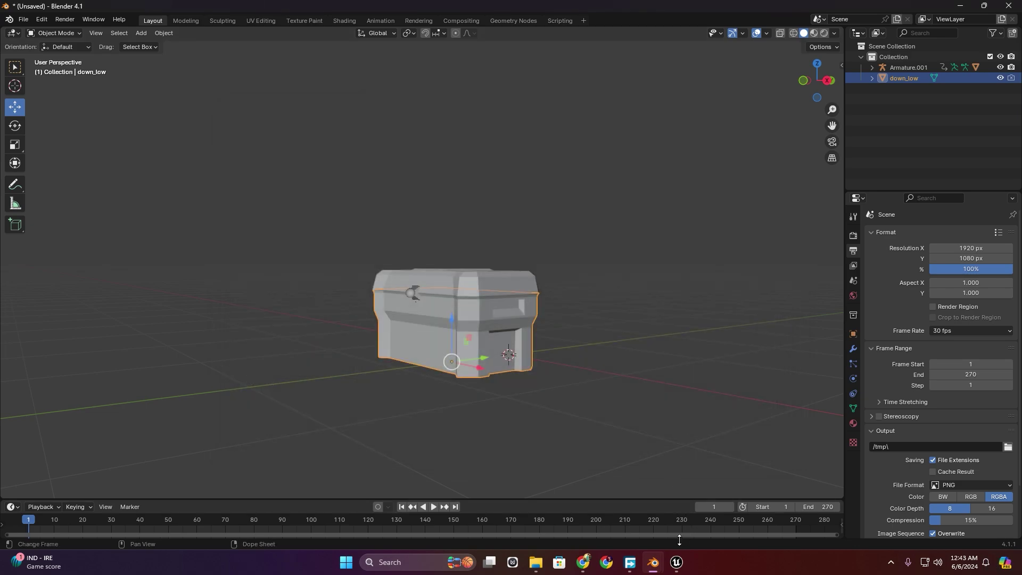
pyautogui.click(677, 562)
# Import Base.fbx into the BOX folder, close the Message Log and check the new Base mesh.
pyautogui.click(40, 541)
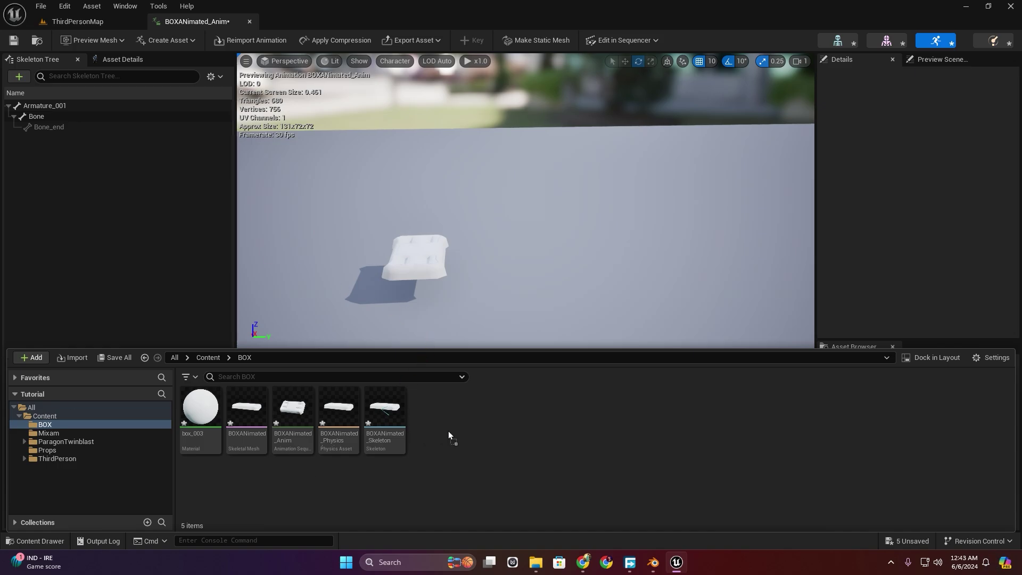
pyautogui.moveTo(448, 435); pyautogui.dragTo(450, 436)
pyautogui.click(530, 481)
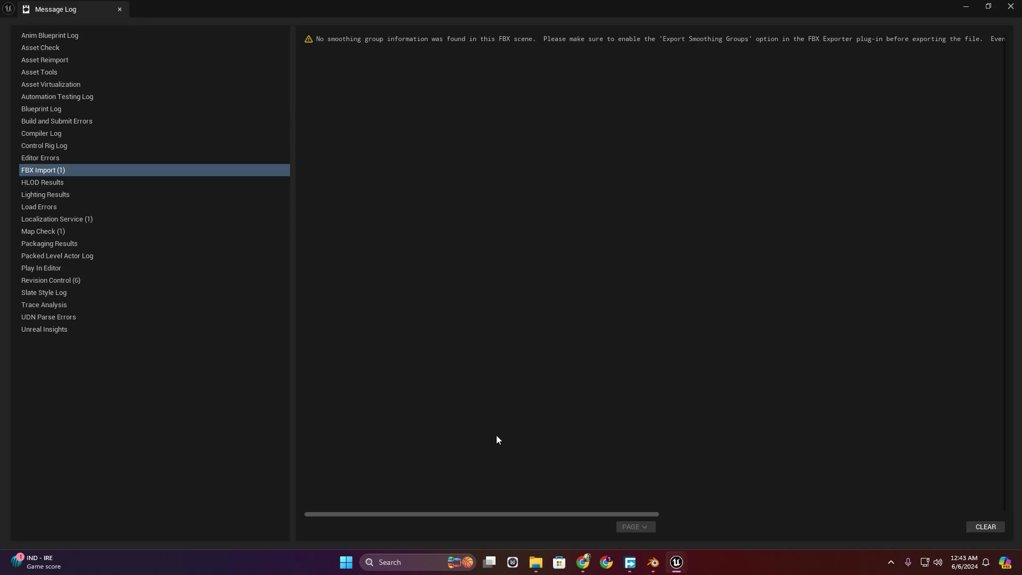
pyautogui.click(1011, 6)
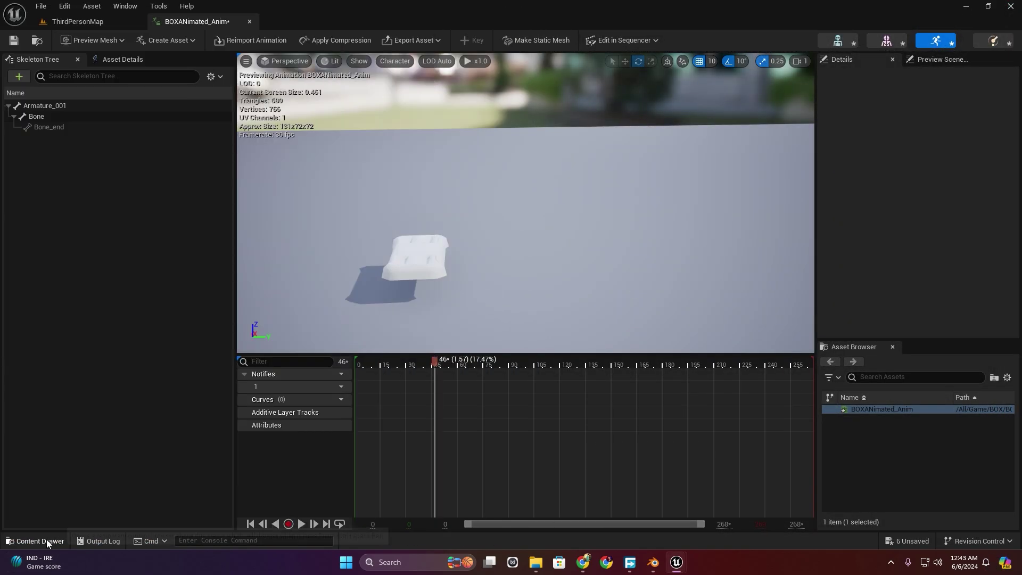
pyautogui.click(42, 541)
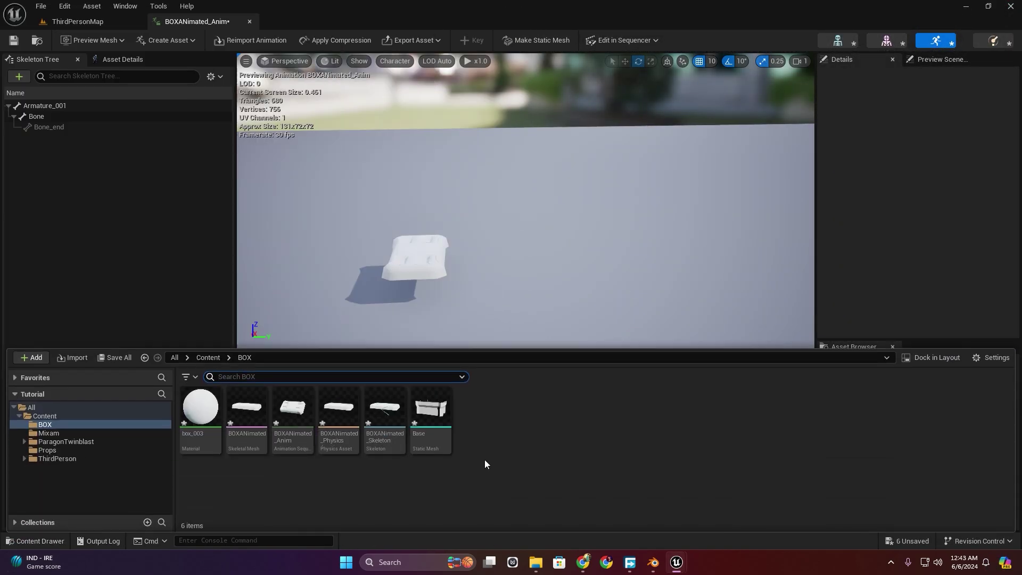
pyautogui.click(430, 421)
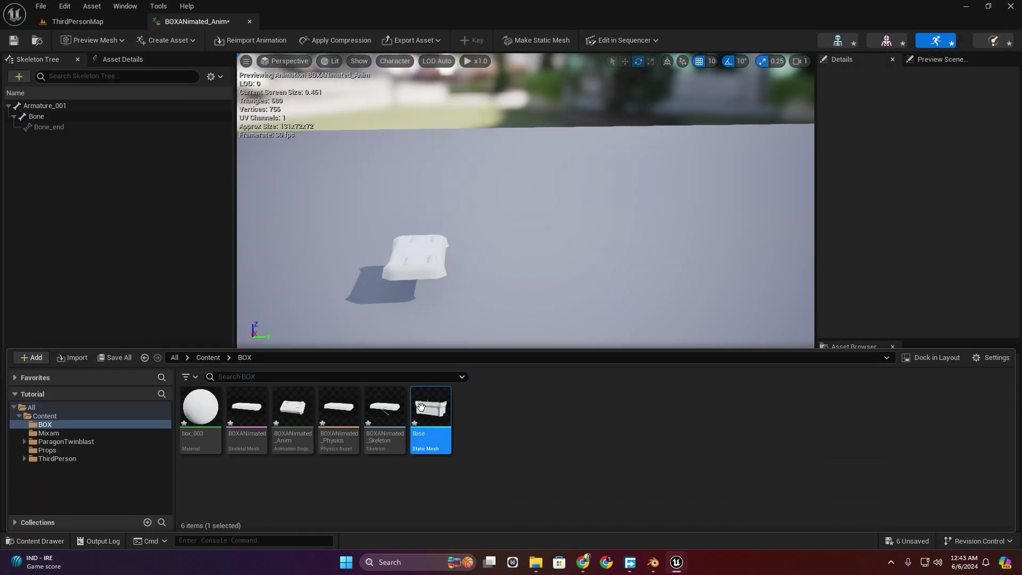
pyautogui.click(502, 447)
pyautogui.hotkey('ctrl', 'space')
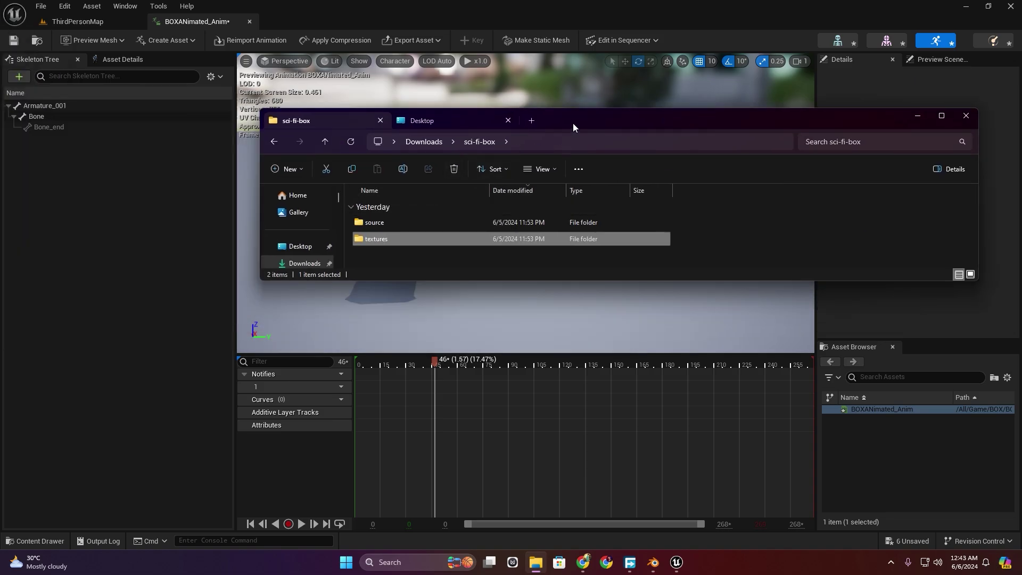
# In File Explorer, open Downloads > sci-fi-box > textures and select all six texture images.
pyautogui.doubleClick(573, 123)
pyautogui.click(68, 32)
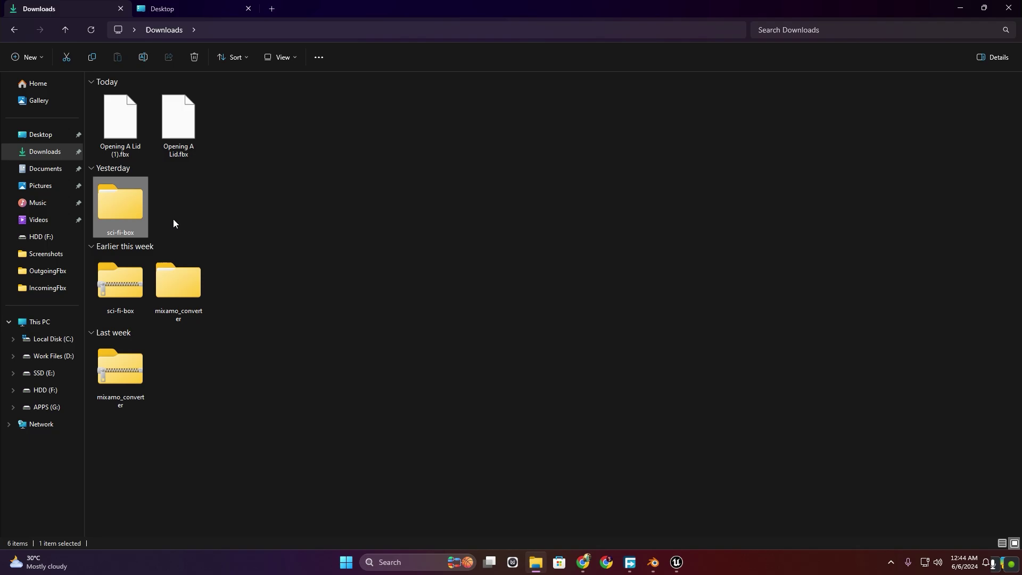
pyautogui.doubleClick(127, 215)
pyautogui.doubleClick(143, 134)
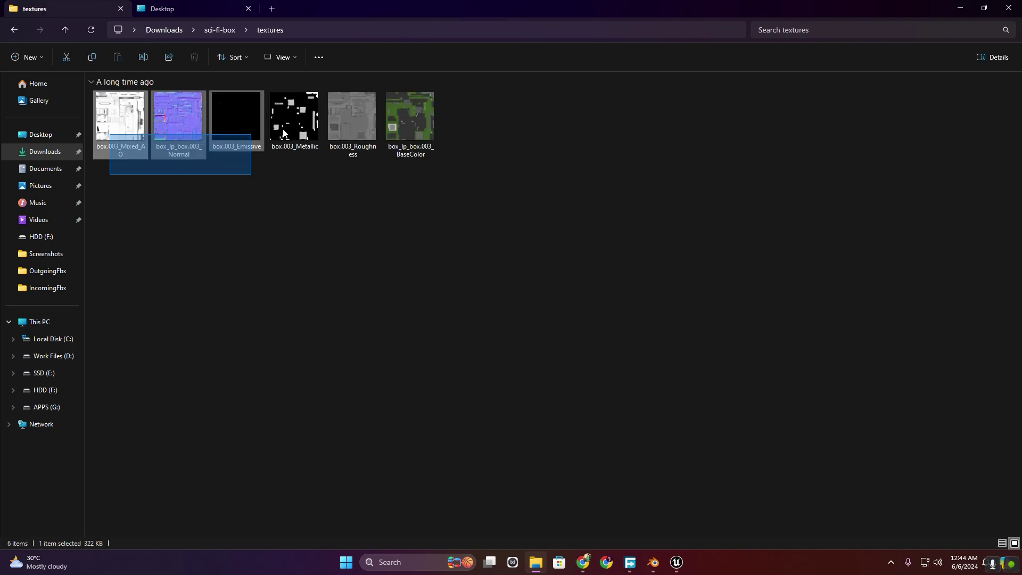
pyautogui.click(370, 151)
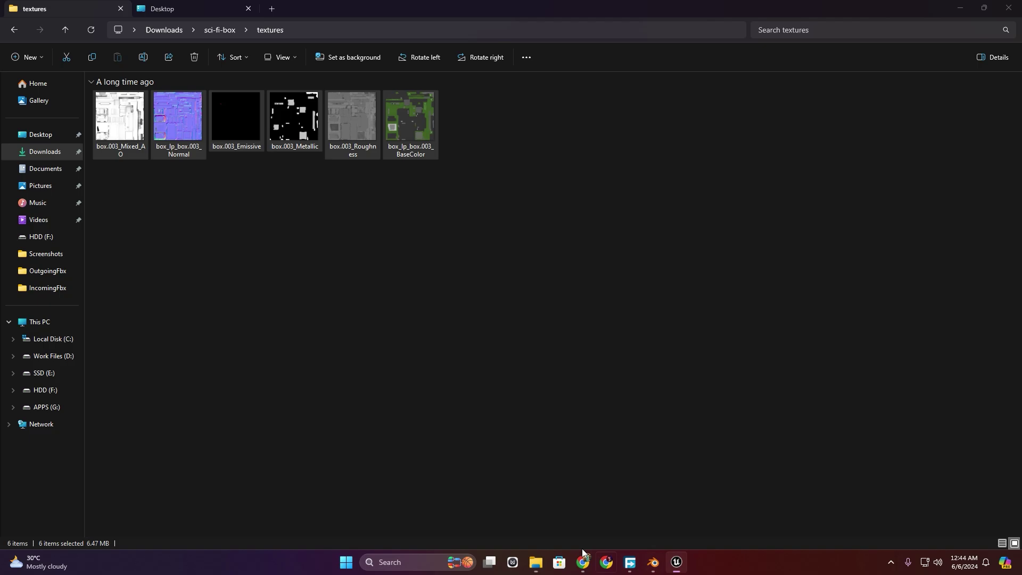
# Drag the six textures into Unreal's BOX folder, importing Normal as a normal map.
pyautogui.click(676, 563)
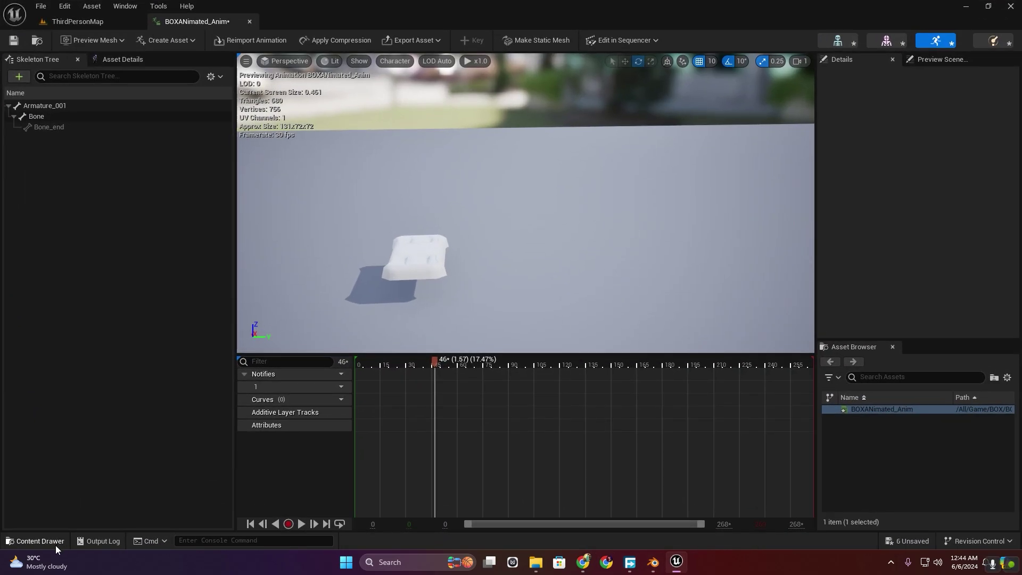
pyautogui.click(55, 541)
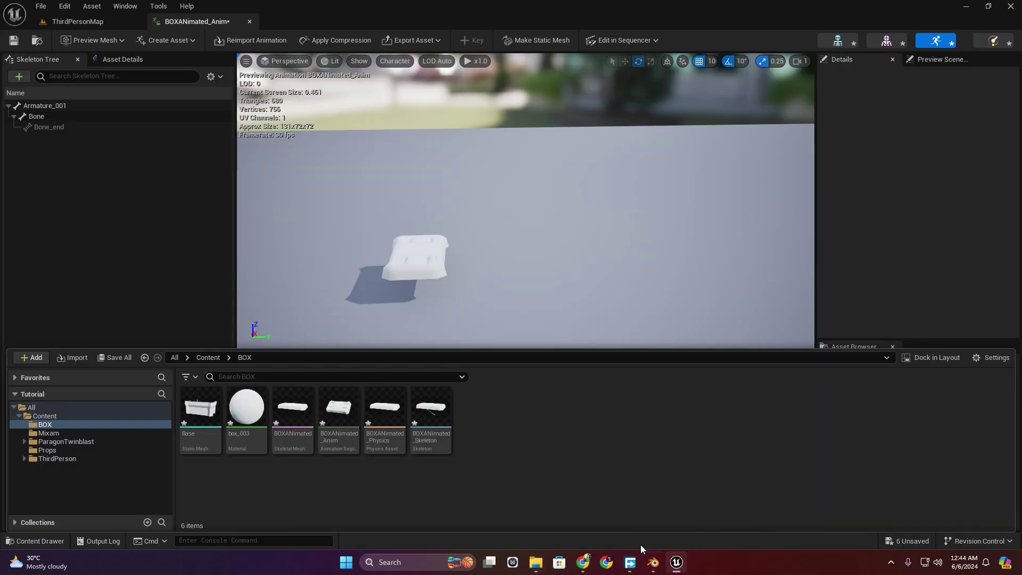
pyautogui.moveTo(641, 544); pyautogui.dragTo(532, 453)
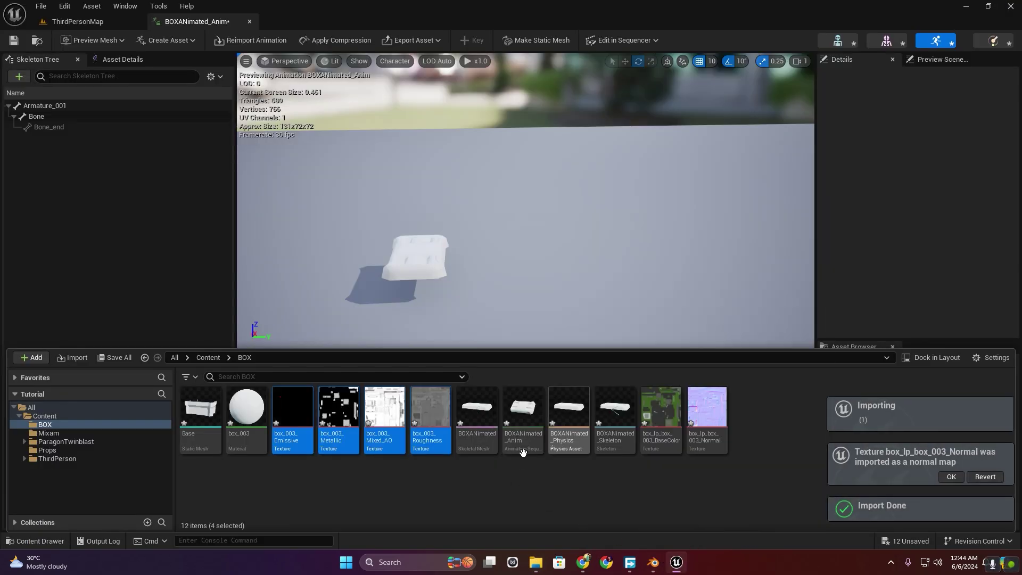
# In box_003, add the six textures as Texture Samples and delete the Param colour node.
pyautogui.doubleClick(251, 411)
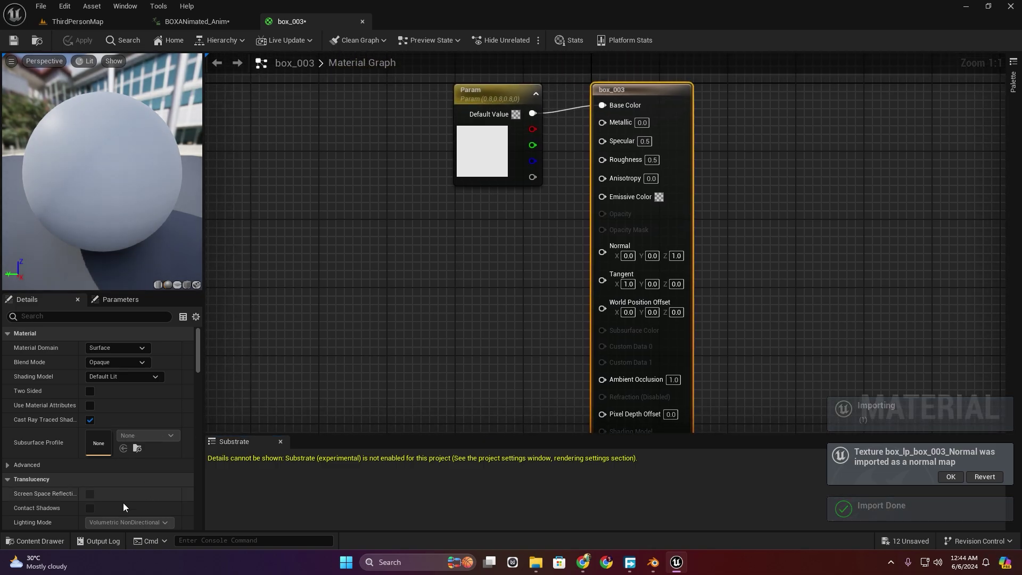
pyautogui.click(37, 541)
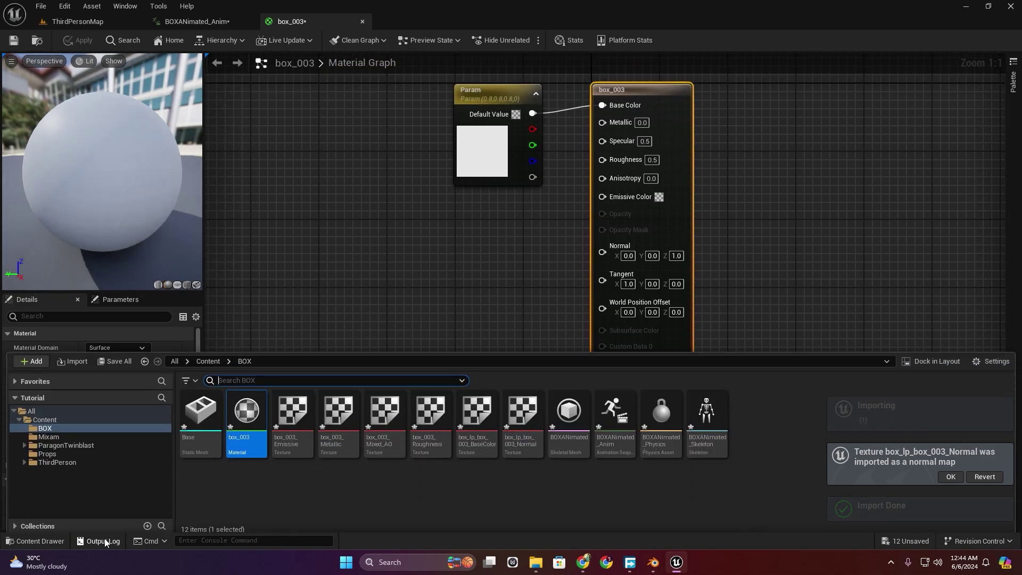
pyautogui.click(522, 407)
pyautogui.keyDown('shift'); pyautogui.click(292, 407); pyautogui.keyUp('shift')
pyautogui.moveTo(340, 415); pyautogui.dragTo(346, 290)
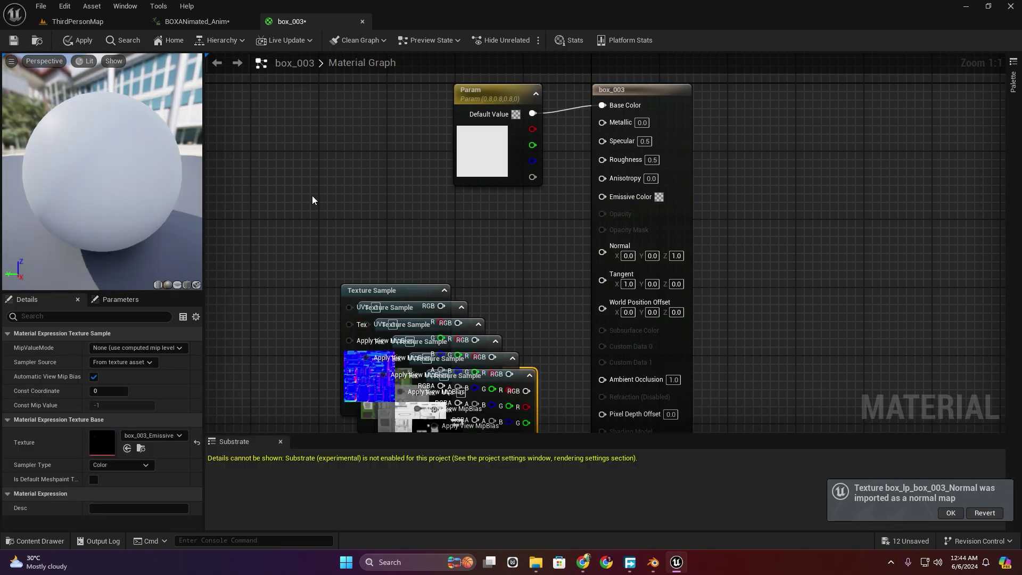
pyautogui.click(495, 101)
pyautogui.press('Delete')
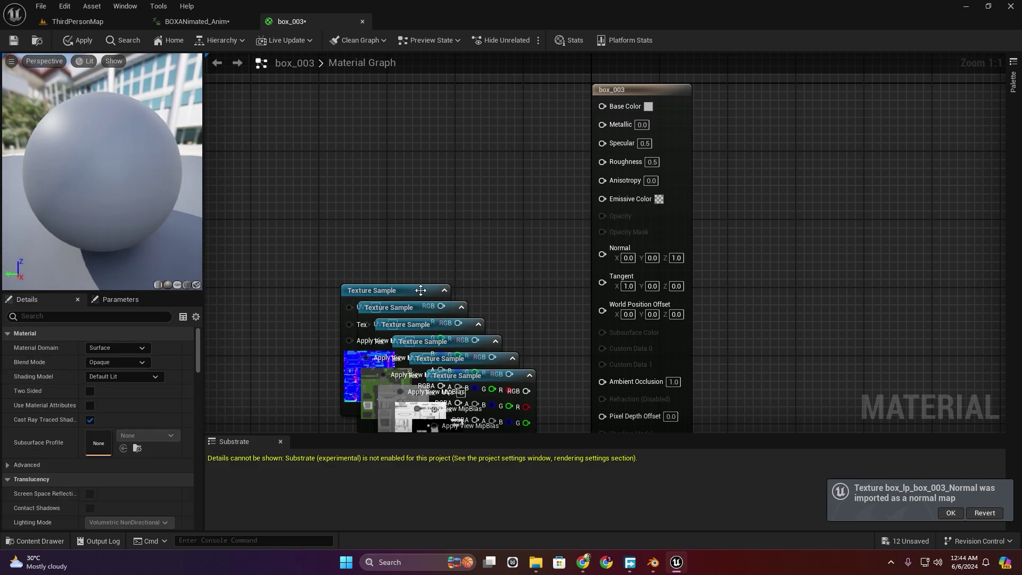
# Wire the textures into Base Color, Normal and Roughness.
pyautogui.moveTo(420, 291)
pyautogui.mouseDown()
pyautogui.moveTo(534, 227)
pyautogui.moveTo(602, 248)
pyautogui.mouseUp()
pyautogui.moveTo(405, 309)
pyautogui.mouseDown()
pyautogui.moveTo(271, 115)
pyautogui.moveTo(603, 106)
pyautogui.mouseUp()
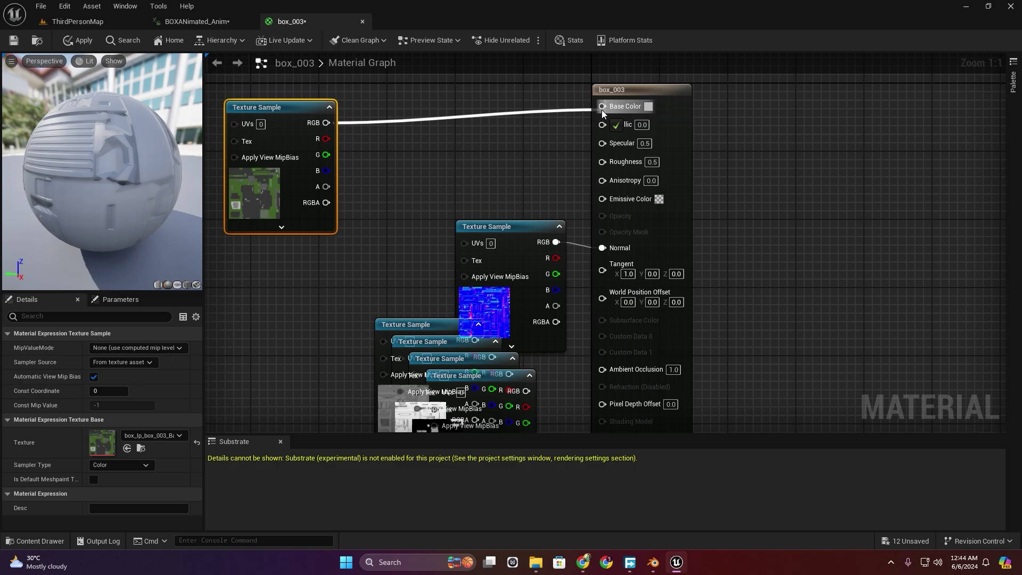
pyautogui.moveTo(399, 191); pyautogui.dragTo(468, 221, button='right')
pyautogui.moveTo(433, 287); pyautogui.dragTo(407, 246, button='right')
pyautogui.moveTo(453, 315); pyautogui.dragTo(440, 124)
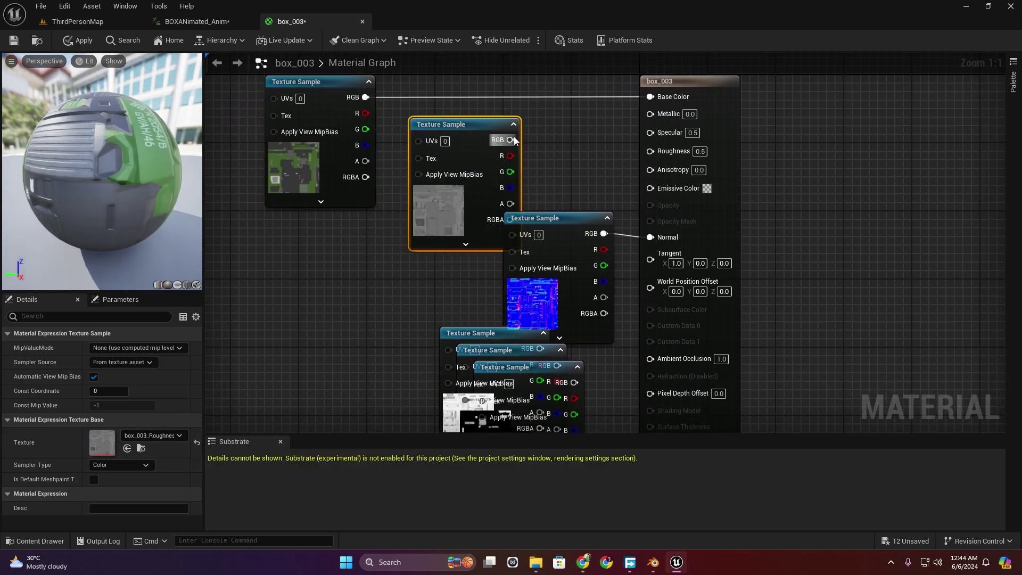
pyautogui.moveTo(510, 140); pyautogui.dragTo(650, 151)
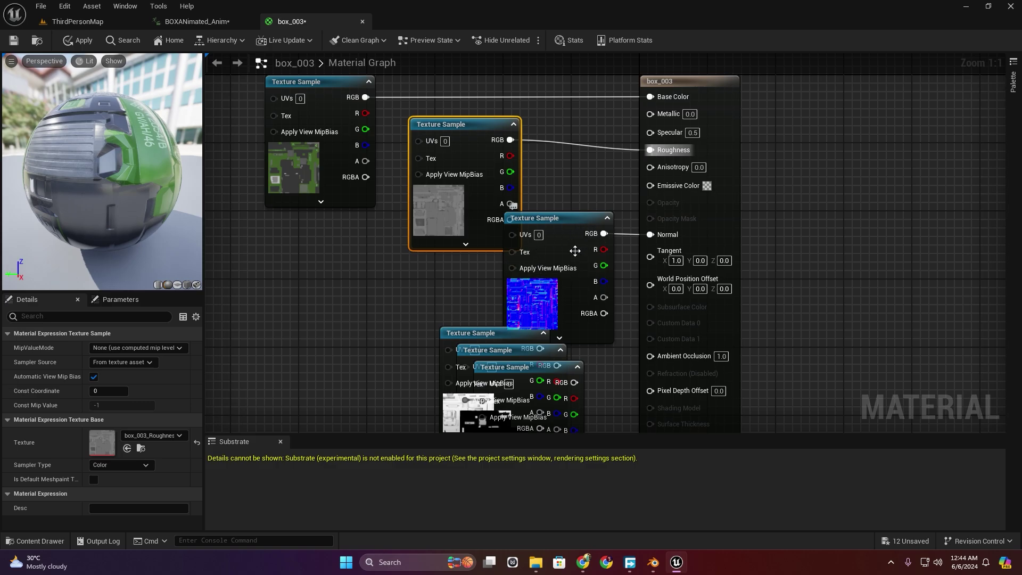
# Wire the AO, metallic and emissive textures into Ambient Occlusion, Metallic and Emissive Color.
pyautogui.moveTo(471, 333); pyautogui.dragTo(303, 251)
pyautogui.moveTo(375, 268)
pyautogui.mouseDown()
pyautogui.moveTo(670, 384)
pyautogui.moveTo(650, 356)
pyautogui.mouseUp()
pyautogui.moveTo(516, 355)
pyautogui.mouseDown()
pyautogui.moveTo(443, 274)
pyautogui.moveTo(650, 114)
pyautogui.mouseUp()
pyautogui.moveTo(618, 332); pyautogui.dragTo(601, 265, button='right')
pyautogui.moveTo(556, 314)
pyautogui.mouseDown()
pyautogui.moveTo(631, 225)
pyautogui.moveTo(634, 114)
pyautogui.mouseUp()
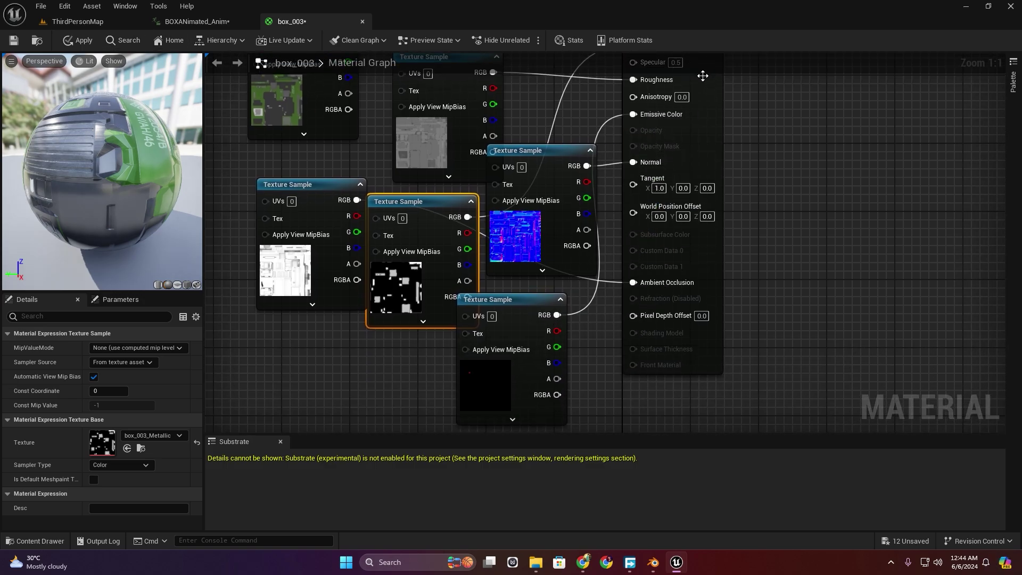
# Make box_003 two-sided, apply the change and save all assets.
pyautogui.moveTo(702, 76); pyautogui.dragTo(684, 165, button='right')
pyautogui.click(683, 114)
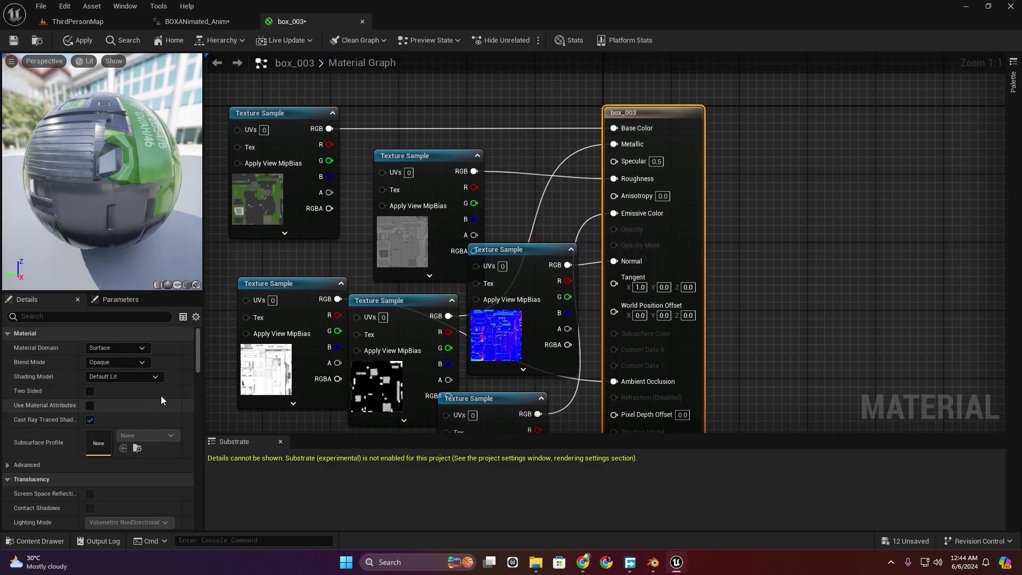
pyautogui.click(90, 392)
pyautogui.click(86, 42)
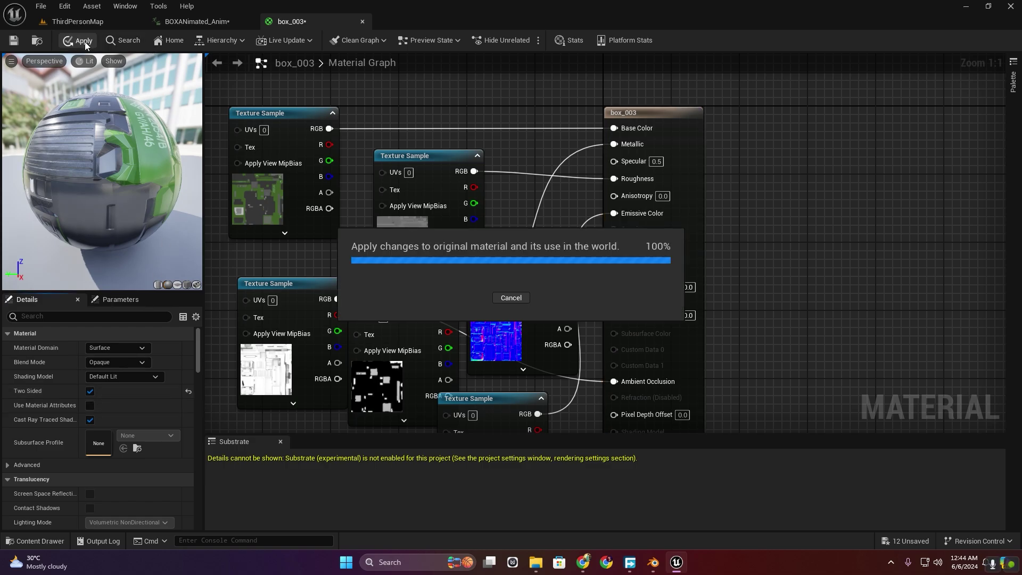
pyautogui.click(40, 6)
pyautogui.click(71, 68)
# Close the box_003 material editor and open the BOX folder in the Content Drawer.
pyautogui.click(362, 21)
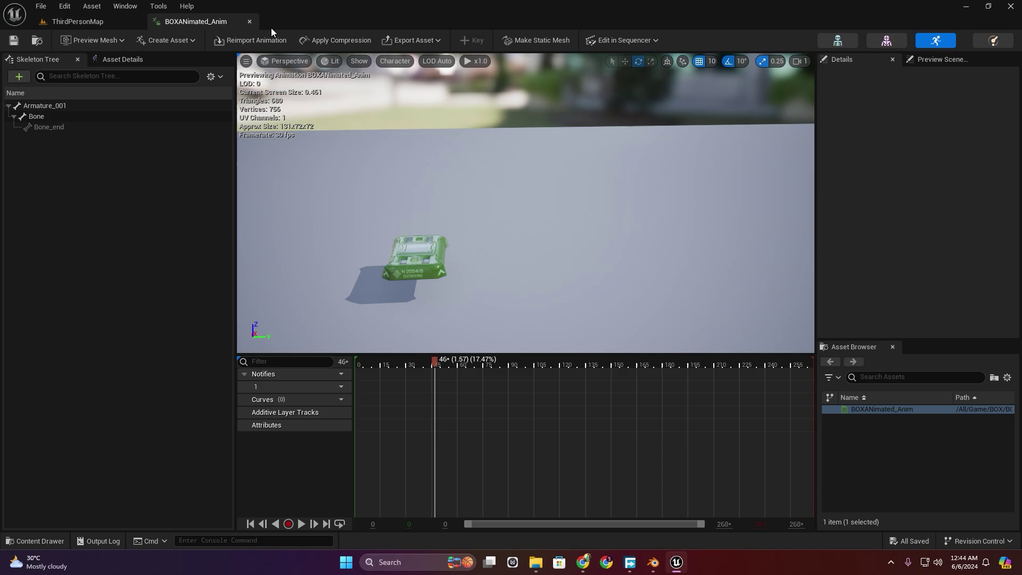
pyautogui.click(37, 541)
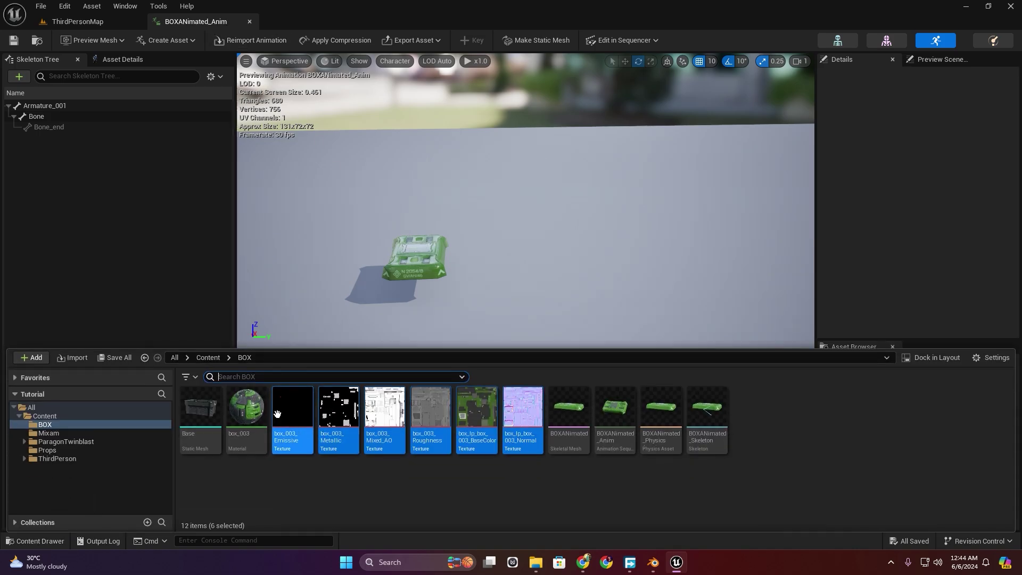
pyautogui.click(532, 495)
pyautogui.click(248, 358)
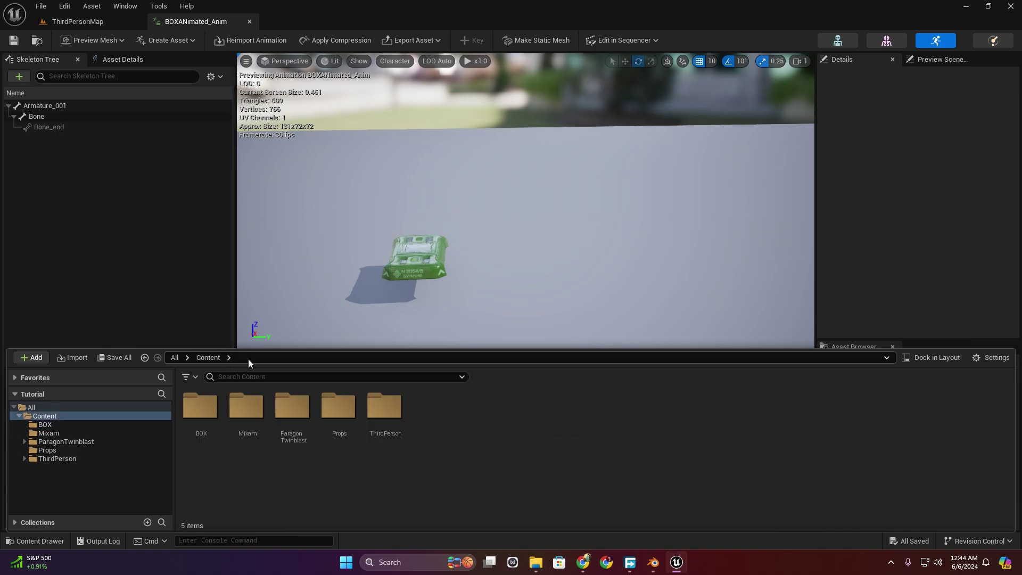
pyautogui.click(150, 237)
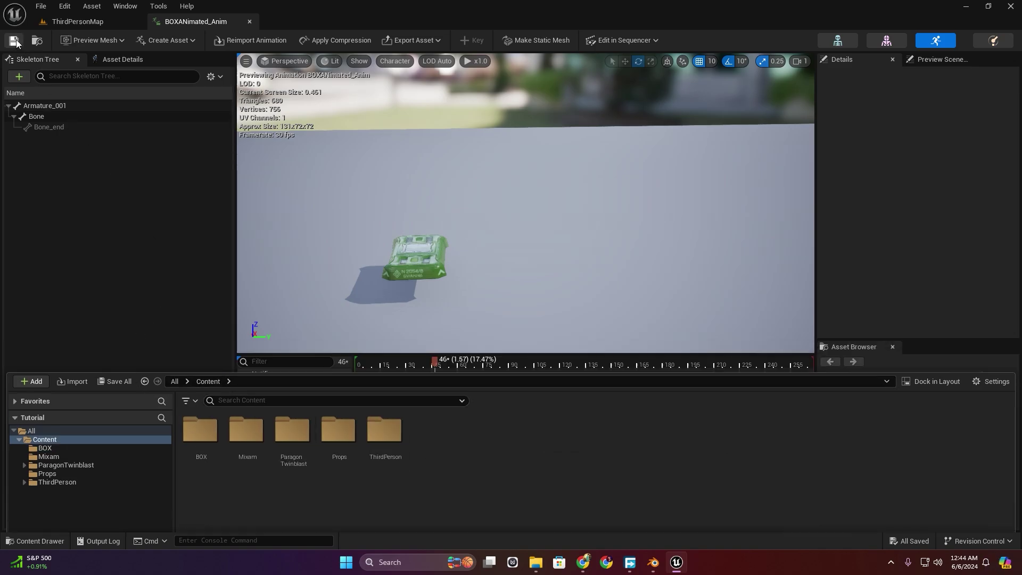
pyautogui.click(64, 542)
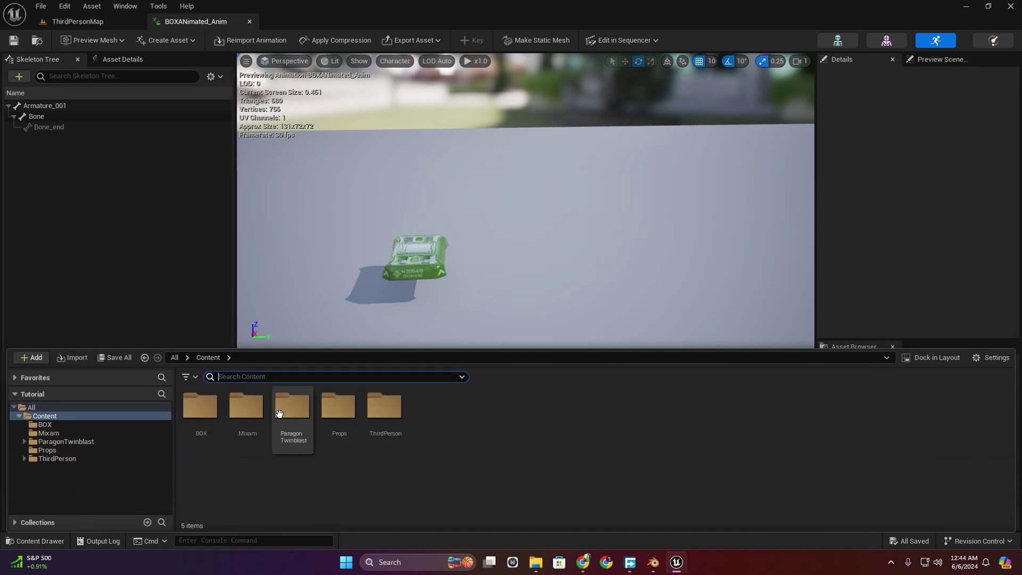
pyautogui.click(186, 427)
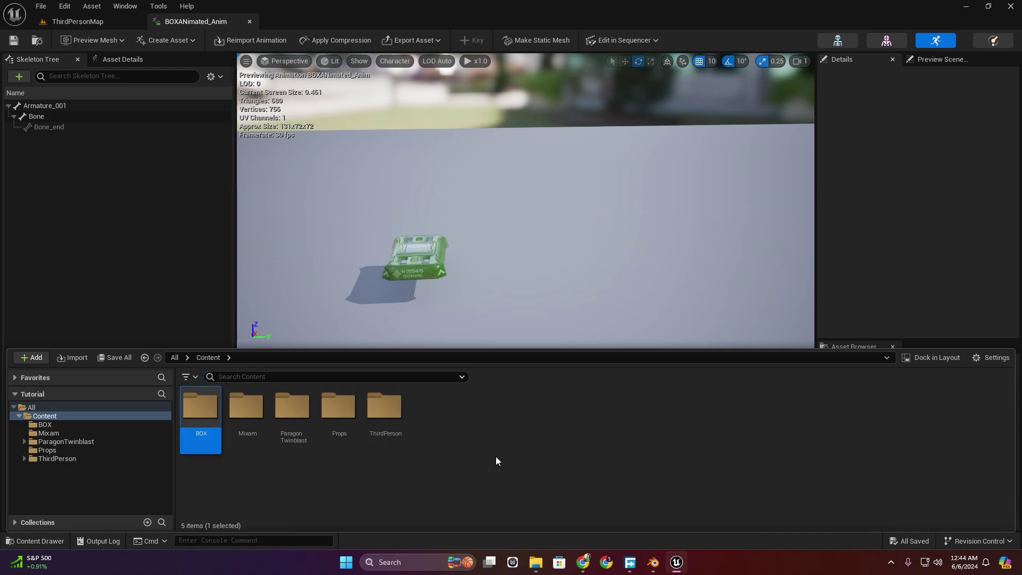
pyautogui.press('Return')
# Create a new Blueprint Class in the BOX folder named BOX.
pyautogui.rightClick(470, 498)
pyautogui.click(538, 180)
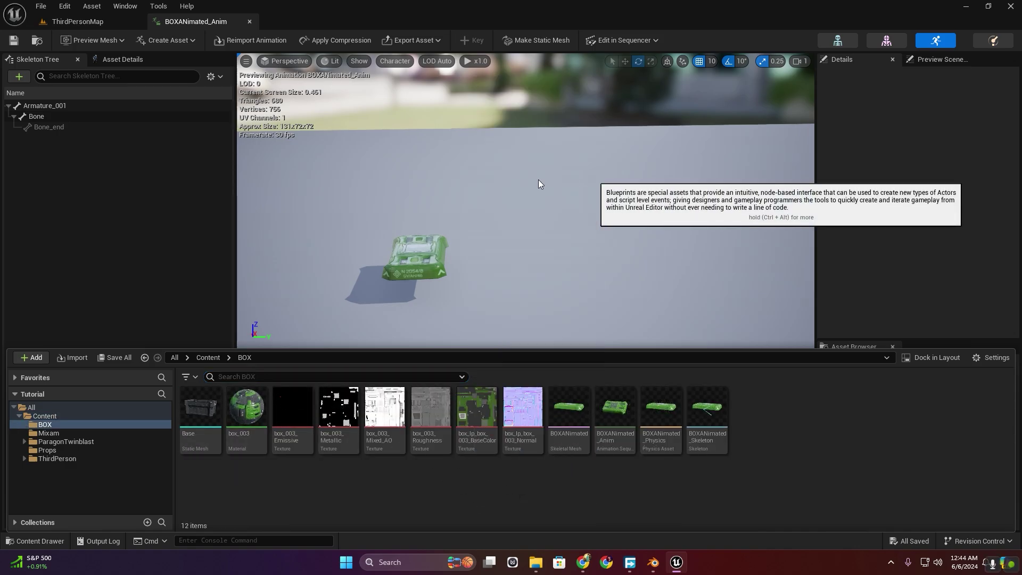
pyautogui.click(413, 205)
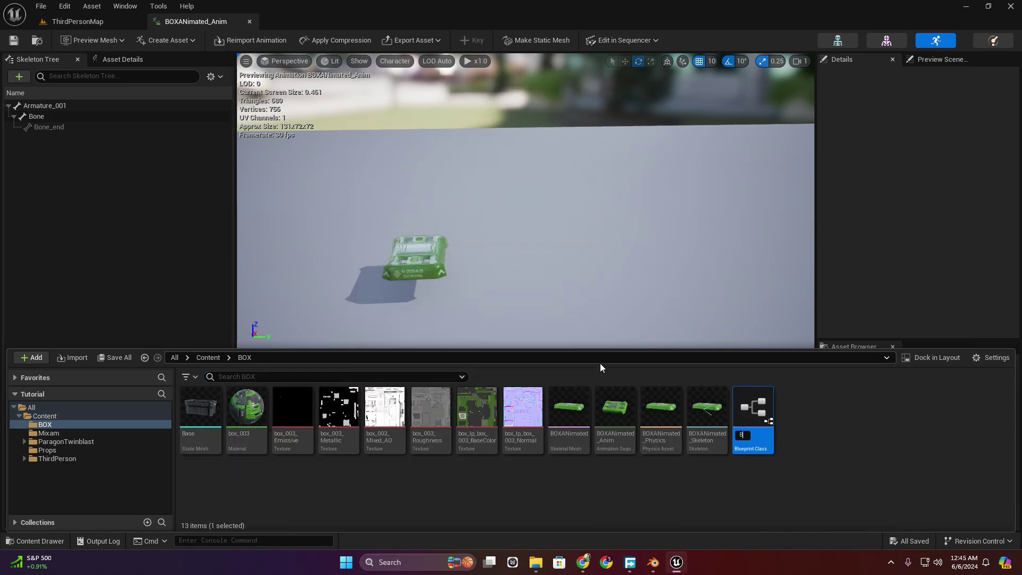
pyautogui.write('BOX')
pyautogui.press('Return')
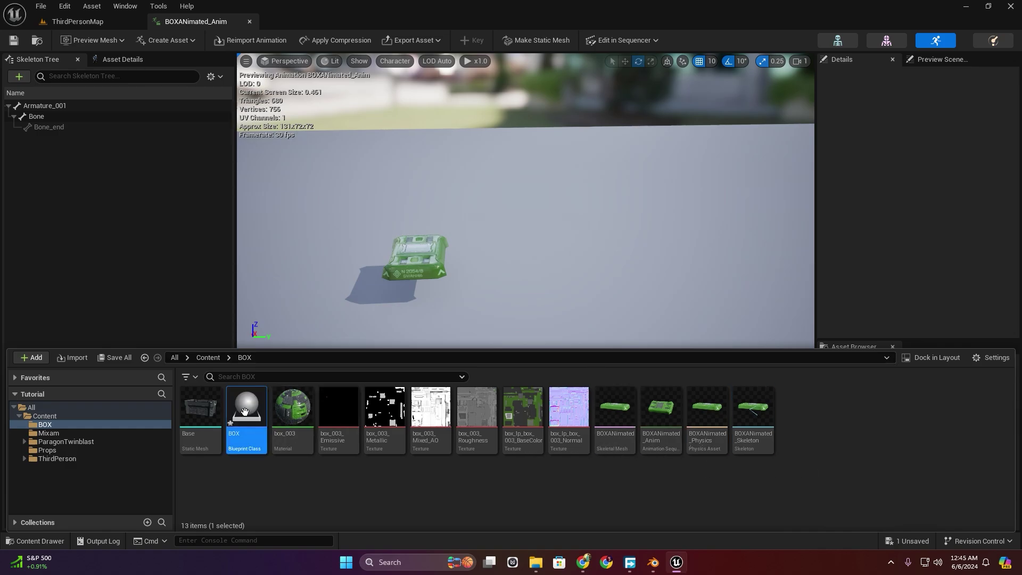
# Add the Base mesh and BOXANimated lid as components of BOX, then compile.
pyautogui.doubleClick(245, 410)
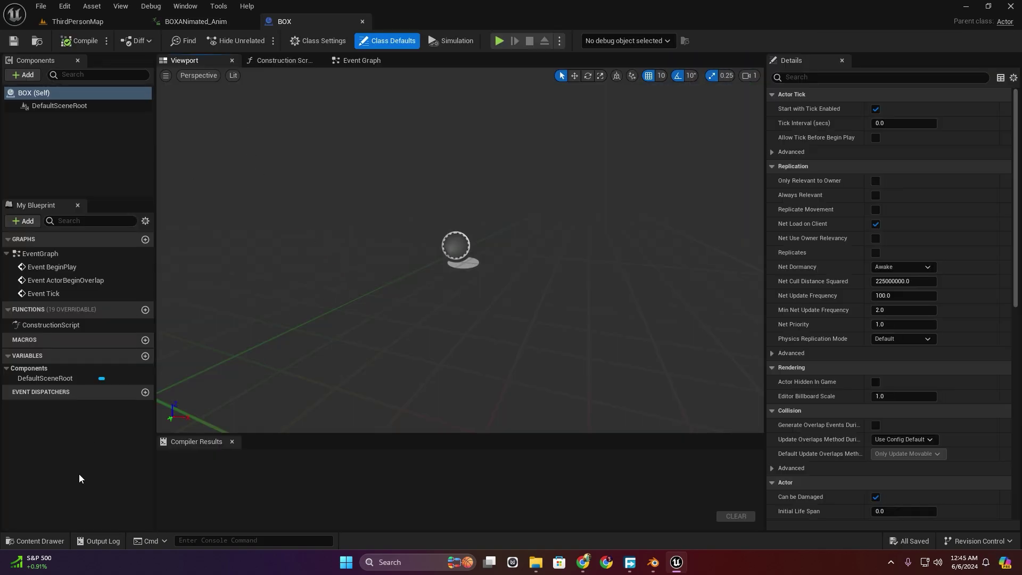
pyautogui.click(38, 541)
pyautogui.moveTo(200, 410); pyautogui.dragTo(91, 119)
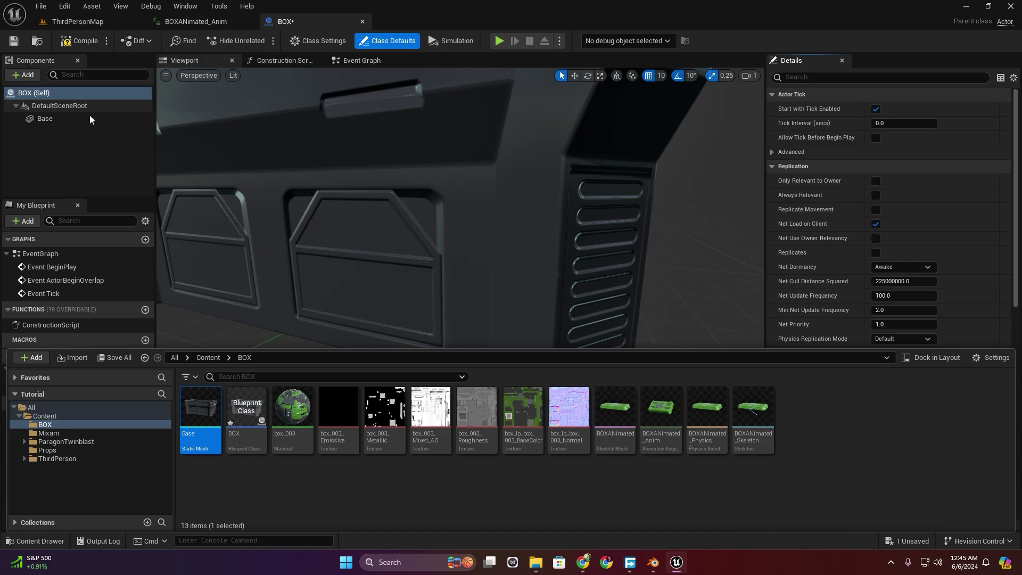
pyautogui.scroll(-5, 349, 308)
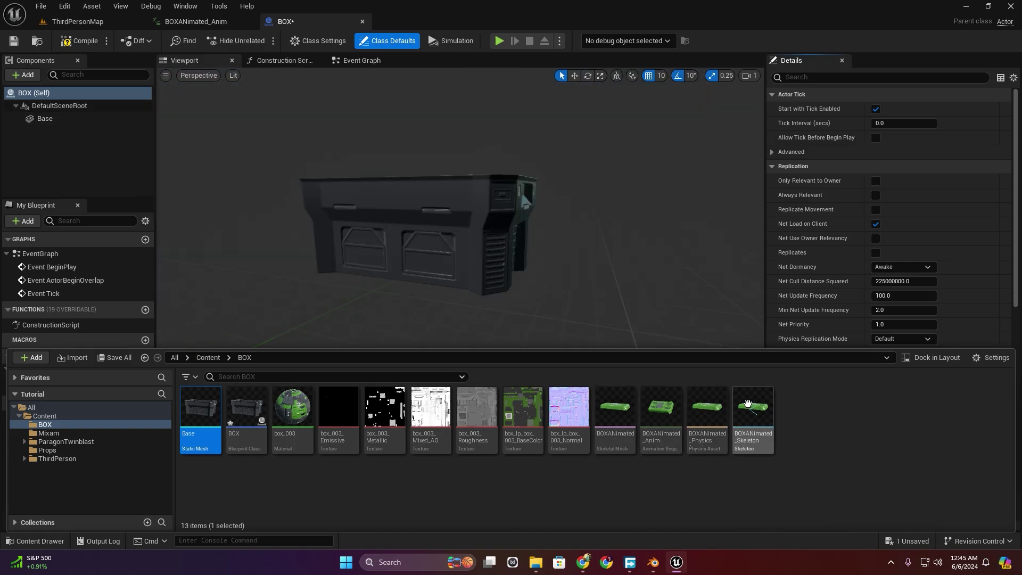
pyautogui.moveTo(614, 407); pyautogui.dragTo(67, 106)
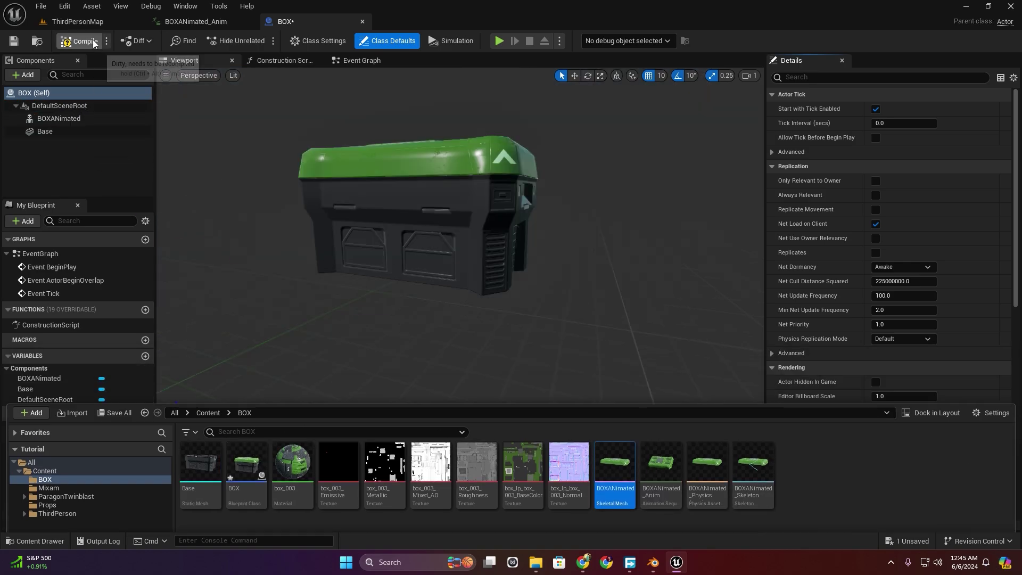
pyautogui.click(93, 43)
# Set the BOXANimated lid to Use Animation Asset with BOXANimated_Anim, then recompile.
pyautogui.click(59, 118)
pyautogui.click(933, 281)
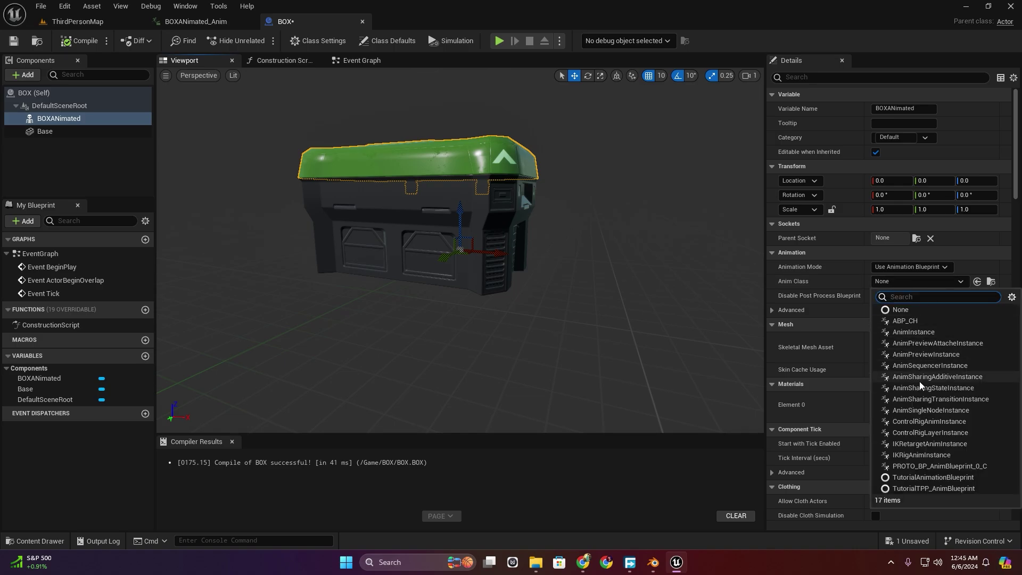
pyautogui.click(912, 267)
pyautogui.click(915, 297)
pyautogui.click(937, 283)
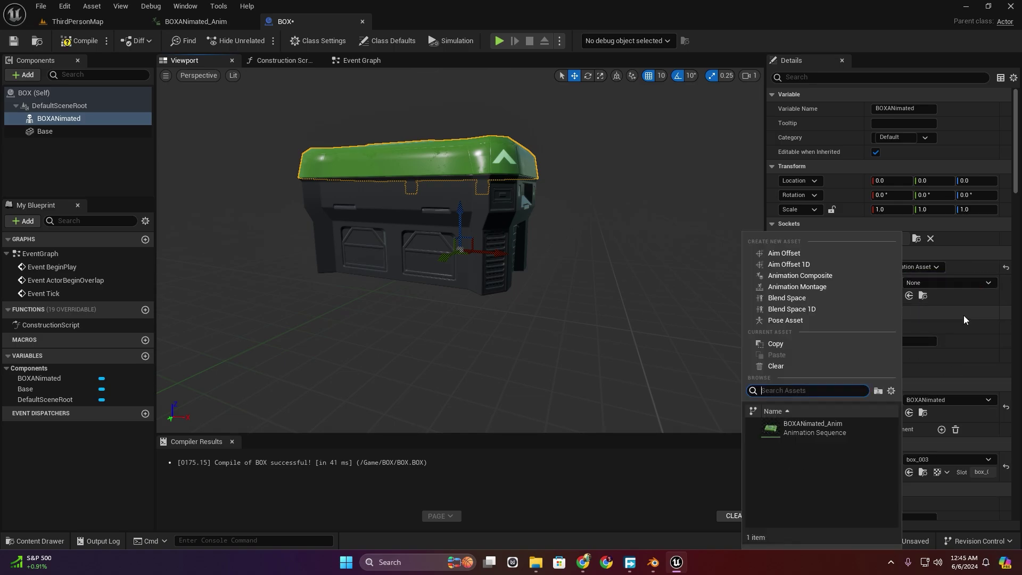
pyautogui.click(822, 429)
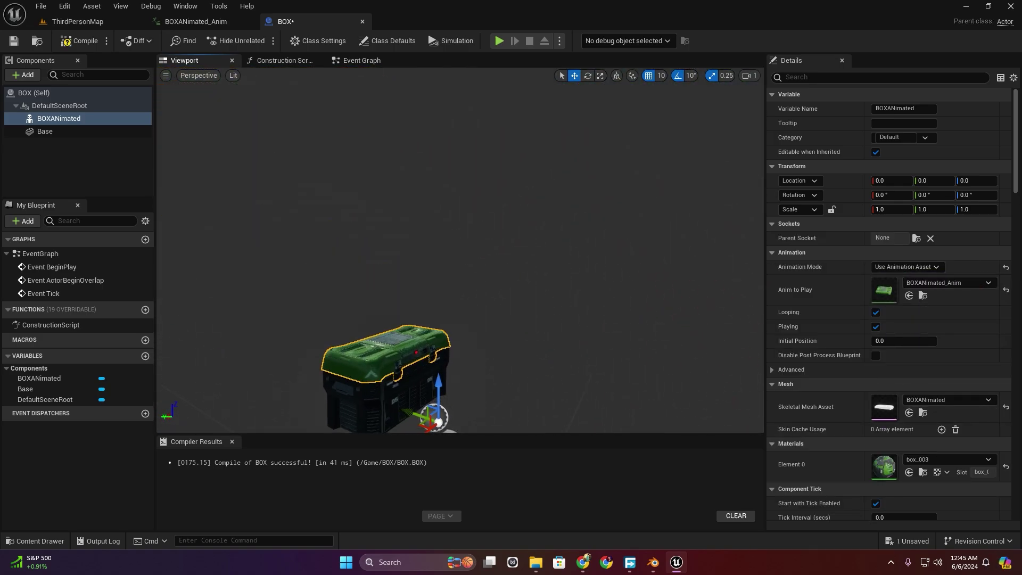
pyautogui.press('f')
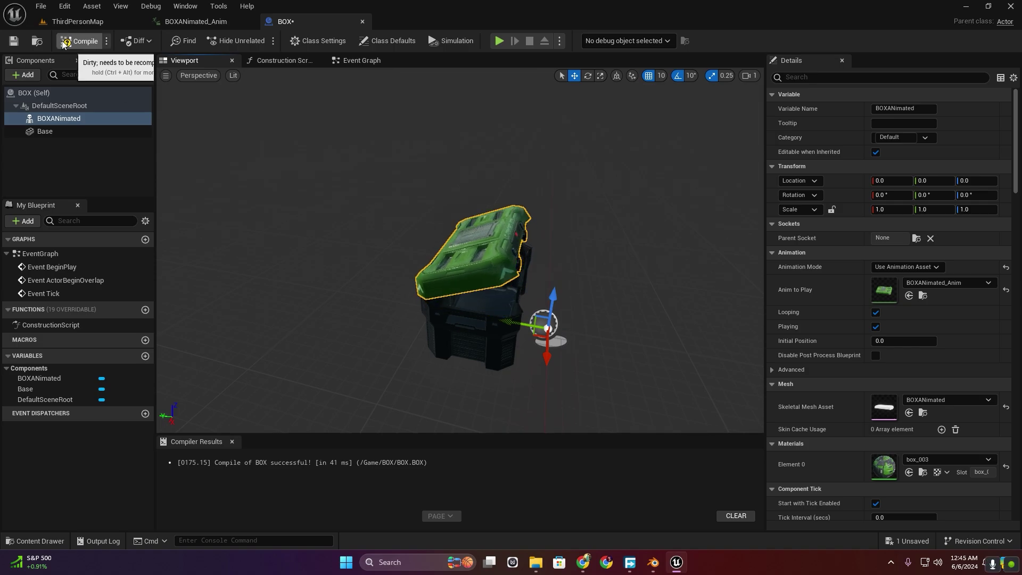
pyautogui.click(64, 43)
# Drag Opening A Lid.fbx from the Downloads window toward the editor's content drawer.
pyautogui.click(59, 540)
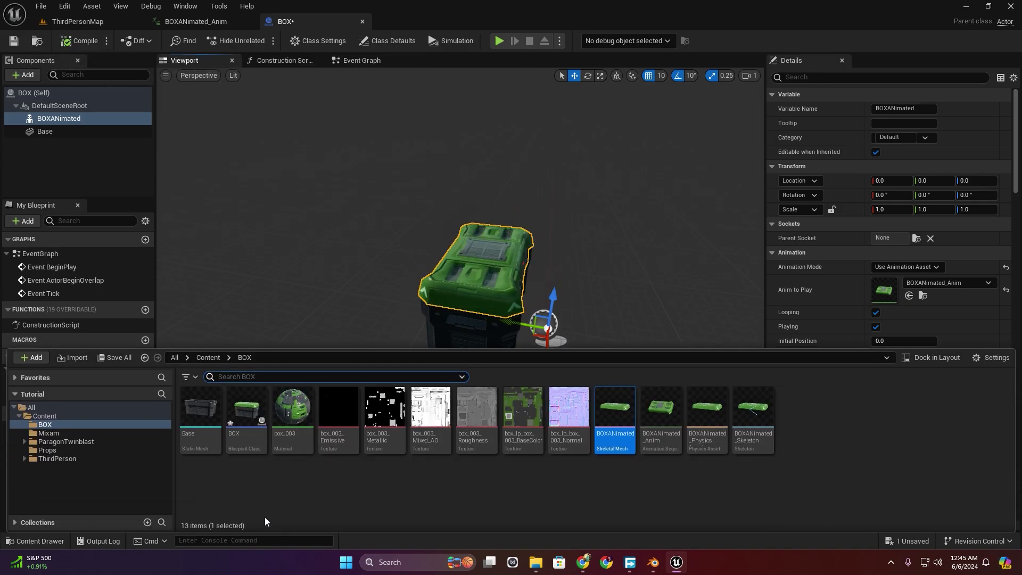
pyautogui.hotkey('alt', 'Tab')
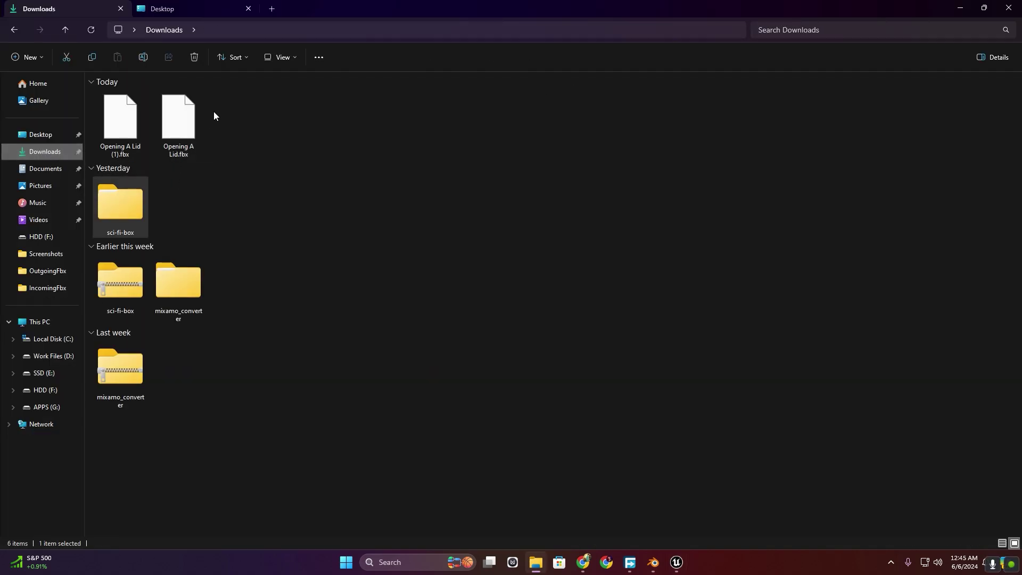
pyautogui.moveTo(182, 130); pyautogui.dragTo(754, 549)
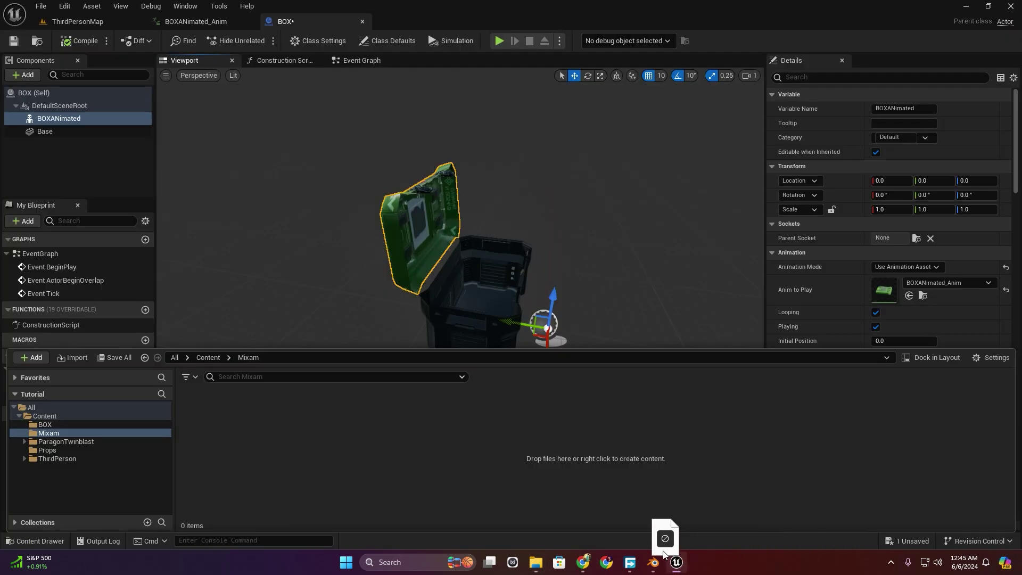
# Import Opening A Lid.fbx into the Mixam folder with Import All.
pyautogui.moveTo(754, 548); pyautogui.dragTo(489, 437)
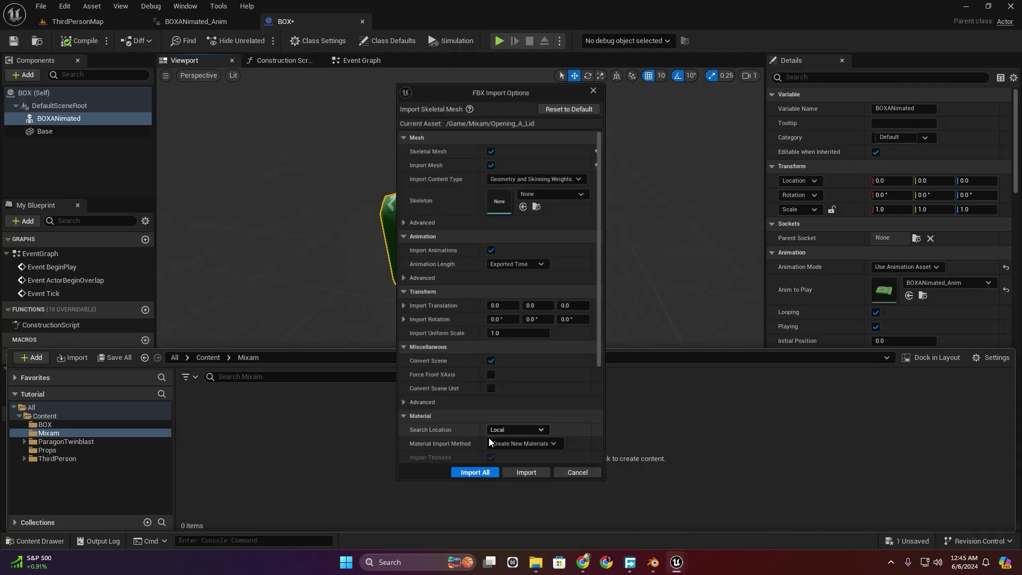
pyautogui.click(468, 481)
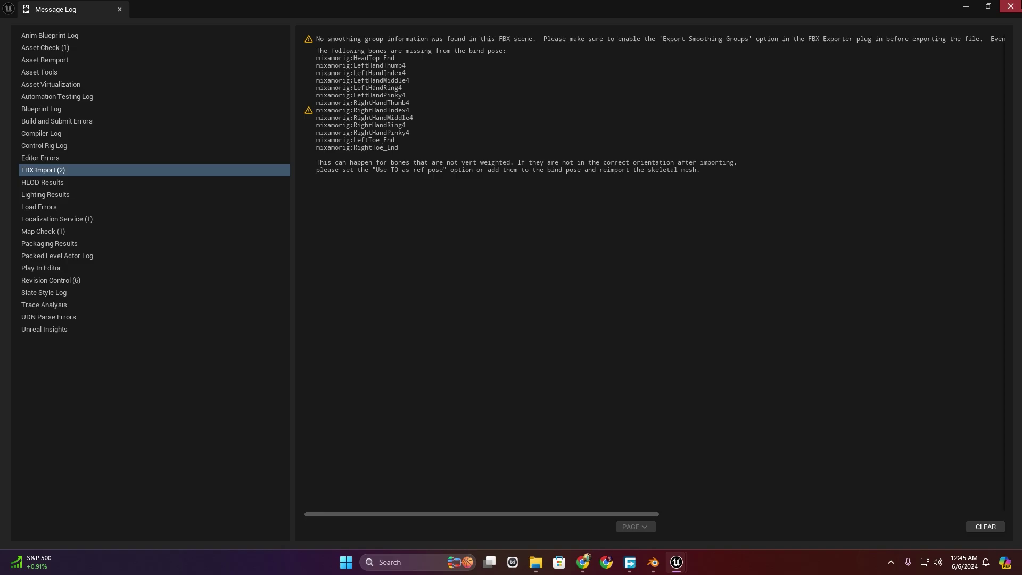
pyautogui.click(1010, 7)
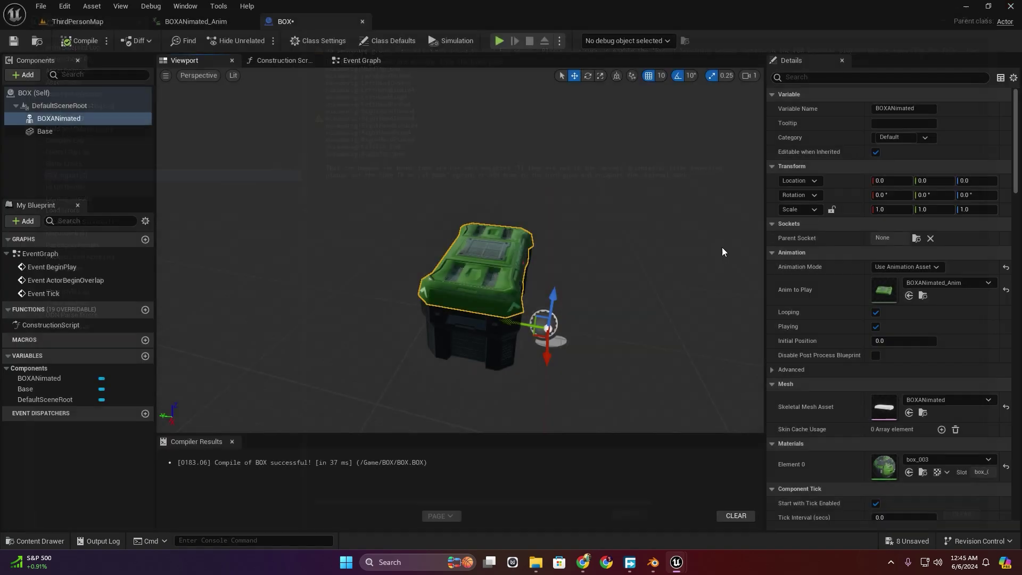
pyautogui.click(31, 541)
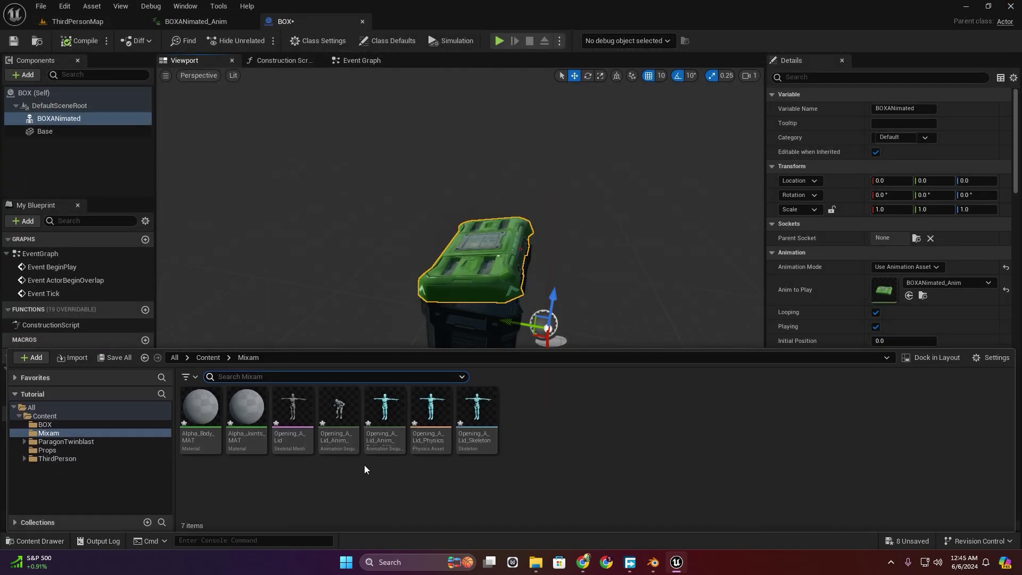
# Retarget the Opening_A_Lid_Anim mixamo_com animation to the TwinBlast character.
pyautogui.rightClick(333, 415)
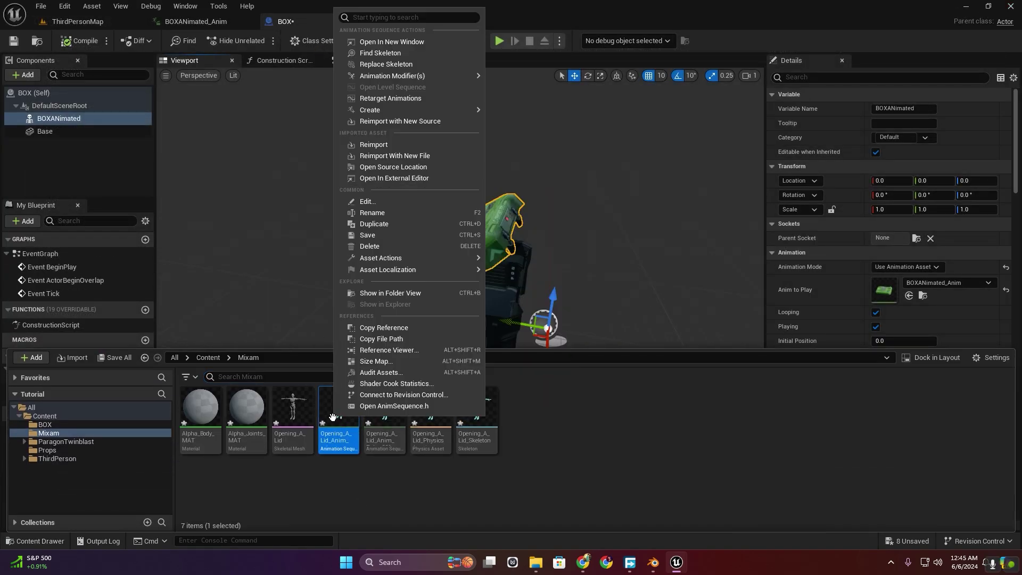
pyautogui.click(430, 97)
pyautogui.click(758, 162)
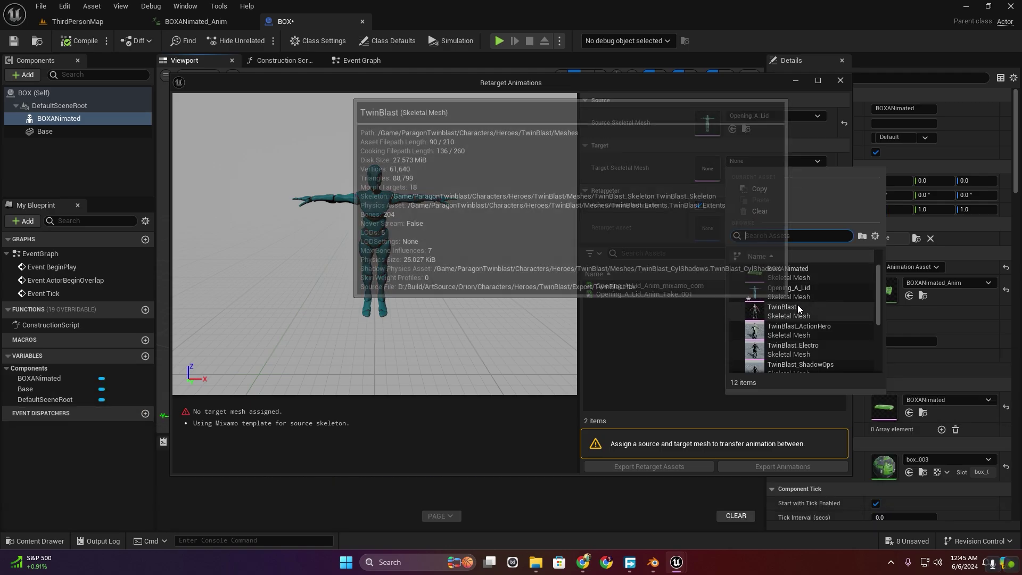
pyautogui.click(788, 311)
pyautogui.click(661, 295)
pyautogui.click(655, 286)
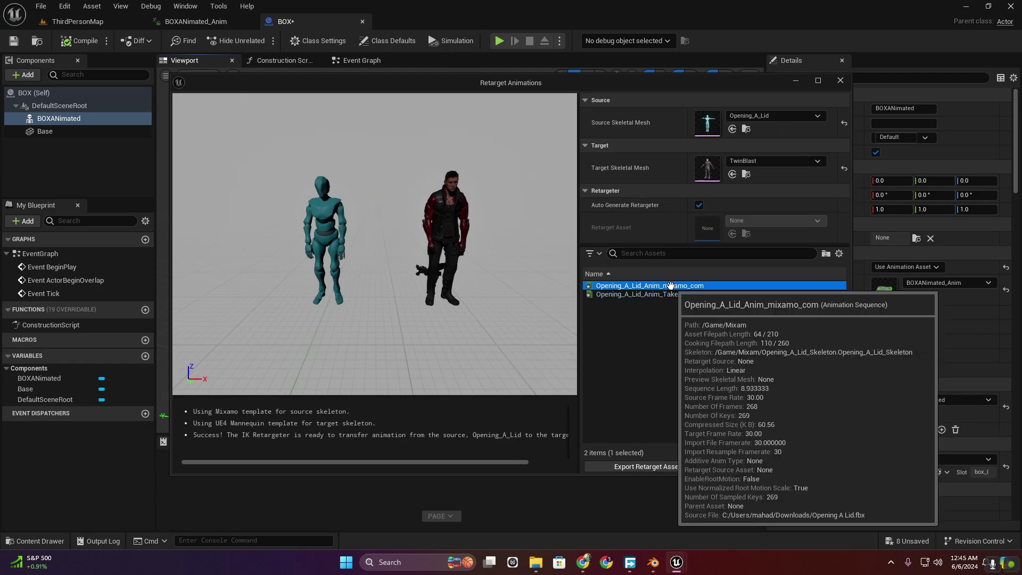
# Export the retargeted animation to ParagonTwinblast's Animation folder.
pyautogui.click(778, 465)
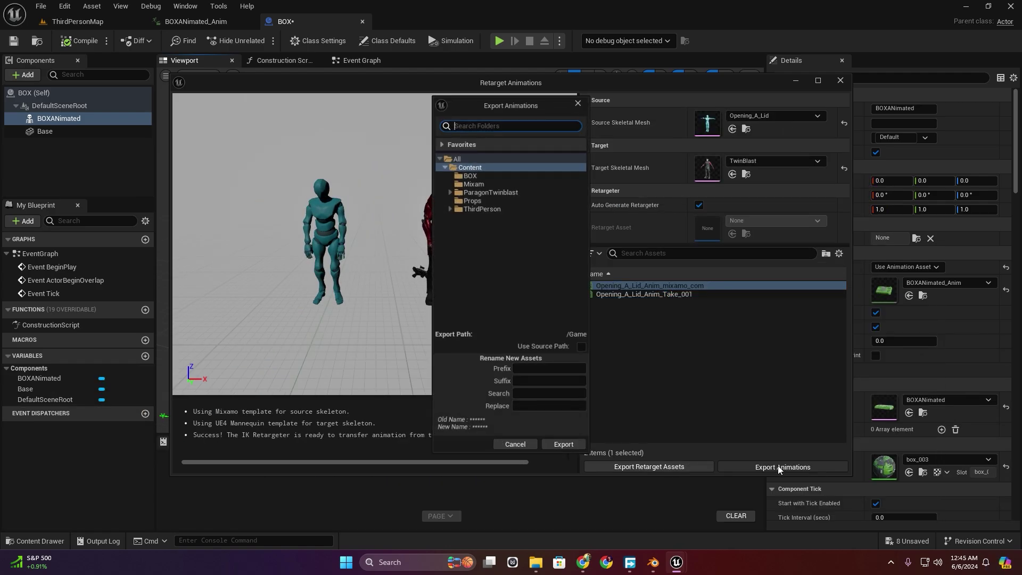
pyautogui.click(448, 190)
pyautogui.click(483, 198)
pyautogui.click(564, 449)
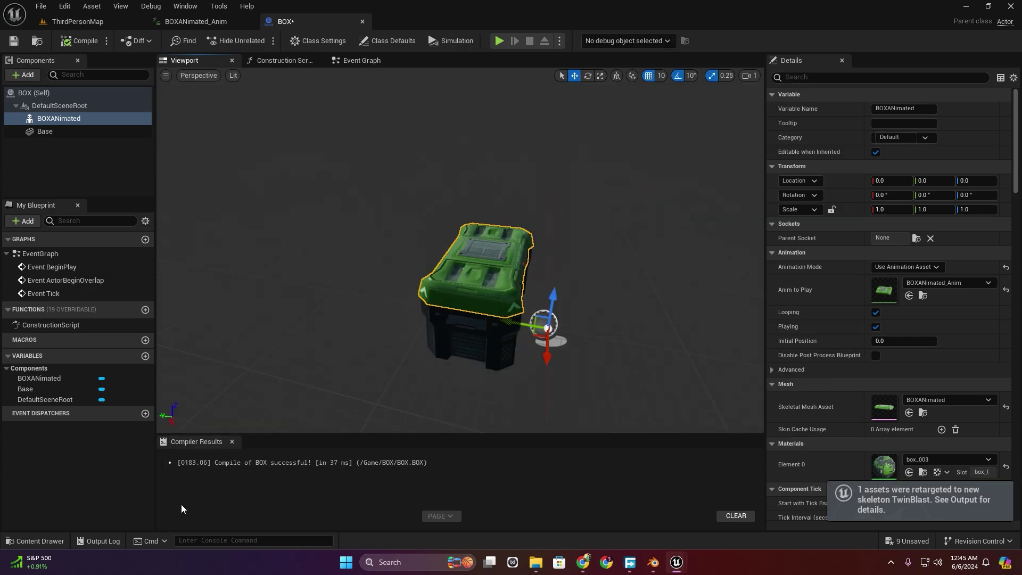
pyautogui.hotkey('ctrl', 'space')
# Inspect the old Dummy blueprint in ThirdPerson/Blueprints, then force-delete it.
pyautogui.click(26, 459)
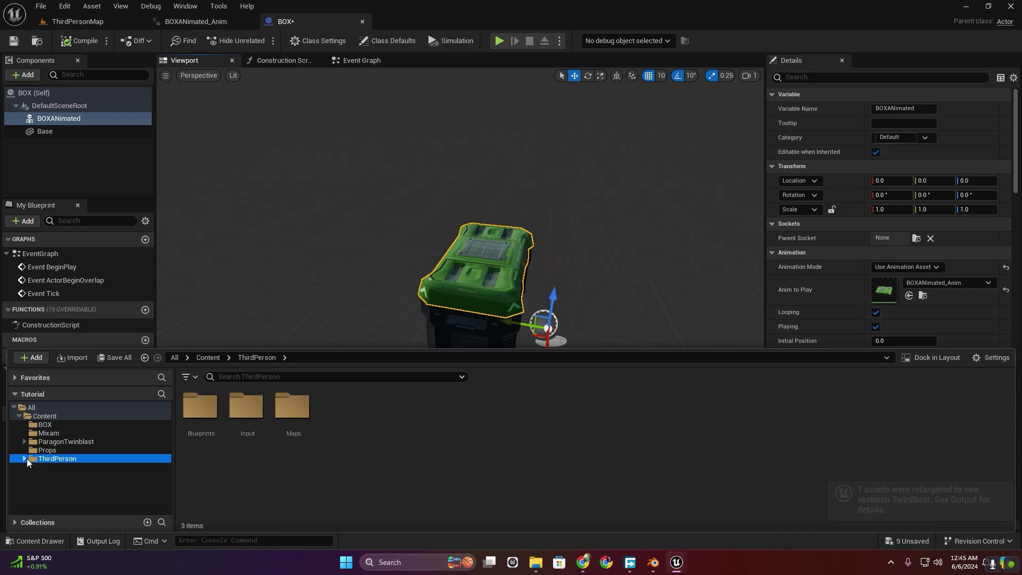
pyautogui.doubleClick(201, 420)
pyautogui.doubleClick(341, 413)
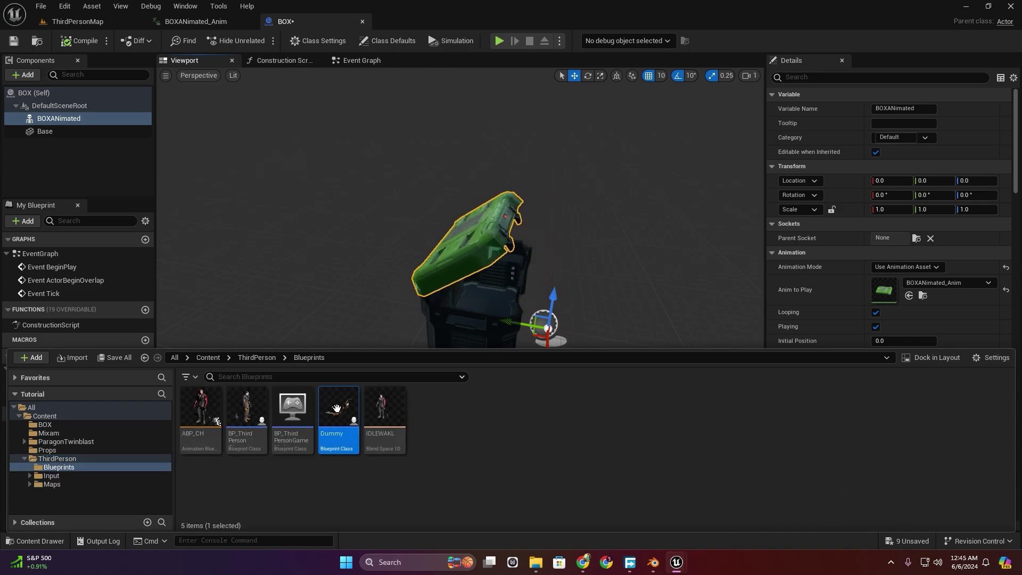
pyautogui.click(468, 60)
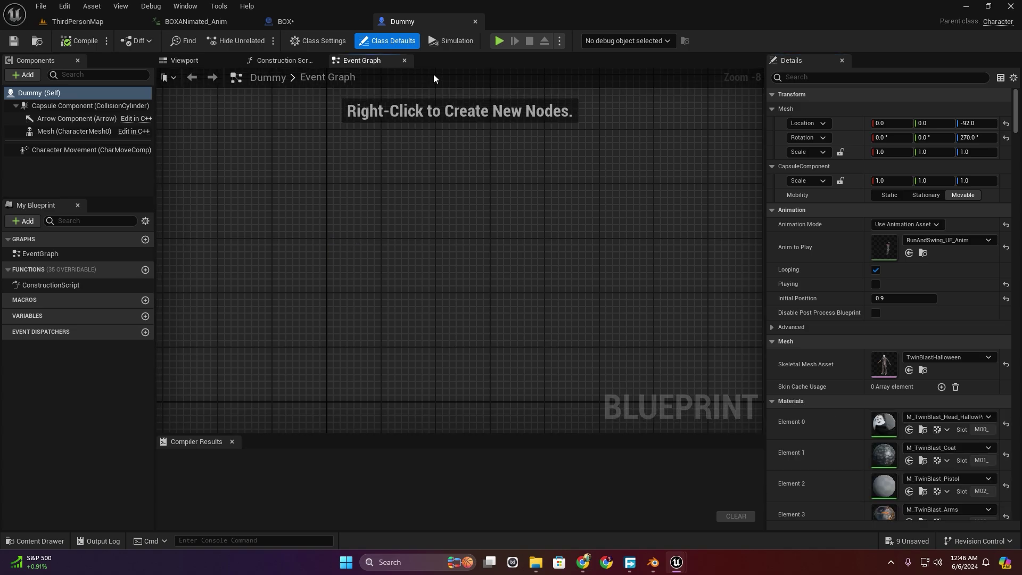
pyautogui.click(475, 21)
pyautogui.click(43, 541)
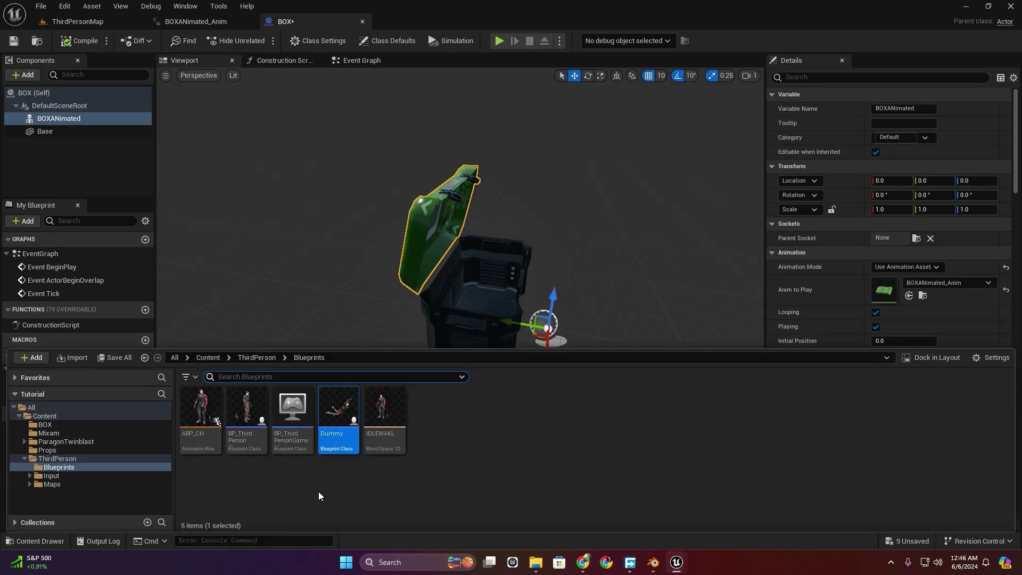
pyautogui.press('Delete')
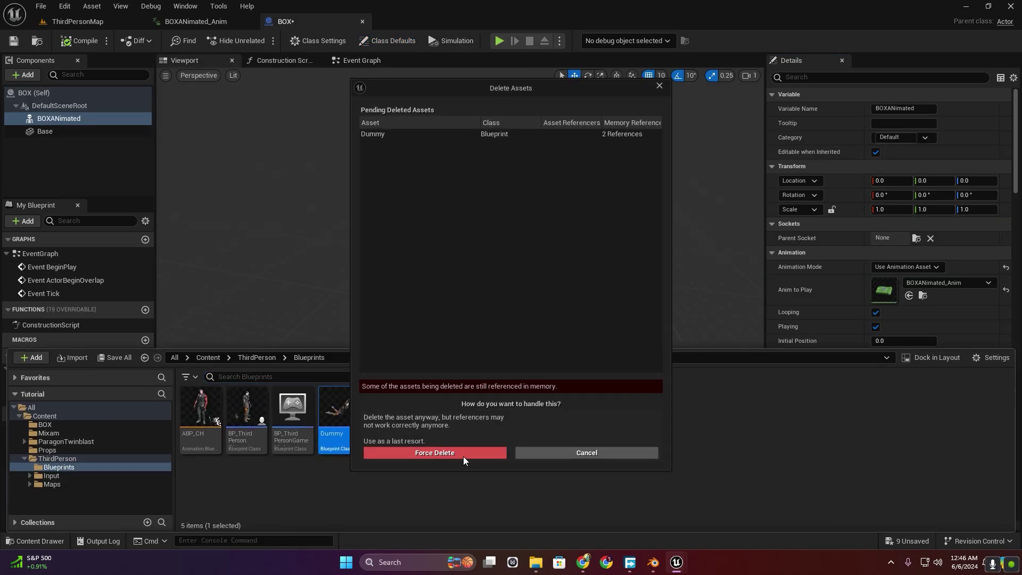
pyautogui.click(462, 453)
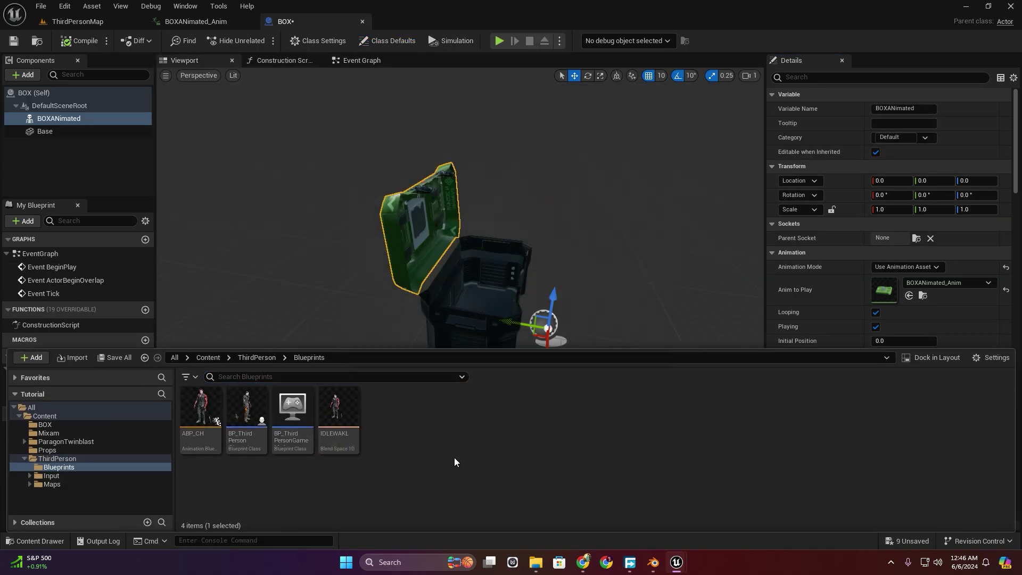
# Duplicate BP_ThirdPersonCharacter as 'Dummy' and open it for editing.
pyautogui.click(246, 415)
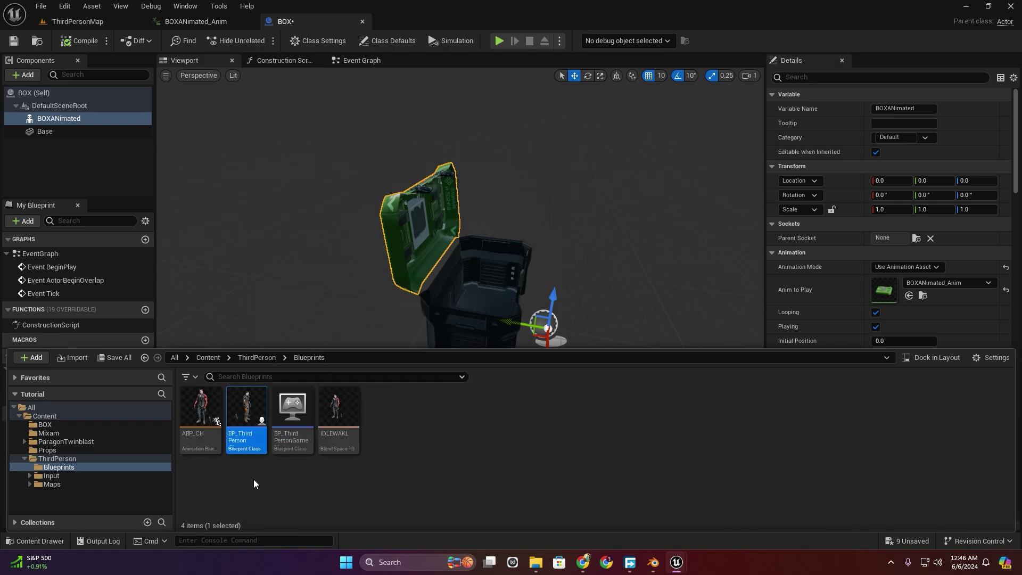
pyautogui.rightClick(253, 412)
pyautogui.click(308, 207)
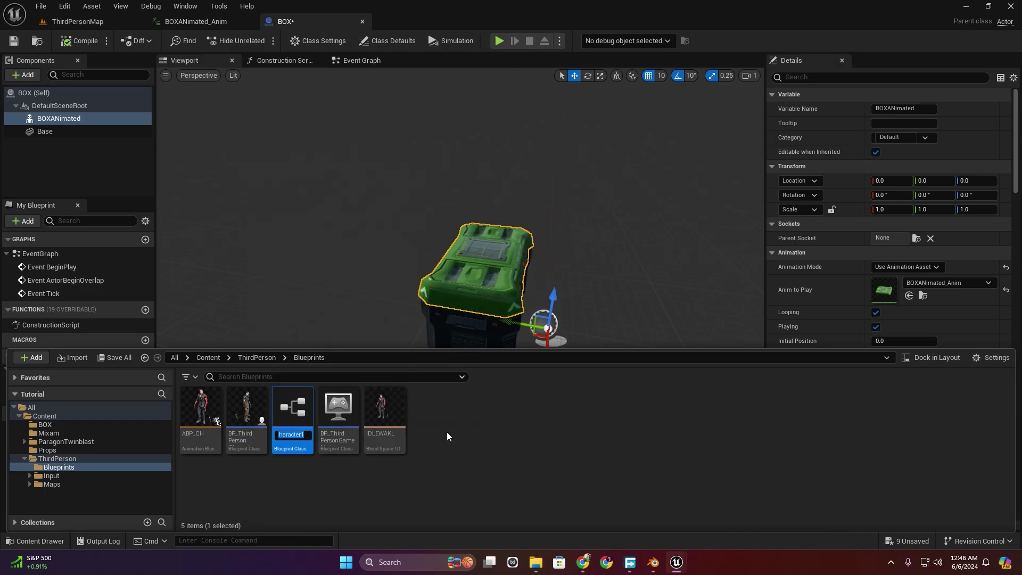
pyautogui.write('Du')
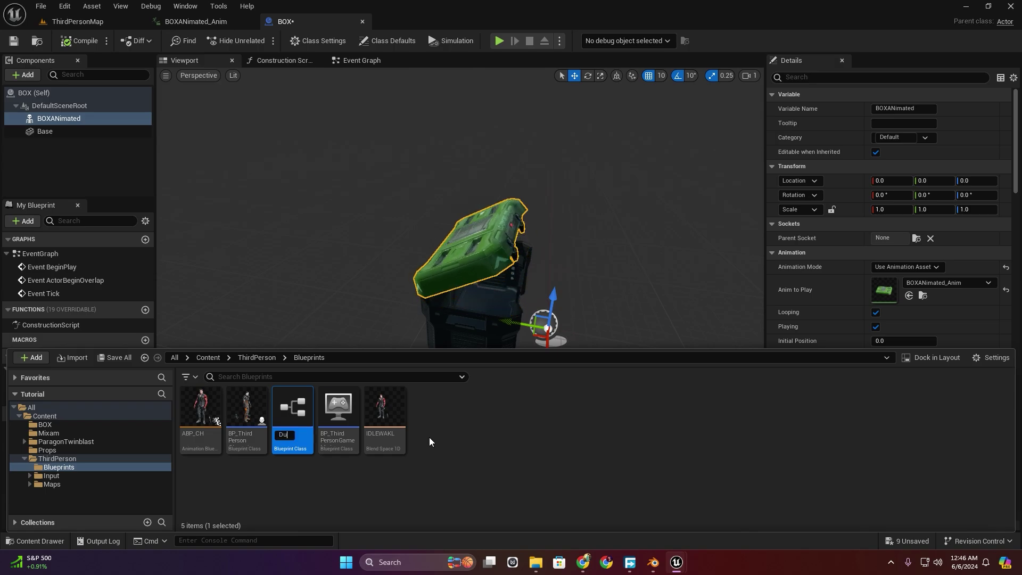
pyautogui.write('mmy')
pyautogui.press('Return')
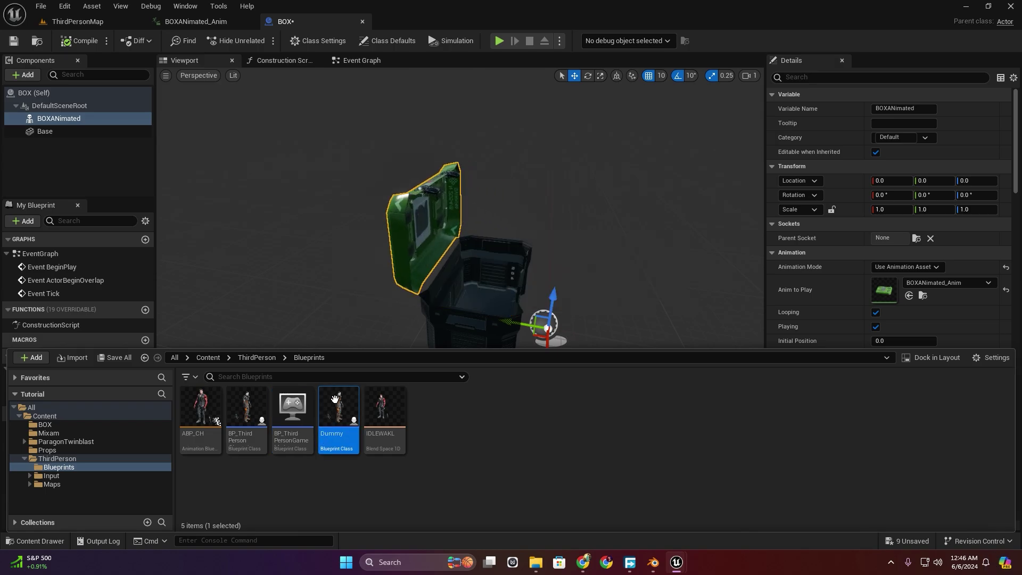
pyautogui.doubleClick(336, 407)
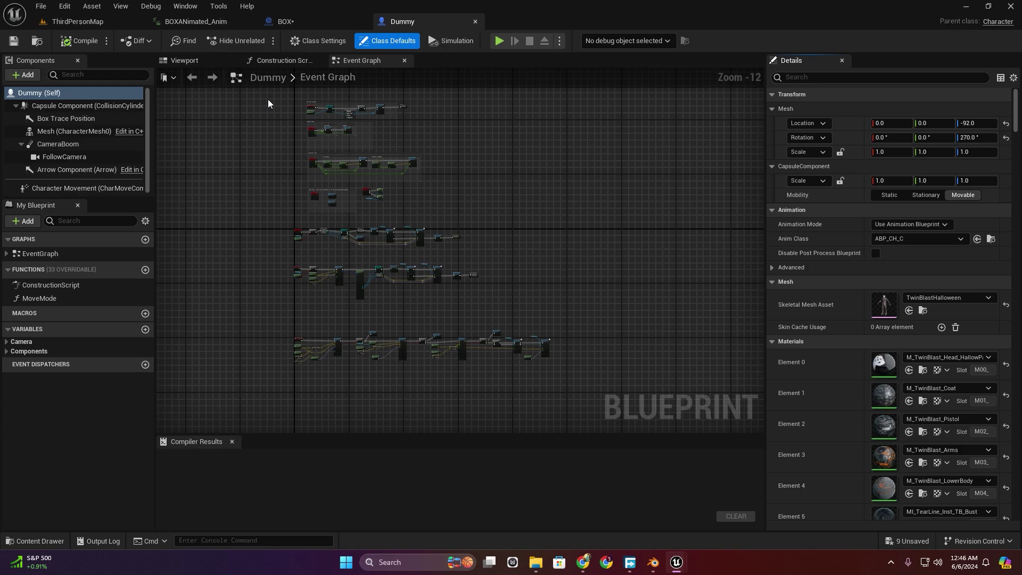
# Delete all Event Graph nodes plus the CameraBoom and FollowCamera components from Dummy.
pyautogui.moveTo(560, 363); pyautogui.dragTo(627, 385)
pyautogui.press('Delete')
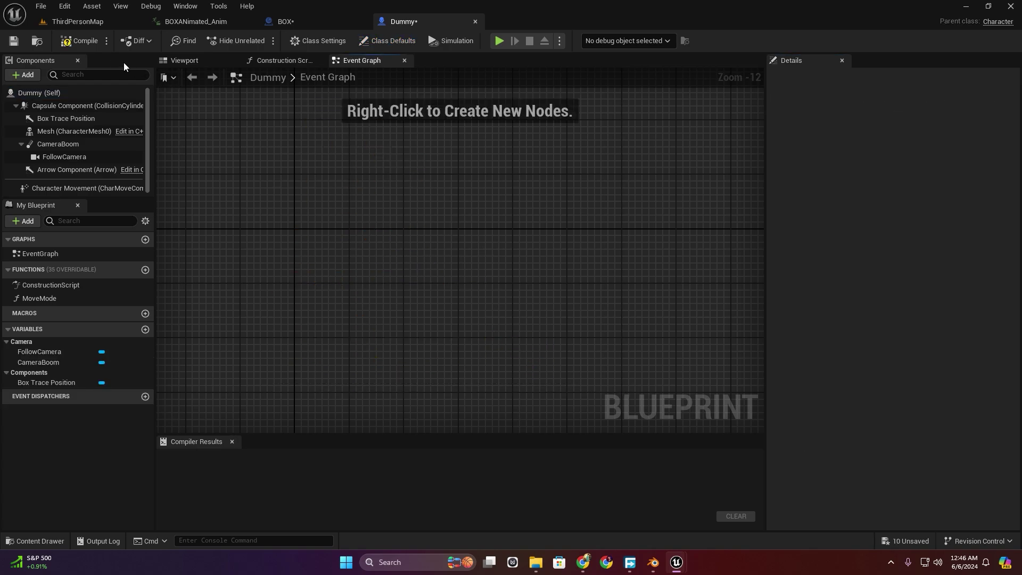
pyautogui.click(193, 62)
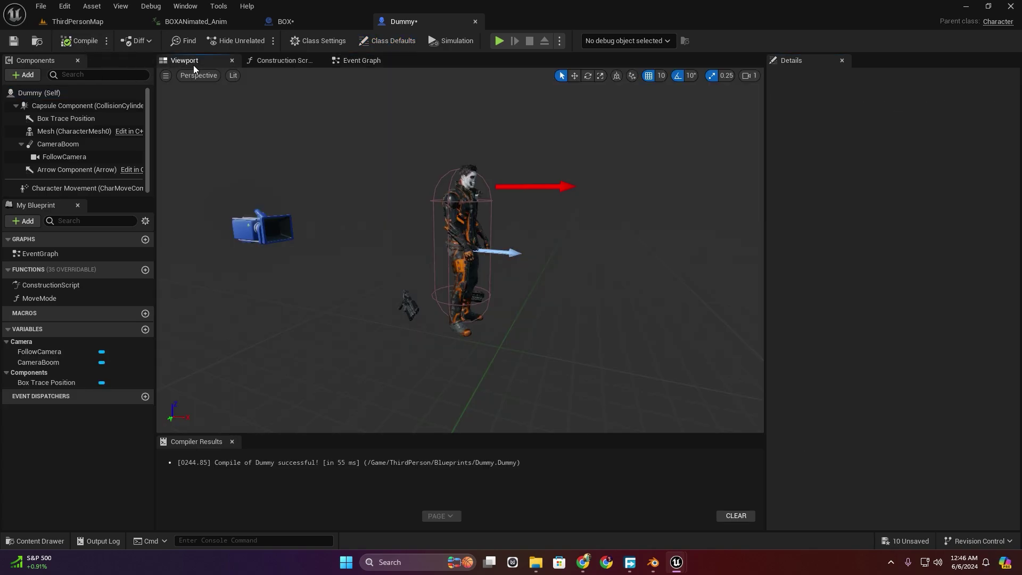
pyautogui.click(457, 201)
pyautogui.click(59, 144)
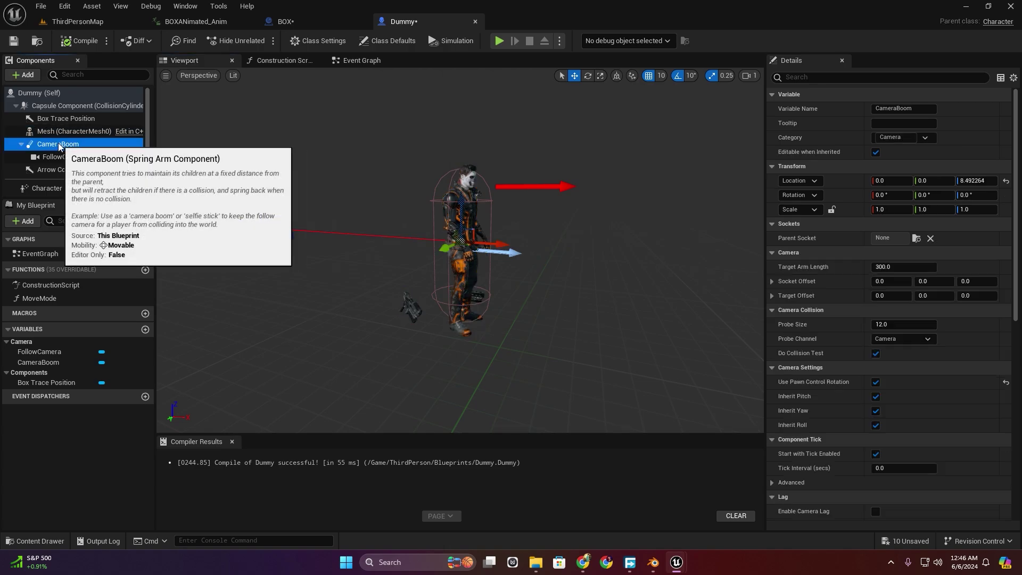
pyautogui.press('Delete')
pyautogui.click(54, 131)
pyautogui.press('Delete')
# Delete the Box Trace Position component and compile Dummy.
pyautogui.click(470, 208)
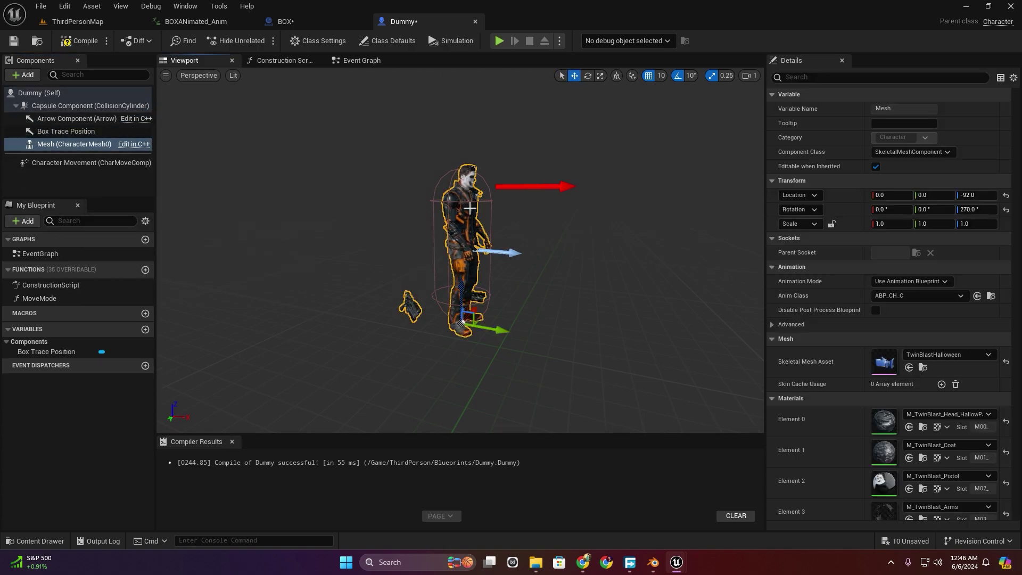
pyautogui.click(80, 118)
pyautogui.click(80, 132)
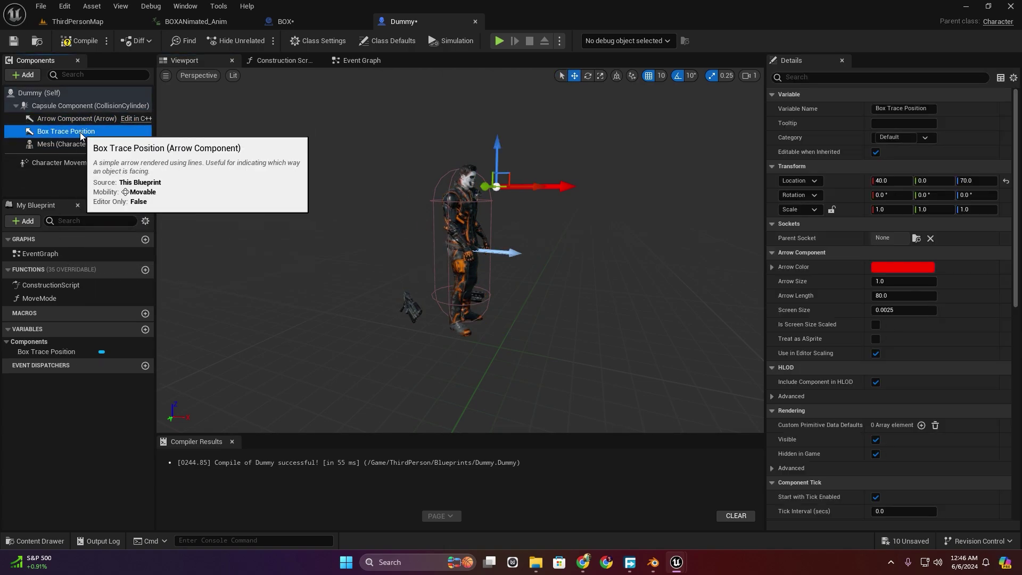
pyautogui.press('Delete')
pyautogui.click(79, 40)
# Make Dummy's mesh play Opening_A_Lid_Anim_mixamo_com as an animation asset and compile.
pyautogui.click(85, 131)
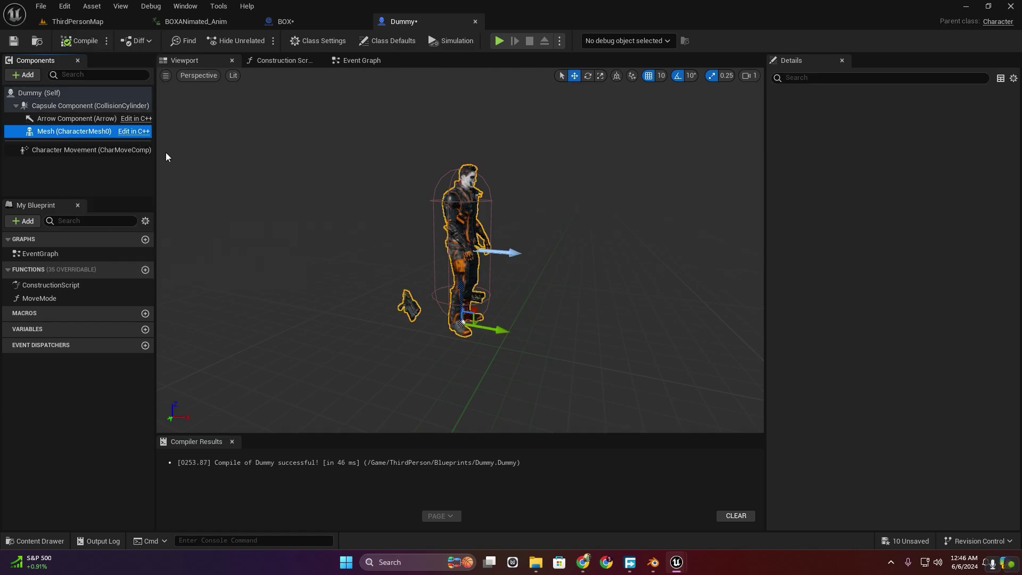
pyautogui.click(934, 282)
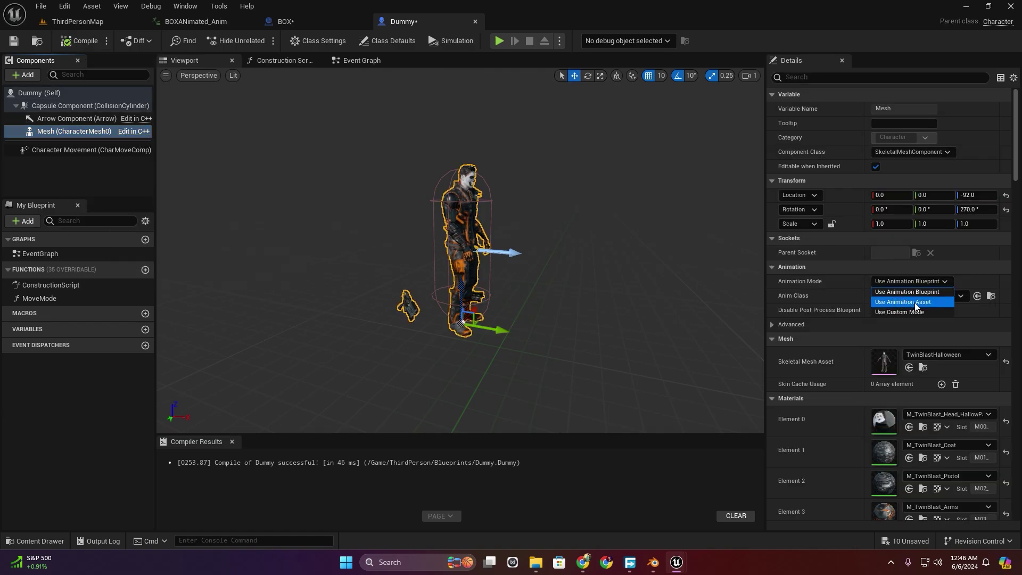
pyautogui.click(918, 302)
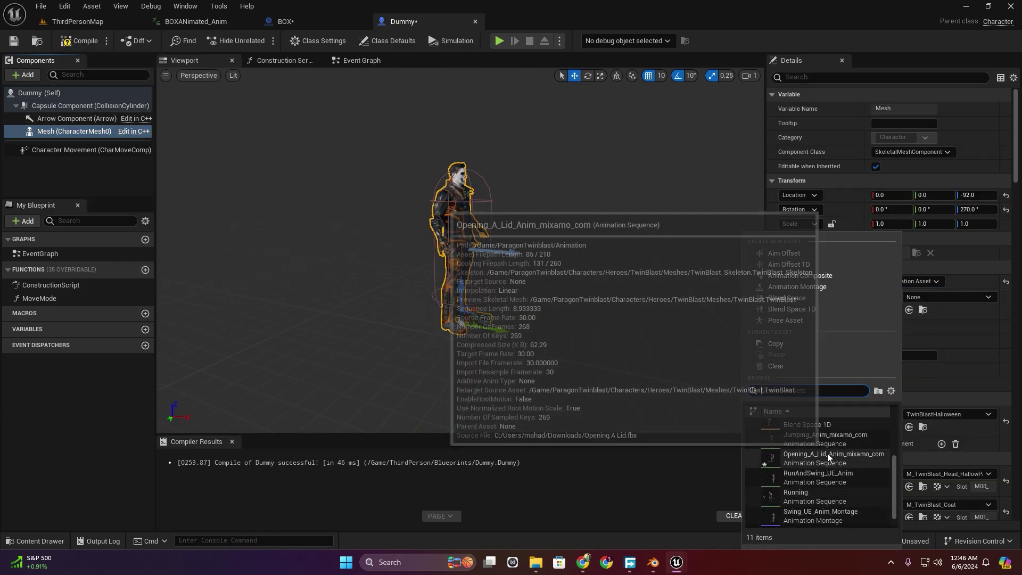
pyautogui.click(831, 442)
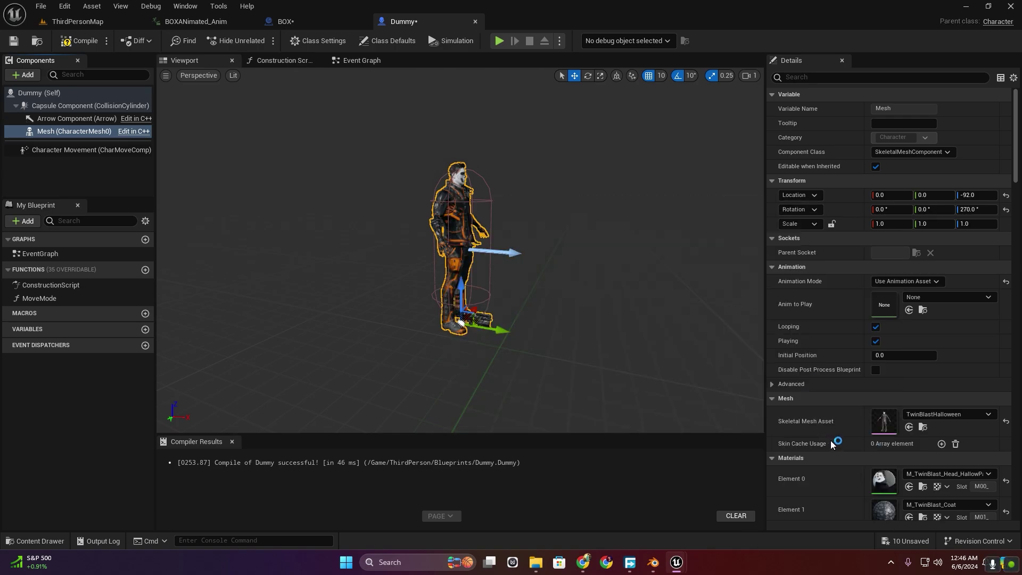
pyautogui.click(80, 41)
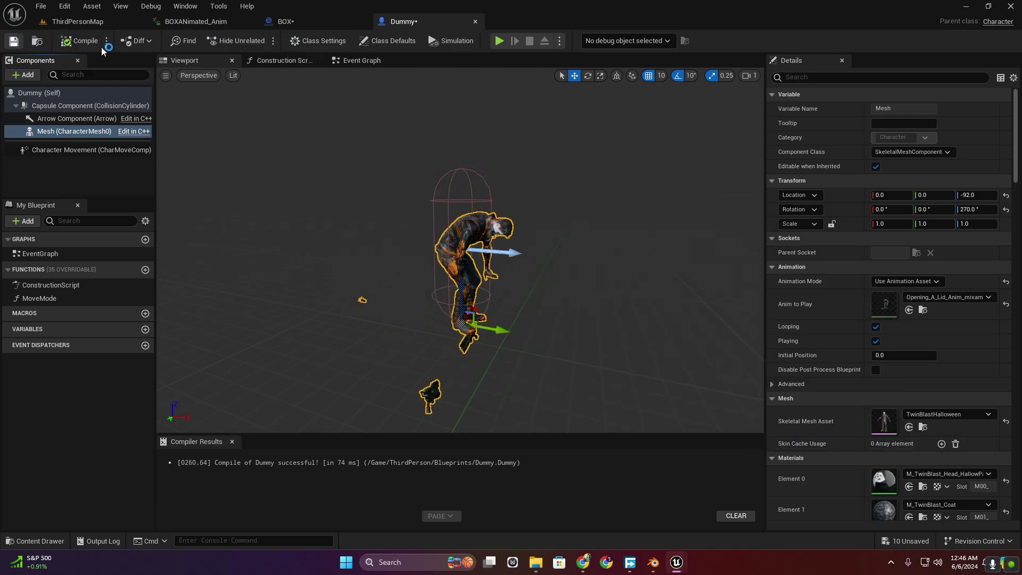
pyautogui.click(285, 21)
# Drag Dummy from the content drawer into BOX's components and compile.
pyautogui.click(35, 541)
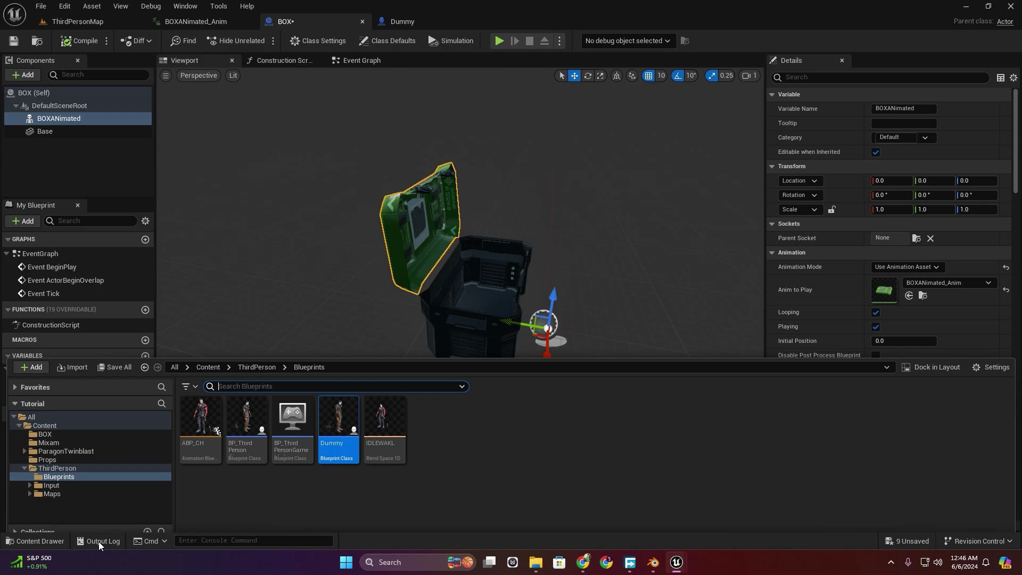
pyautogui.moveTo(338, 418); pyautogui.dragTo(87, 110)
pyautogui.click(80, 40)
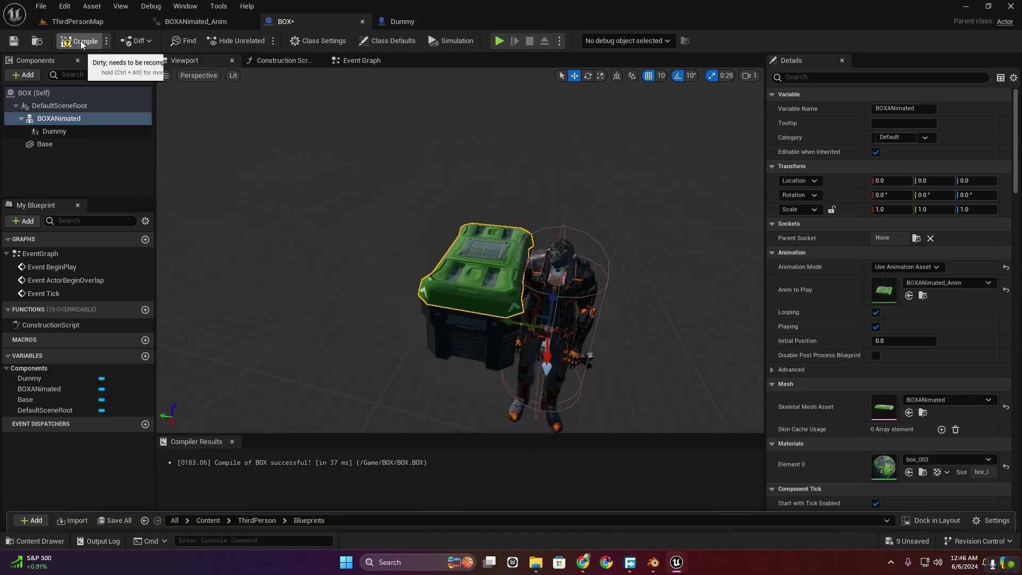
# Reattach the Dummy component directly under DefaultSceneRoot.
pyautogui.click(62, 132)
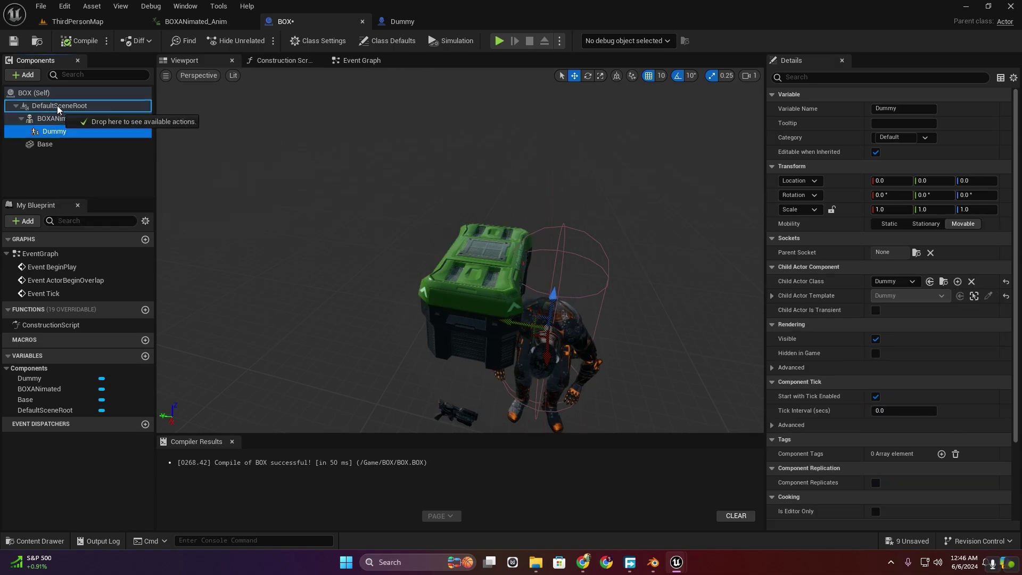
pyautogui.click(70, 133)
pyautogui.click(54, 148)
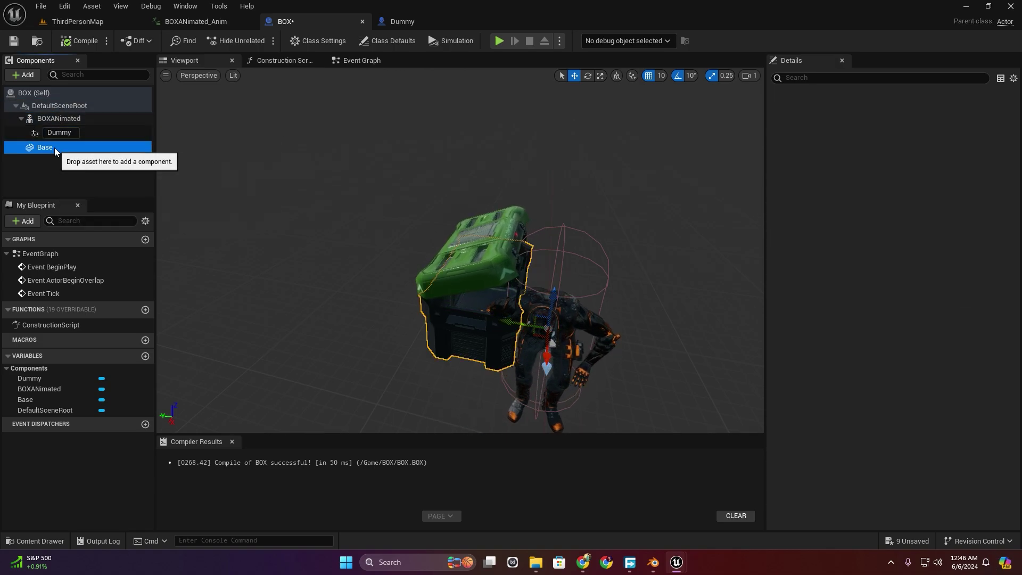
pyautogui.click(75, 131)
pyautogui.click(73, 120)
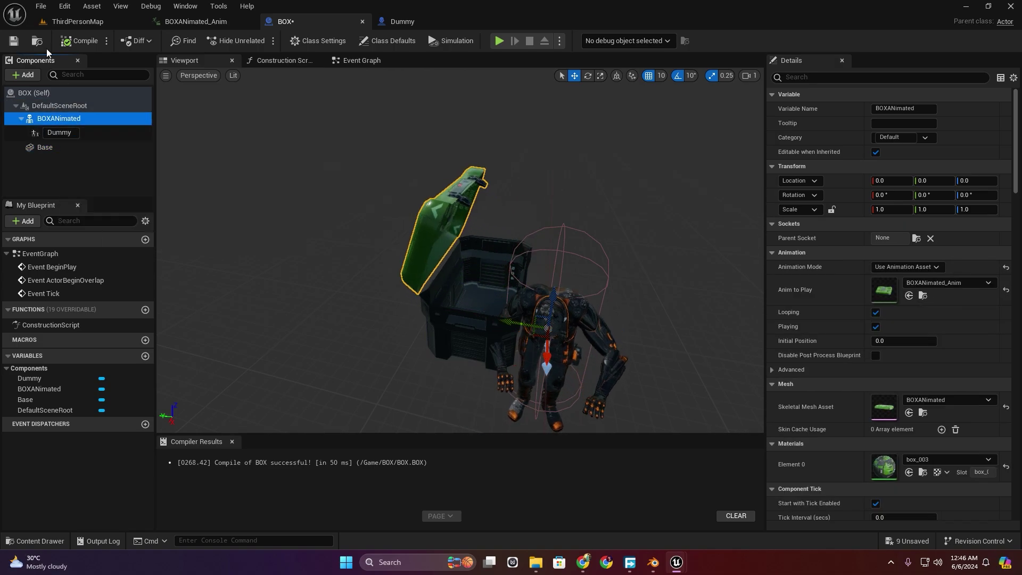
pyautogui.click(75, 42)
pyautogui.moveTo(56, 131); pyautogui.dragTo(62, 106)
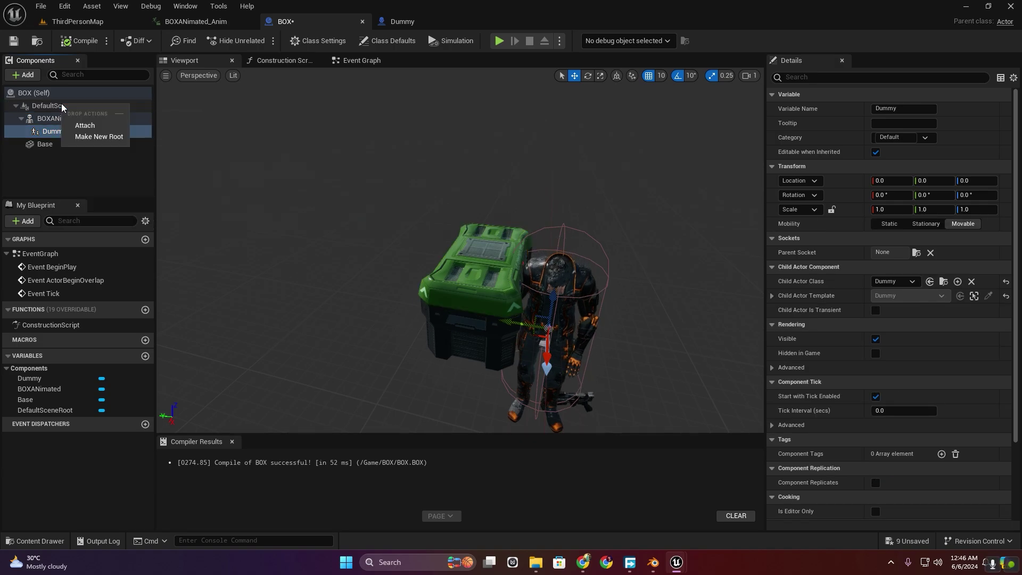
pyautogui.click(80, 130)
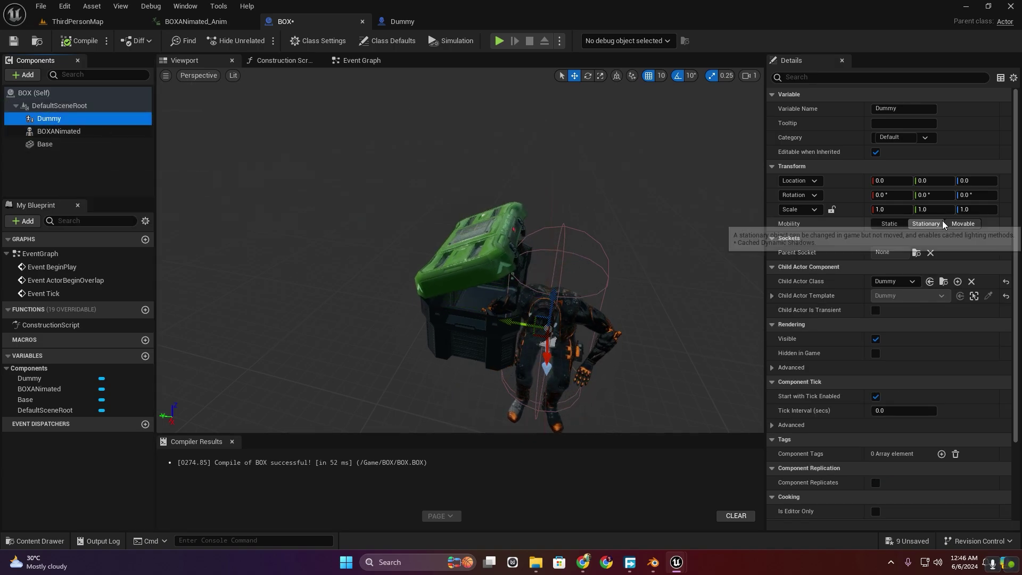
# Check the Left view, then rotate the Dummy 90° around Z and compile.
pyautogui.click(198, 75)
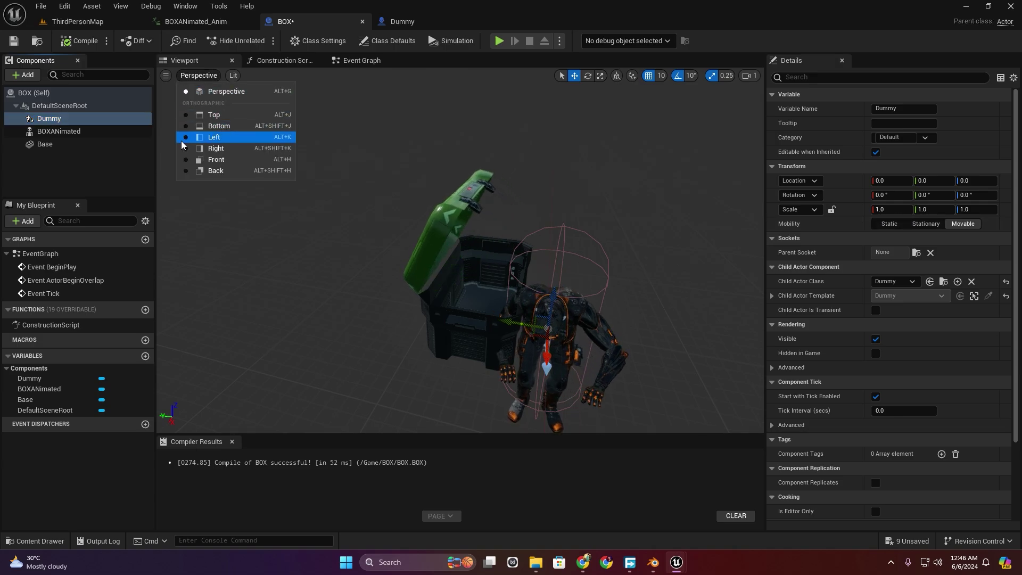
pyautogui.click(186, 138)
pyautogui.scroll(1, 457, 223)
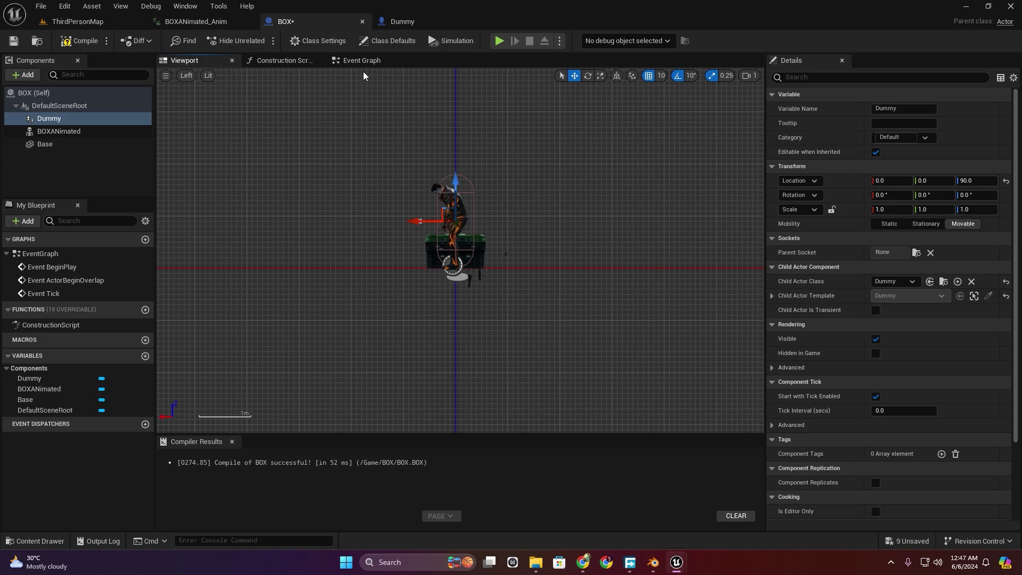
pyautogui.click(198, 91)
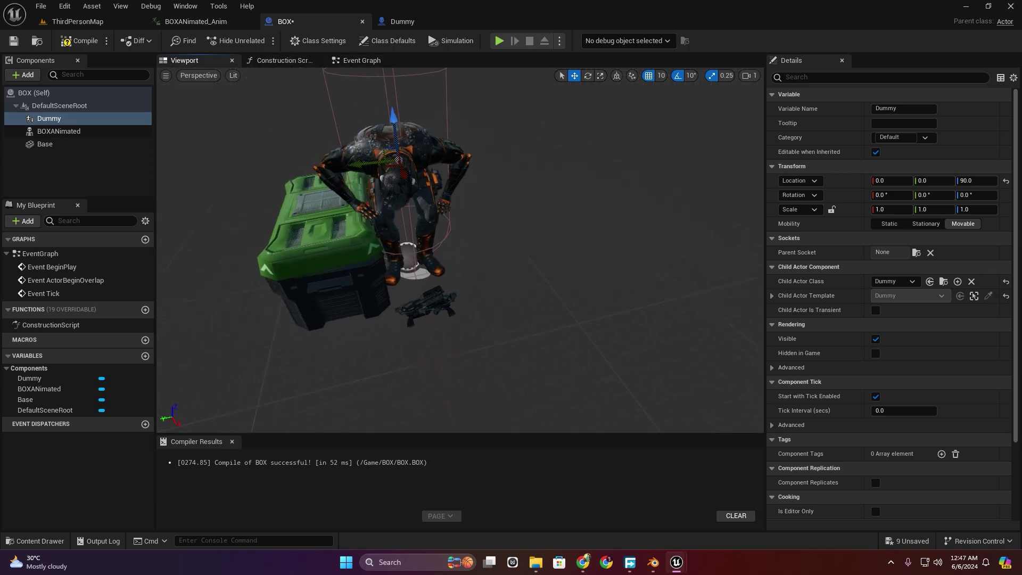
pyautogui.moveTo(961, 195); pyautogui.dragTo(978, 197)
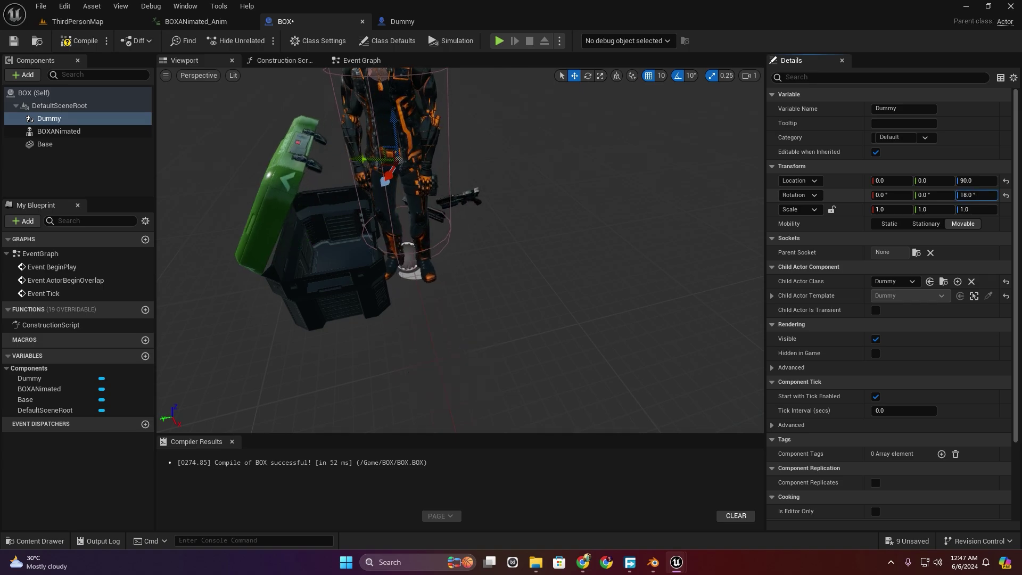
pyautogui.write('90')
pyautogui.press('Return')
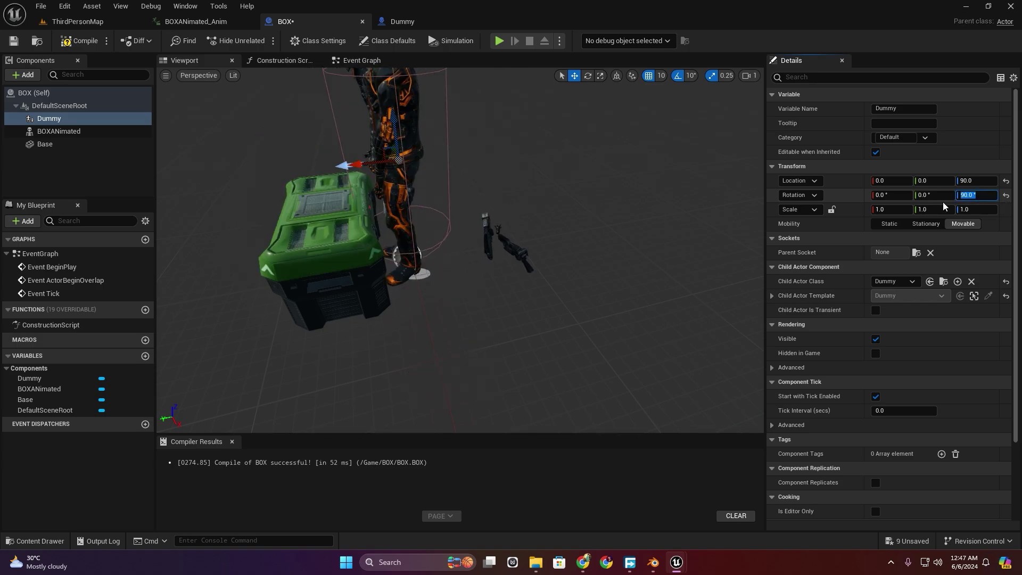
pyautogui.click(80, 41)
# Zoom in on the box and try the Dummy at Y -10, then back at 0.
pyautogui.moveTo(467, 216); pyautogui.dragTo(425, 202)
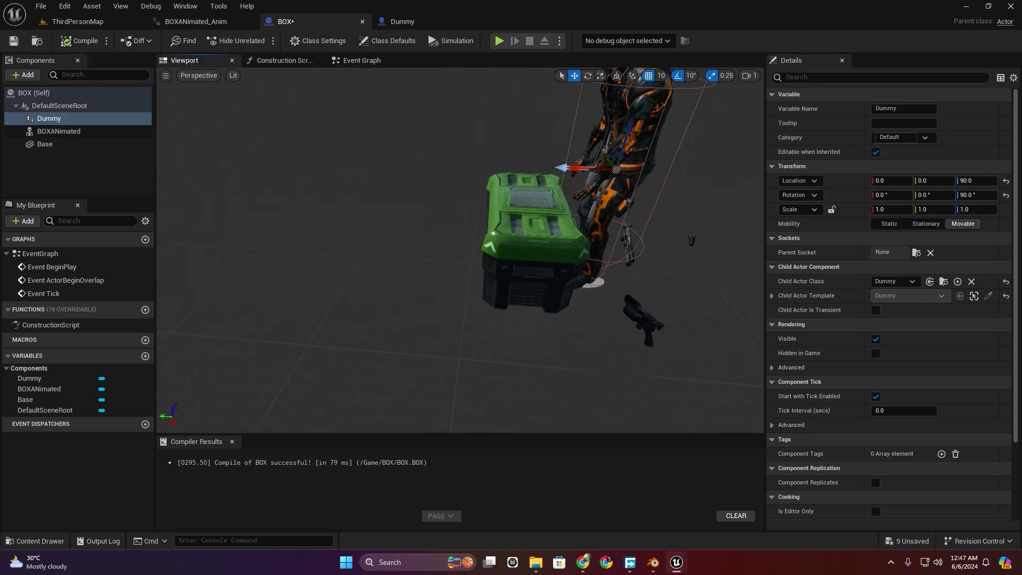
pyautogui.moveTo(607, 208); pyautogui.dragTo(580, 293)
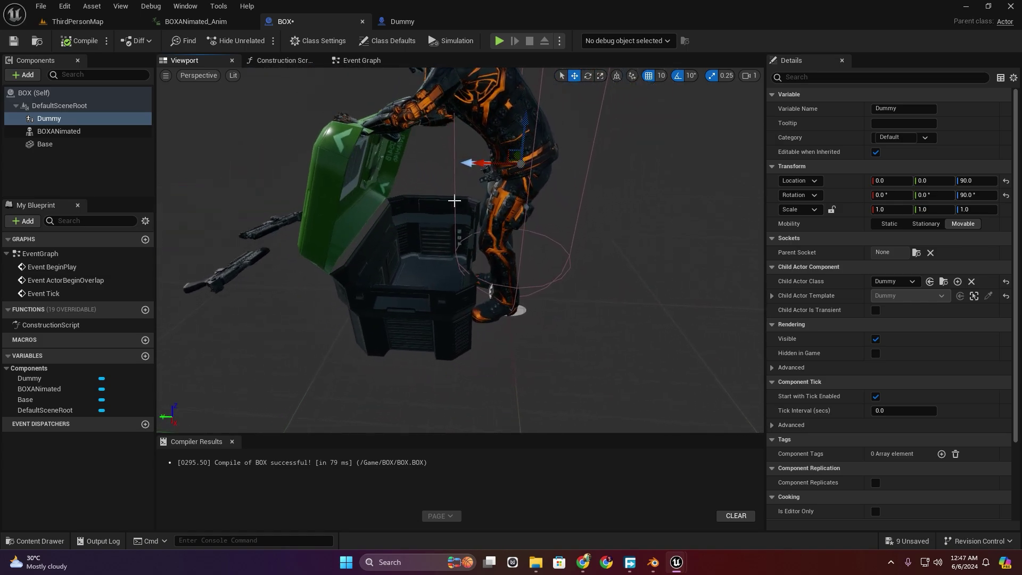
pyautogui.moveTo(479, 164); pyautogui.dragTo(489, 164)
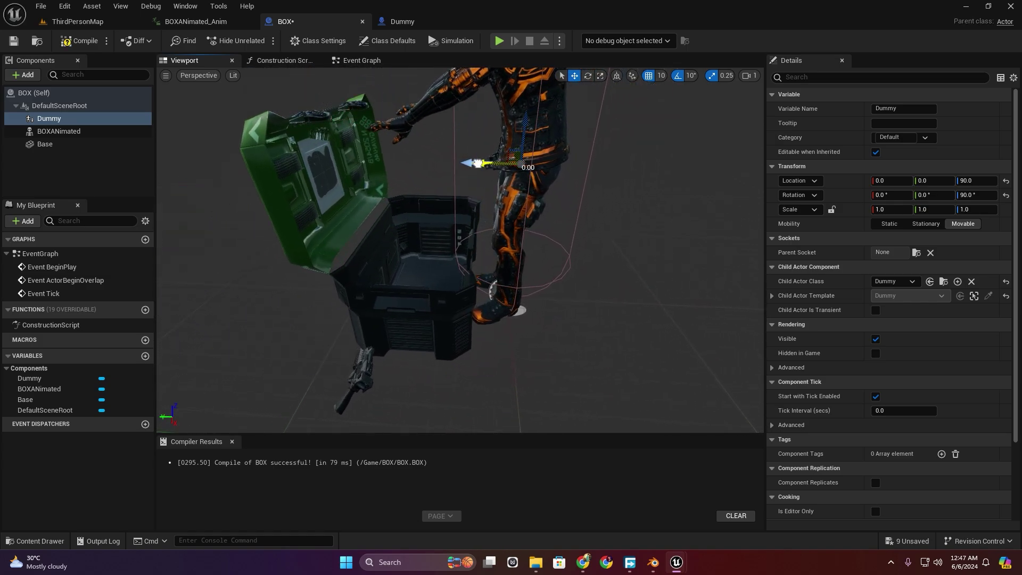
pyautogui.moveTo(487, 164); pyautogui.dragTo(468, 163)
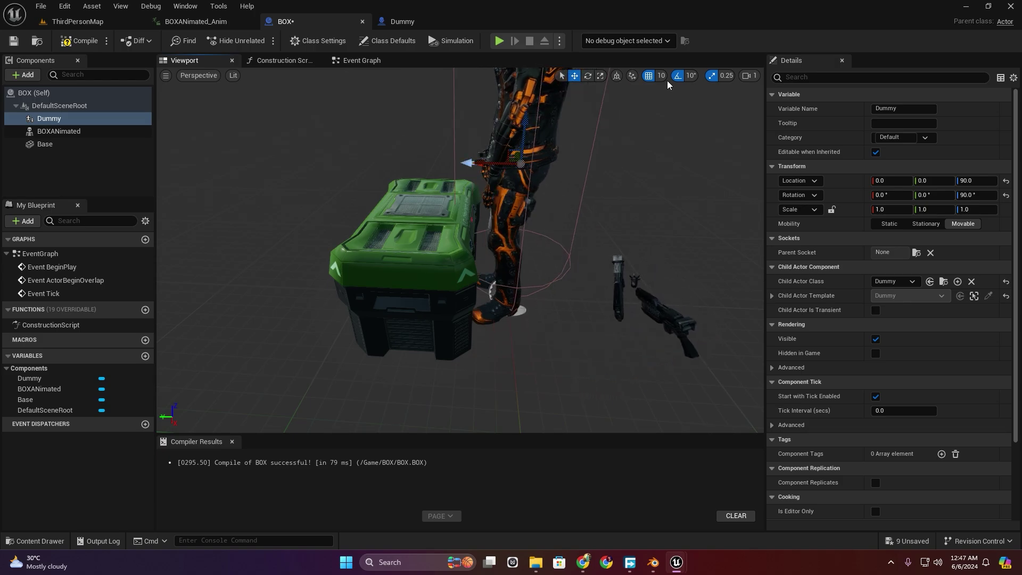
# Set snaps to grid 1, rotation 5° and scale 1, then nudge Dummy along Y to -4.
pyautogui.click(655, 75)
pyautogui.click(676, 103)
pyautogui.click(685, 75)
pyautogui.click(695, 105)
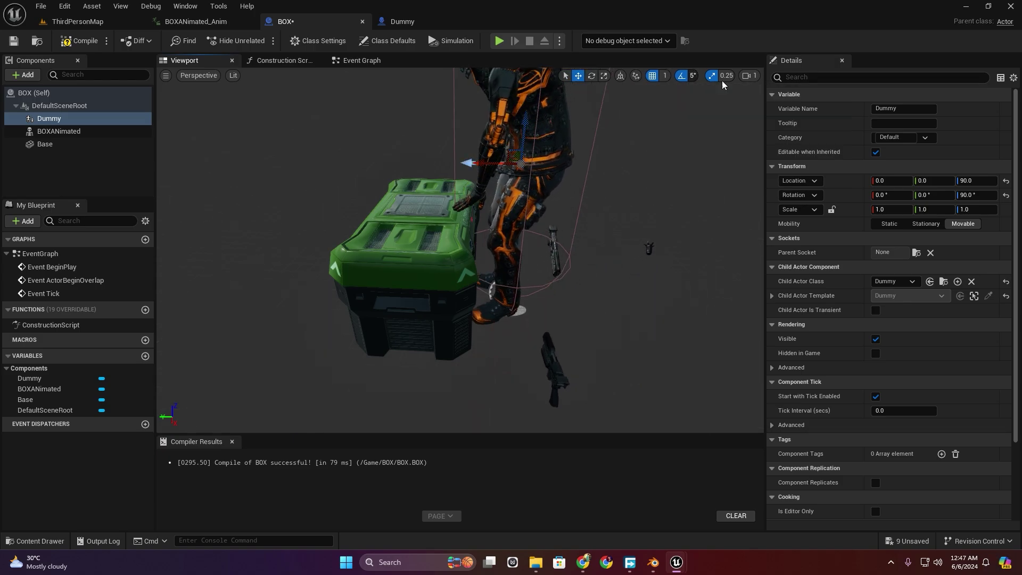
pyautogui.click(721, 75)
pyautogui.click(729, 114)
pyautogui.moveTo(477, 165); pyautogui.dragTo(488, 165)
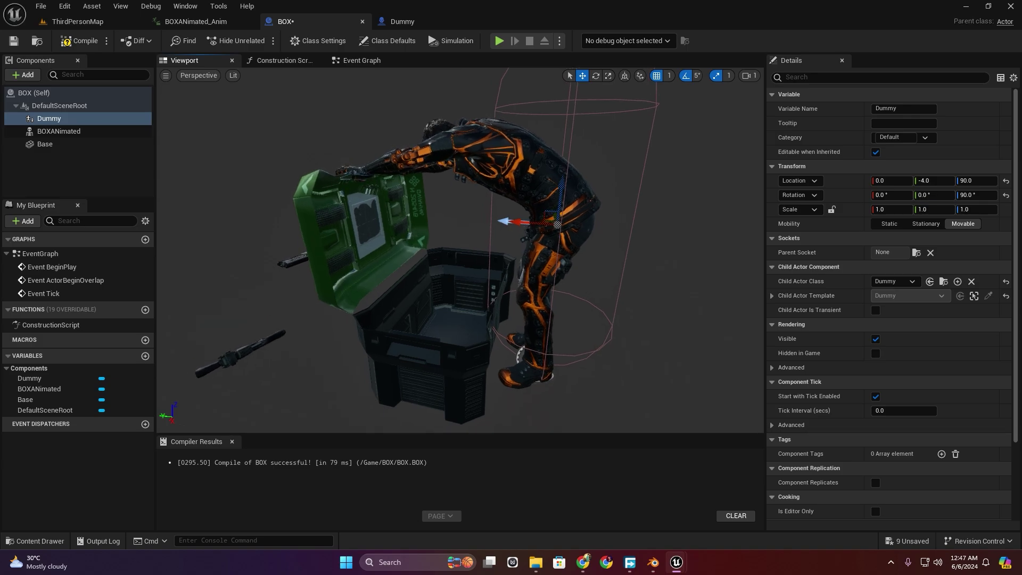
# Save the BOX blueprint and return to the ThirdPersonMap level.
pyautogui.click(40, 6)
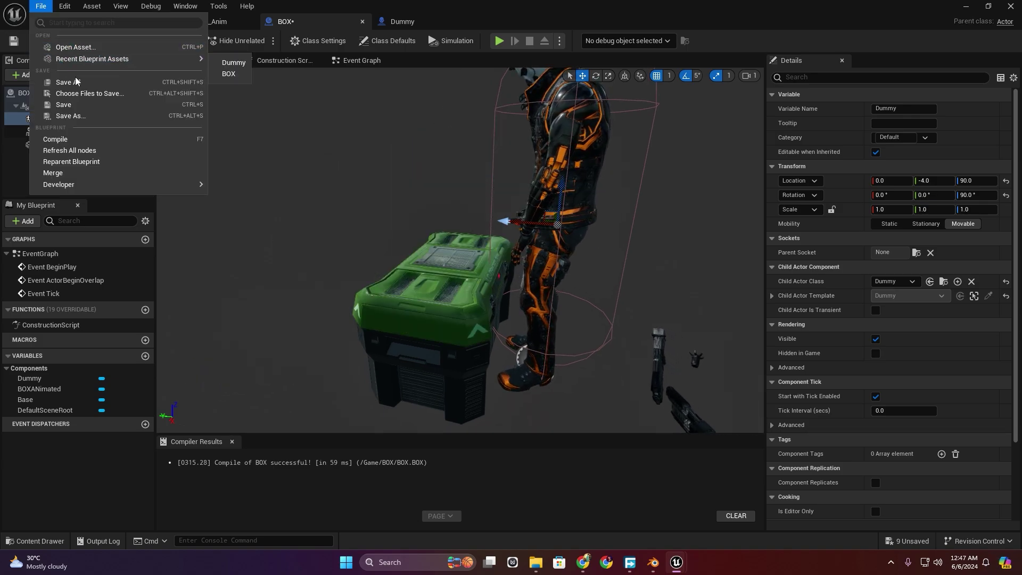
pyautogui.click(19, 48)
pyautogui.click(78, 21)
# Drag the BOX blueprint from the BOX folder into the level beside the white blocks, then play-test.
pyautogui.moveTo(324, 359); pyautogui.dragTo(78, 524)
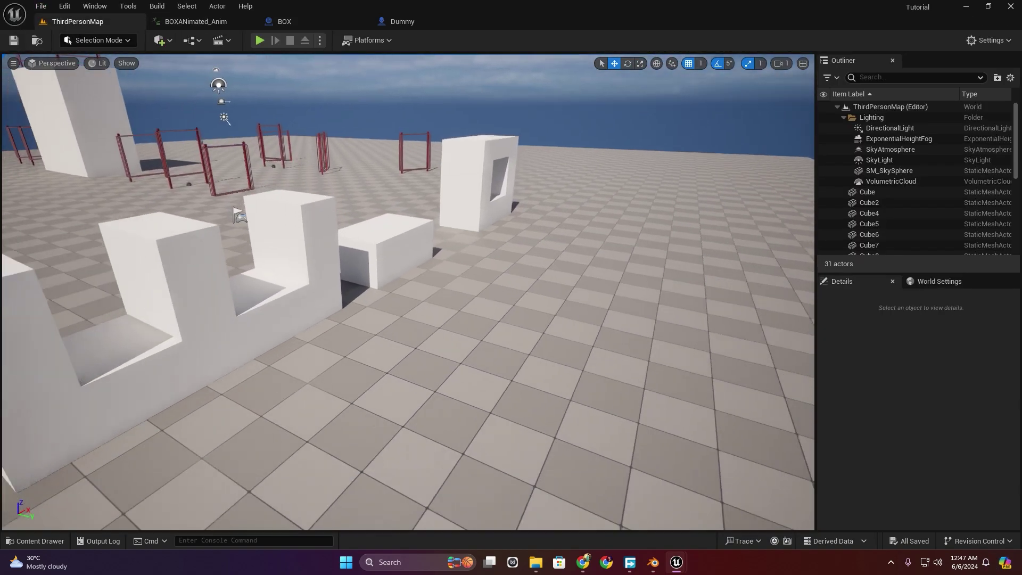
pyautogui.click(36, 541)
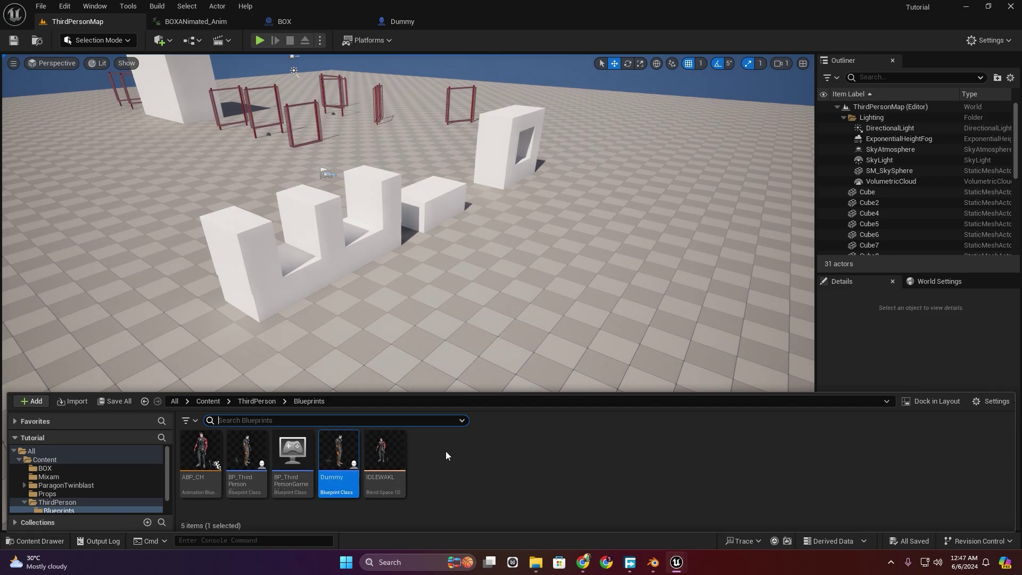
pyautogui.click(45, 468)
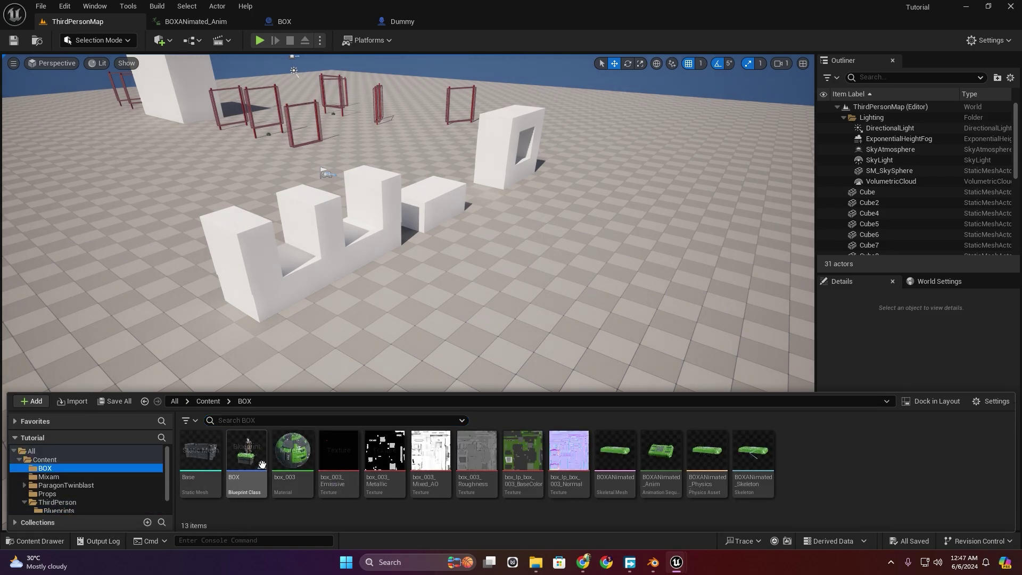
pyautogui.moveTo(245, 454); pyautogui.dragTo(481, 238)
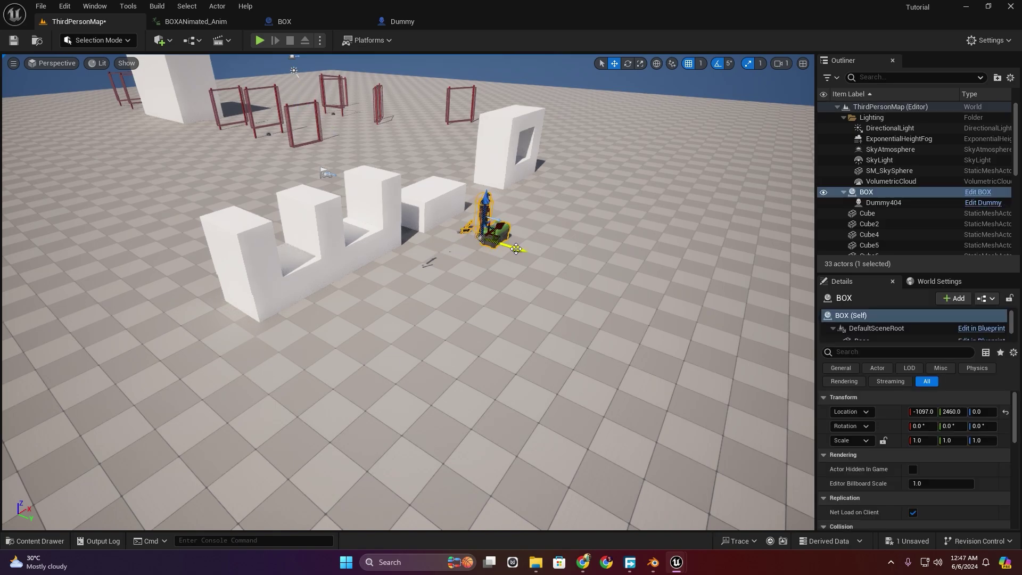
pyautogui.click(260, 41)
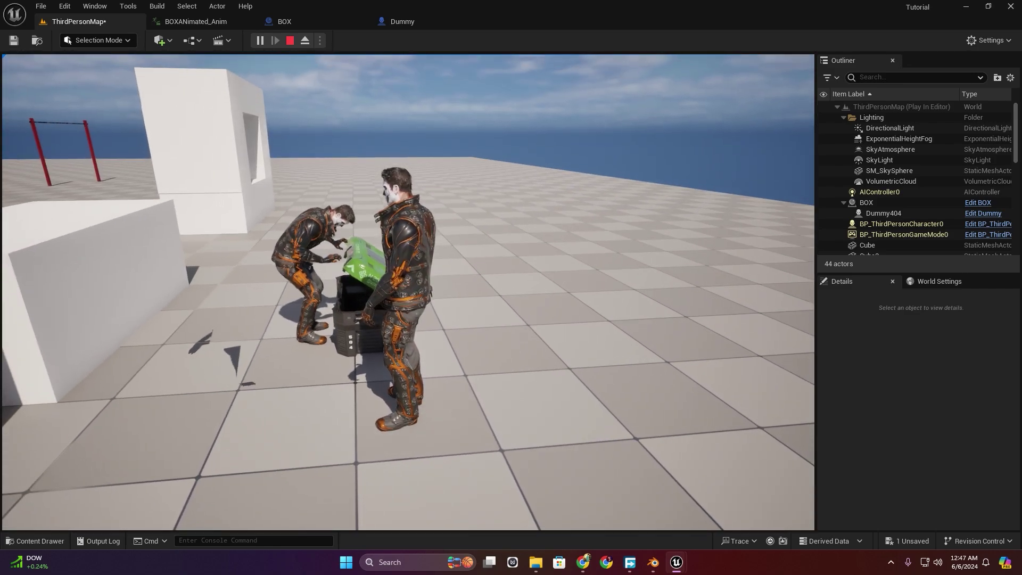
pyautogui.press('Escape')
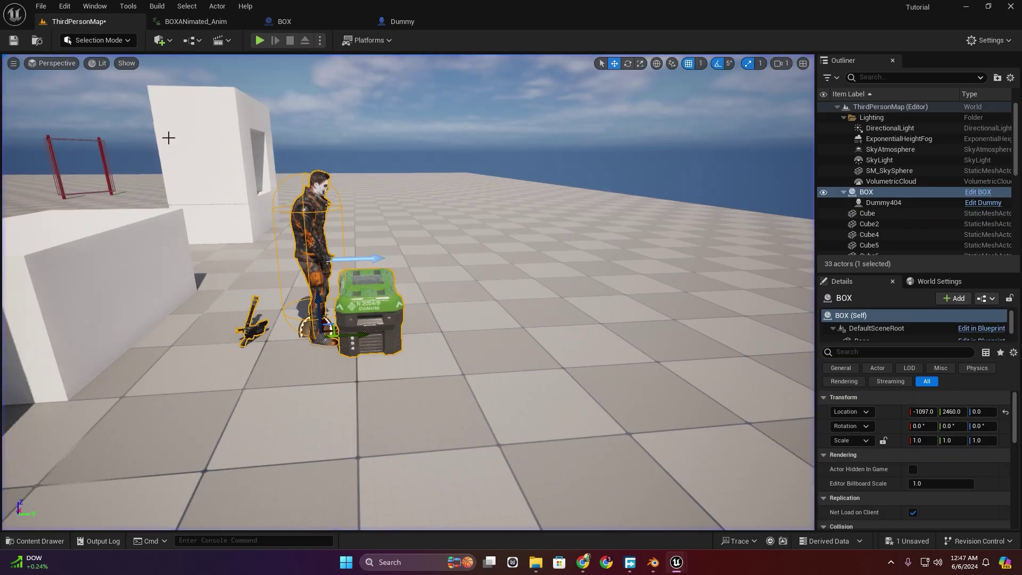
# Give the Dummy's Capsule Component the Pawn collision preset and radius 10, then compile.
pyautogui.click(291, 23)
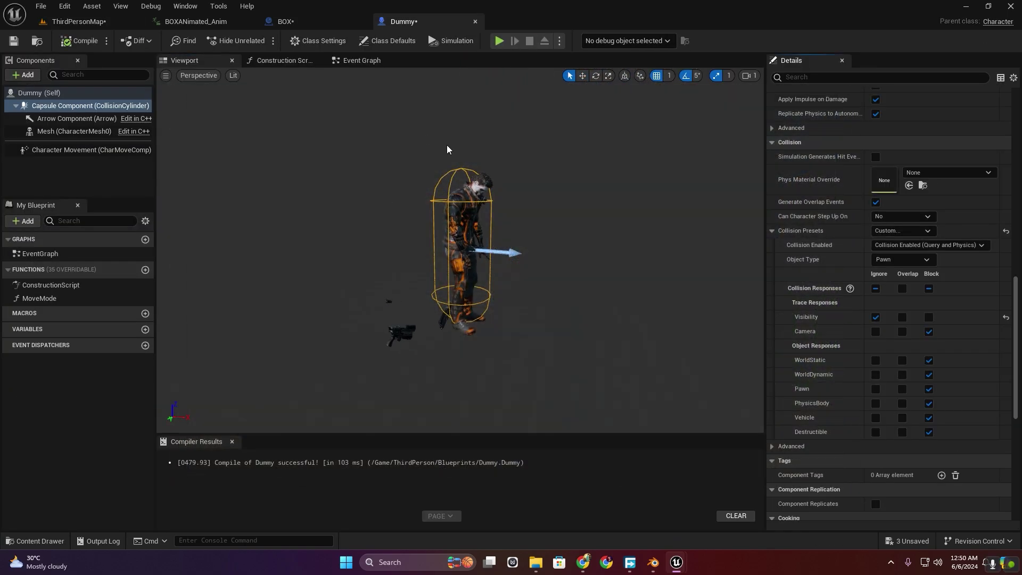
pyautogui.click(59, 106)
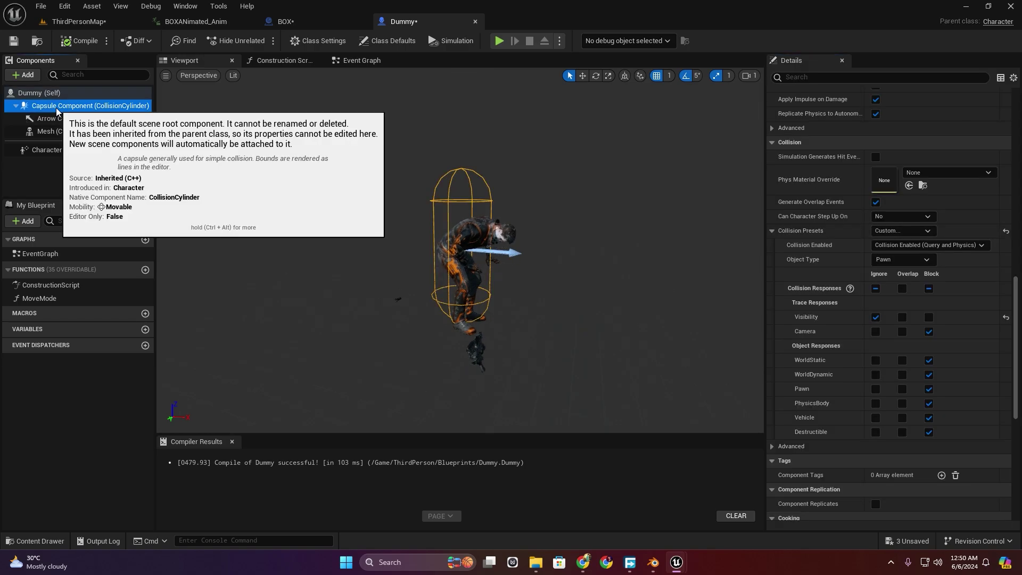
pyautogui.click(1006, 231)
pyautogui.scroll(3, 1014, 258)
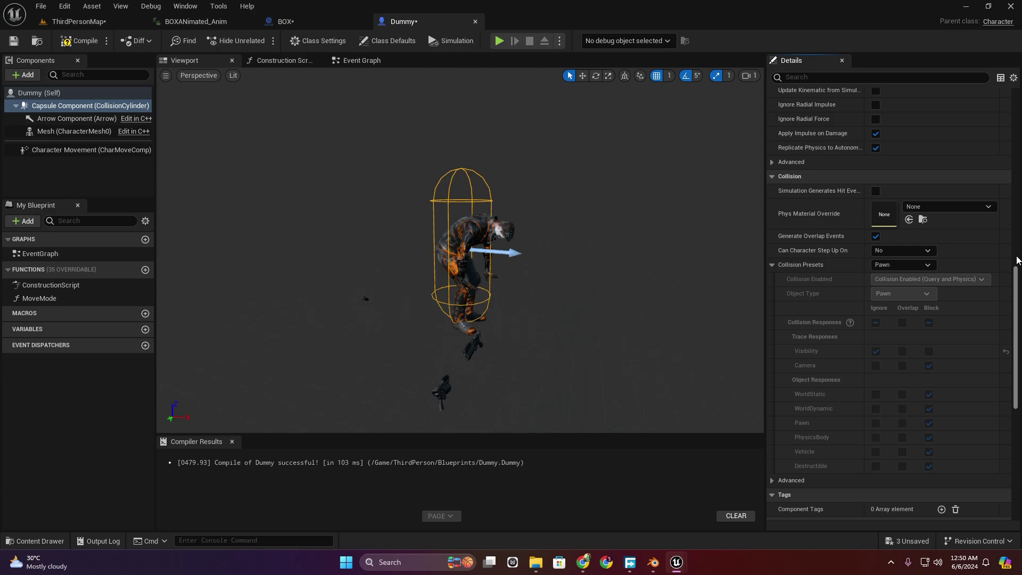
pyautogui.scroll(10, 1014, 257)
pyautogui.scroll(5, 1014, 257)
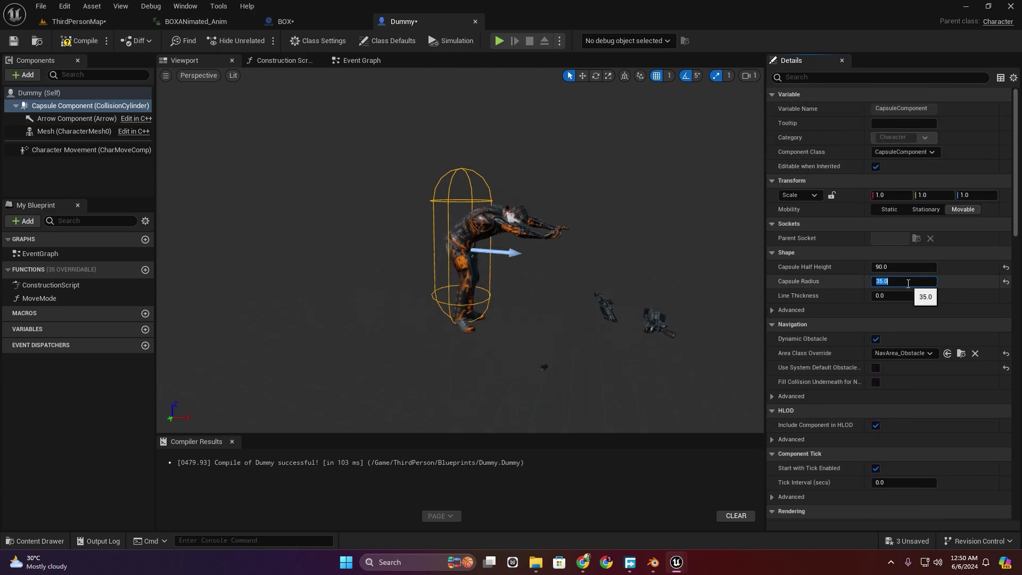
pyautogui.write('10')
pyautogui.press('Return')
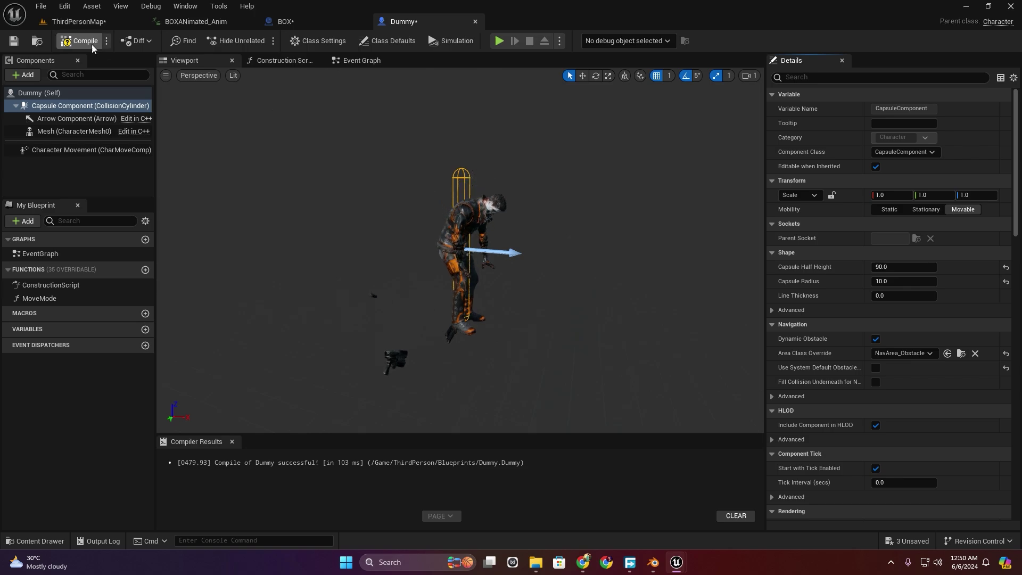
pyautogui.click(91, 45)
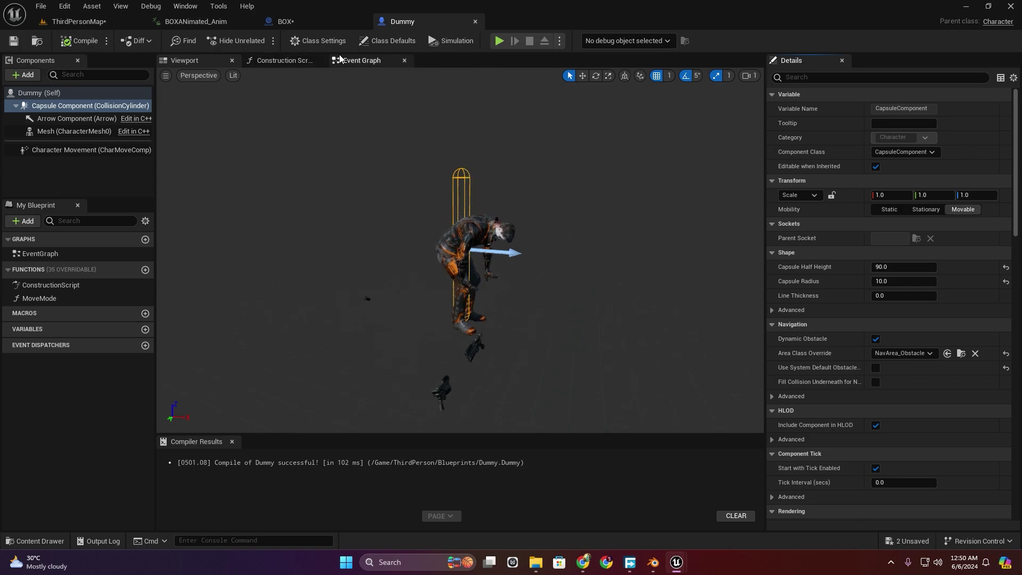
pyautogui.click(318, 24)
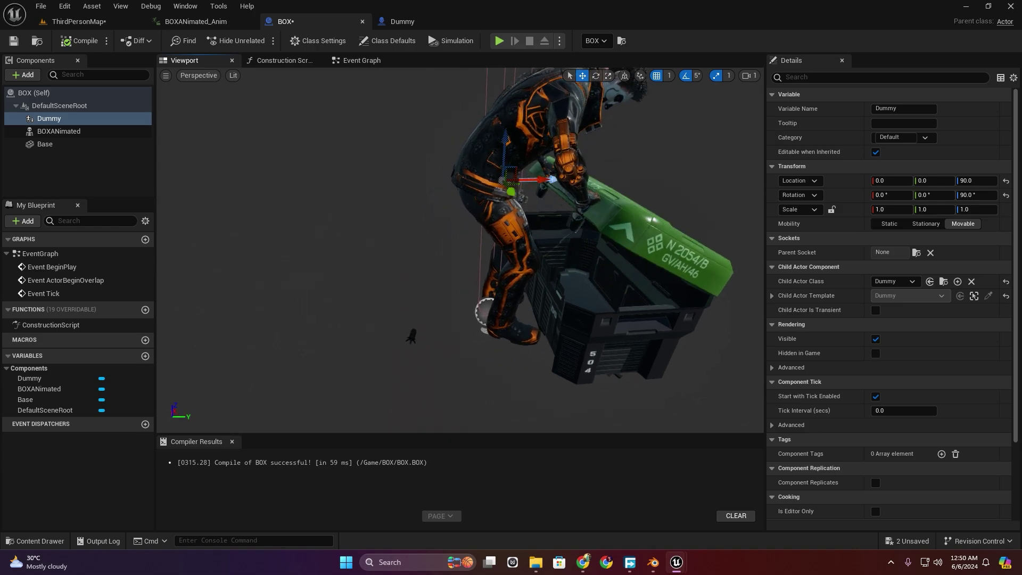
# Test-play the ThirdPersonMap level to check the lid opening, then stop.
pyautogui.click(111, 24)
pyautogui.click(260, 41)
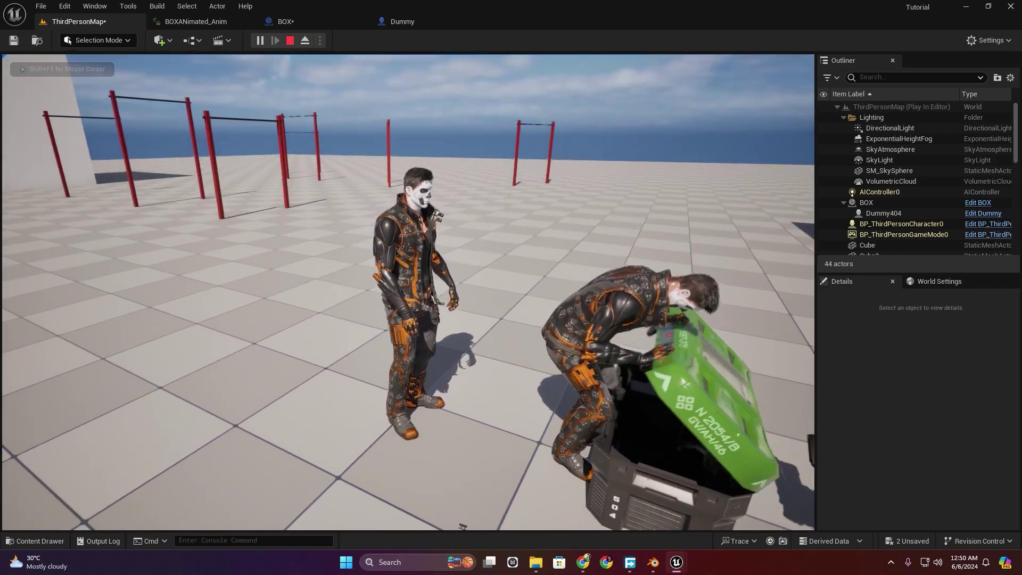
pyautogui.press('Escape')
# Set the Dummy's Location Y to -5 in the BOX blueprint and launch a Standalone Game preview.
pyautogui.click(285, 22)
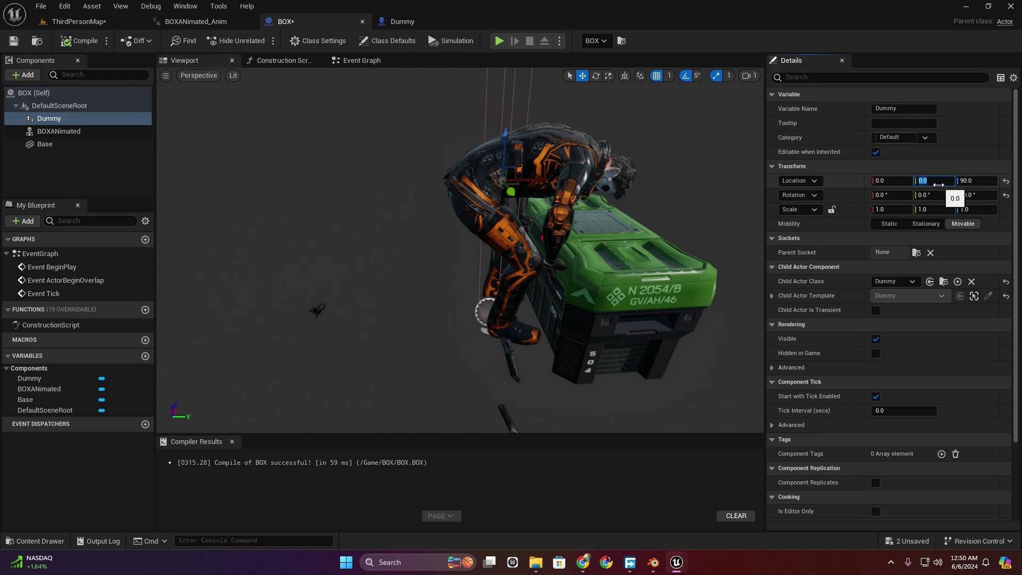
pyautogui.write('-5')
pyautogui.press('Return')
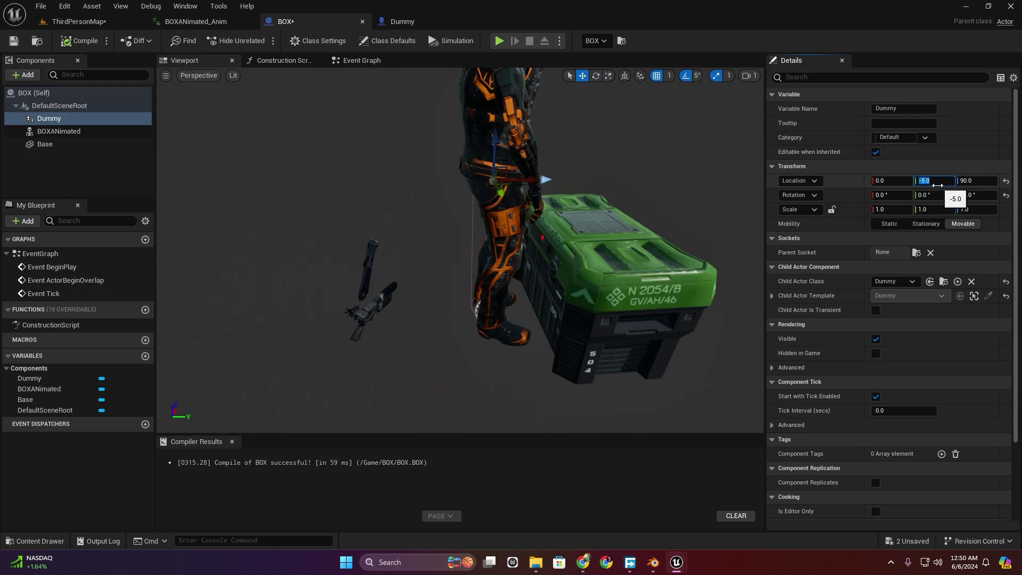
pyautogui.click(499, 41)
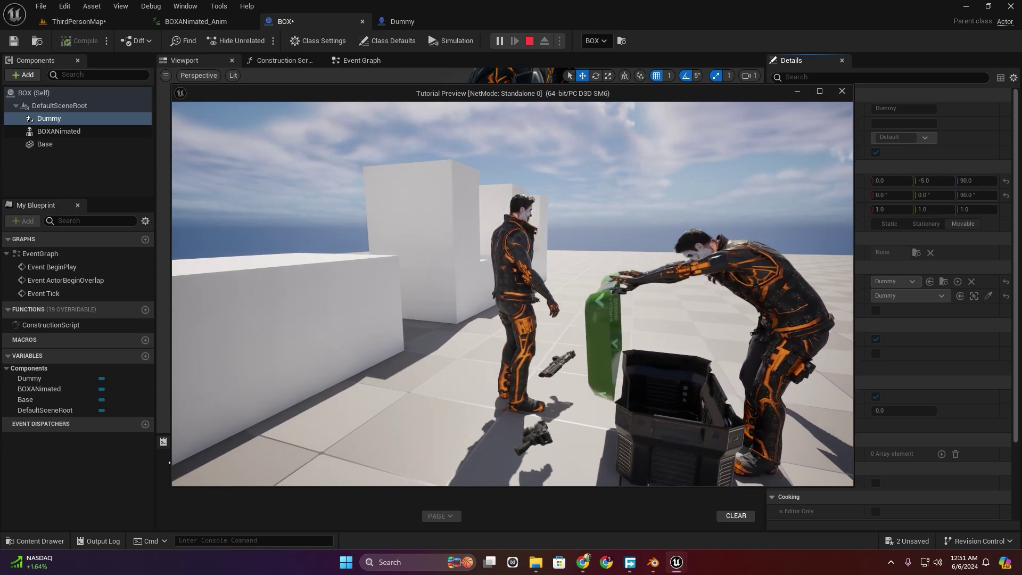
# Open BOXANimated_Anim, select the lid's Bone and play back the lid animation.
pyautogui.press('Escape')
pyautogui.click(192, 22)
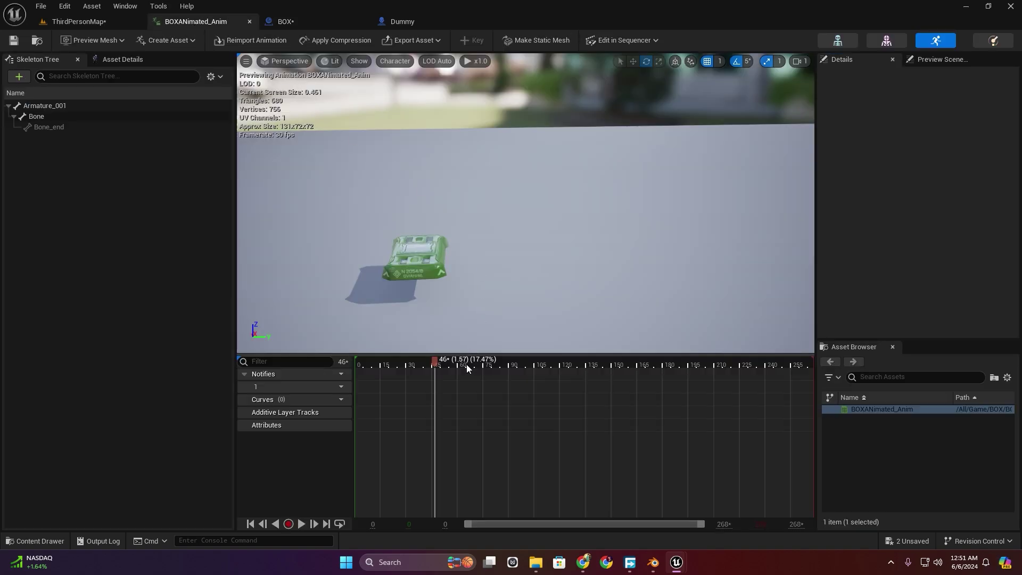
pyautogui.click(45, 115)
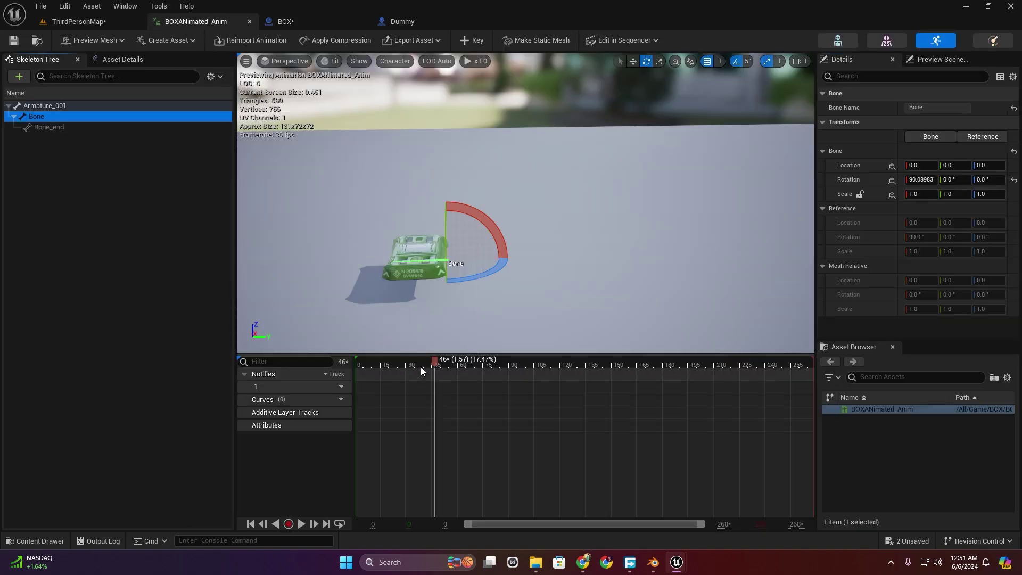
pyautogui.moveTo(435, 364)
pyautogui.mouseDown()
pyautogui.moveTo(649, 369)
pyautogui.moveTo(487, 367)
pyautogui.mouseUp()
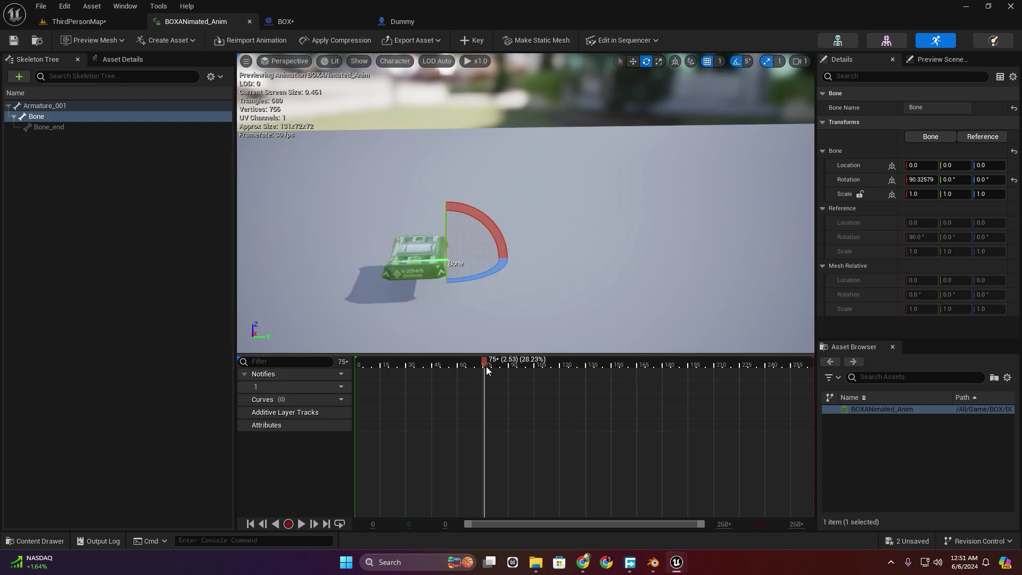
pyautogui.press('space')
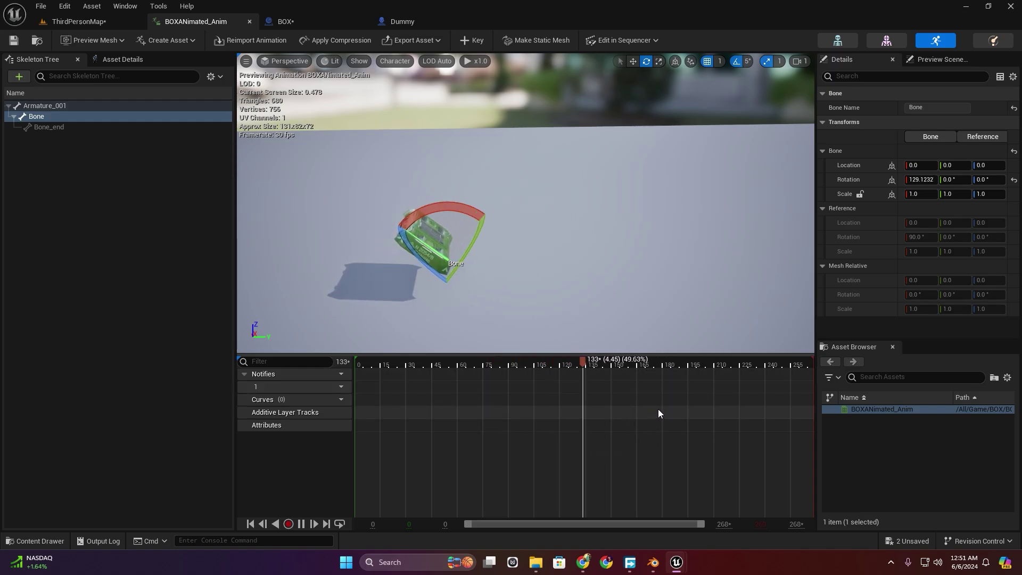
pyautogui.press('space')
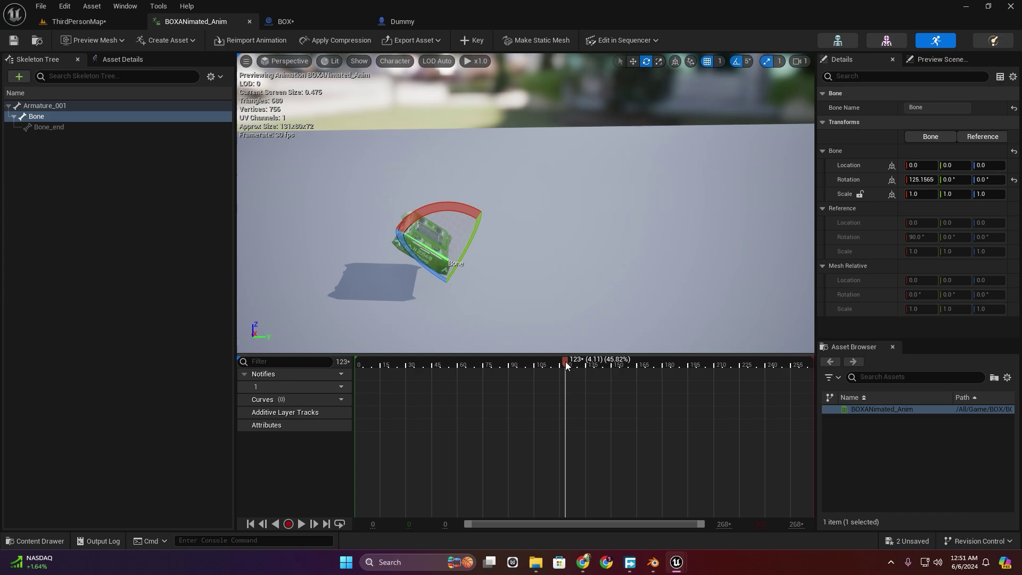
# Key the Bone and rotate the lid further upright at a later frame.
pyautogui.click(480, 43)
pyautogui.press('space')
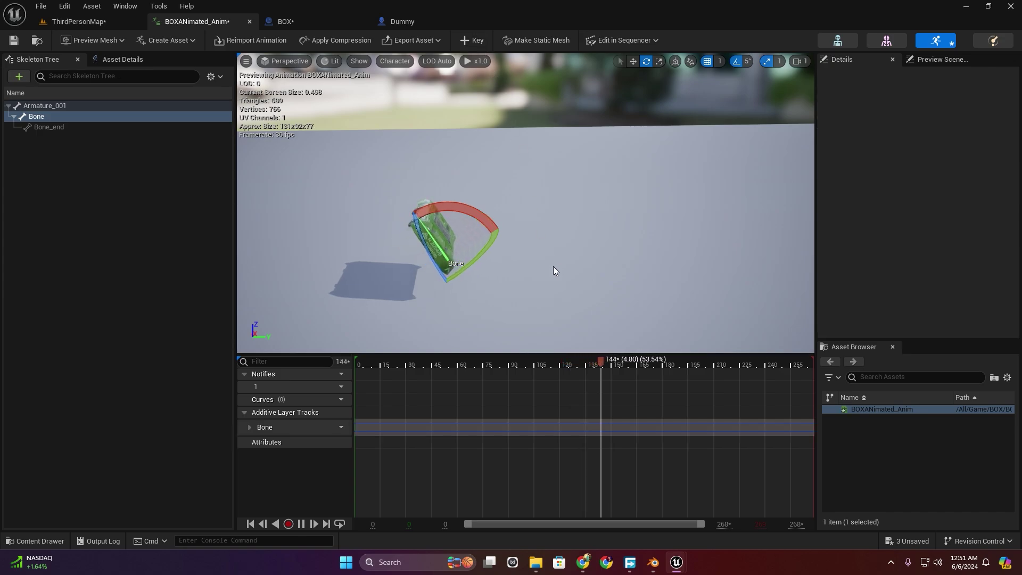
pyautogui.press('space')
pyautogui.moveTo(616, 362)
pyautogui.mouseDown()
pyautogui.moveTo(641, 363)
pyautogui.moveTo(626, 358)
pyautogui.mouseUp()
pyautogui.moveTo(461, 204); pyautogui.dragTo(465, 204)
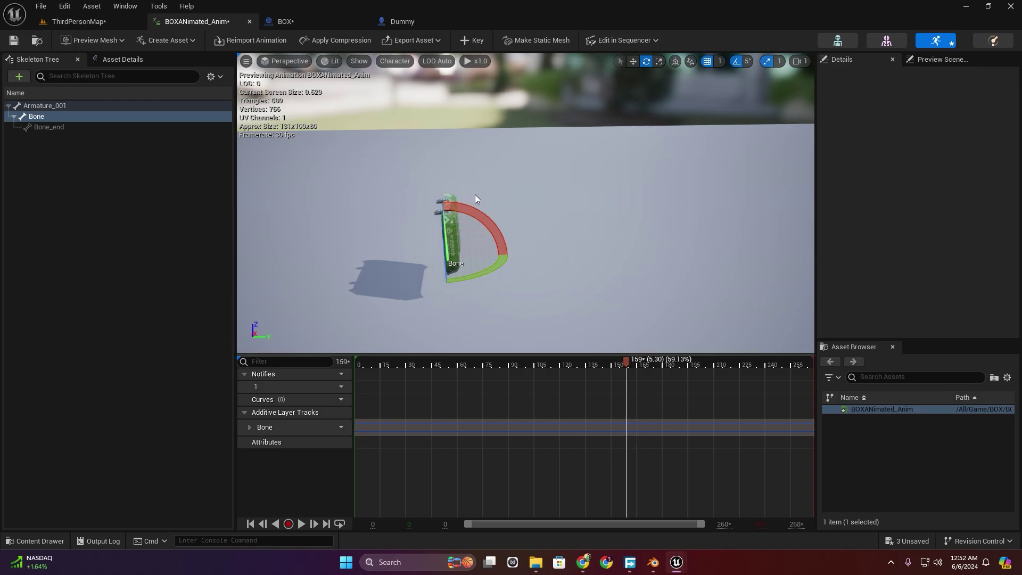
pyautogui.moveTo(626, 362); pyautogui.dragTo(372, 368)
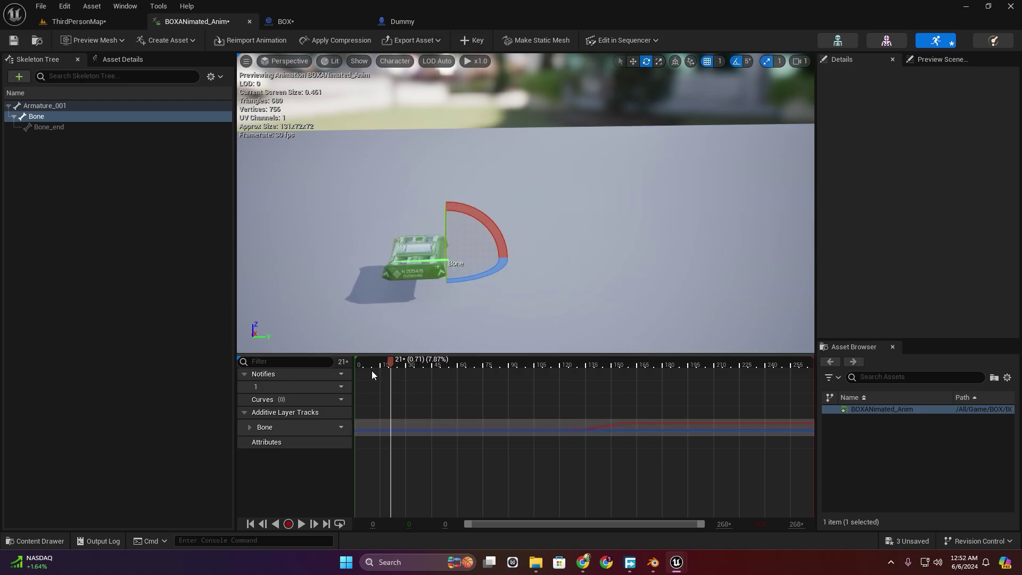
# Play-test ThirdPersonMap to watch the lid swing upright, then open the File menu to Save All.
pyautogui.click(75, 21)
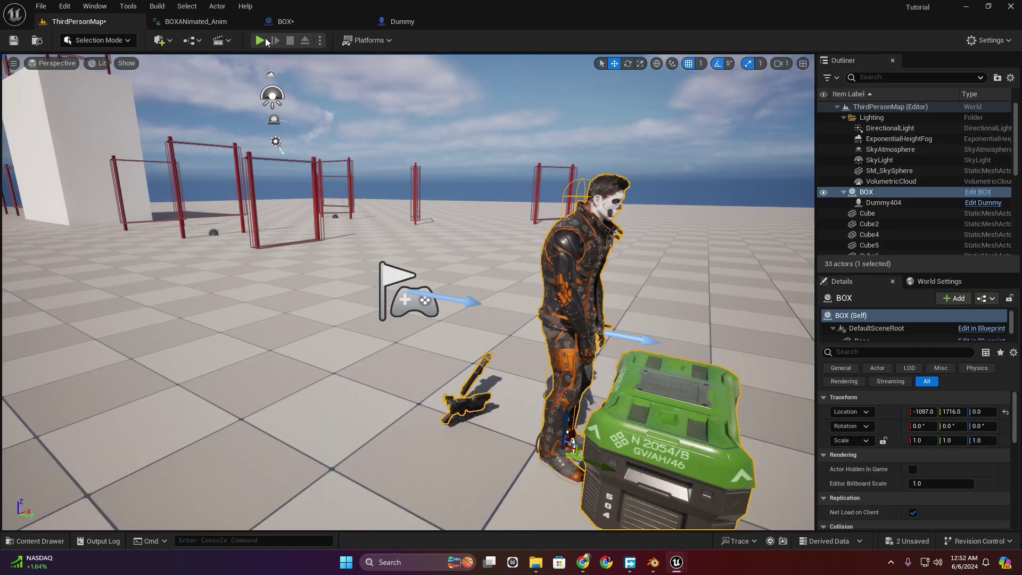
pyautogui.click(266, 39)
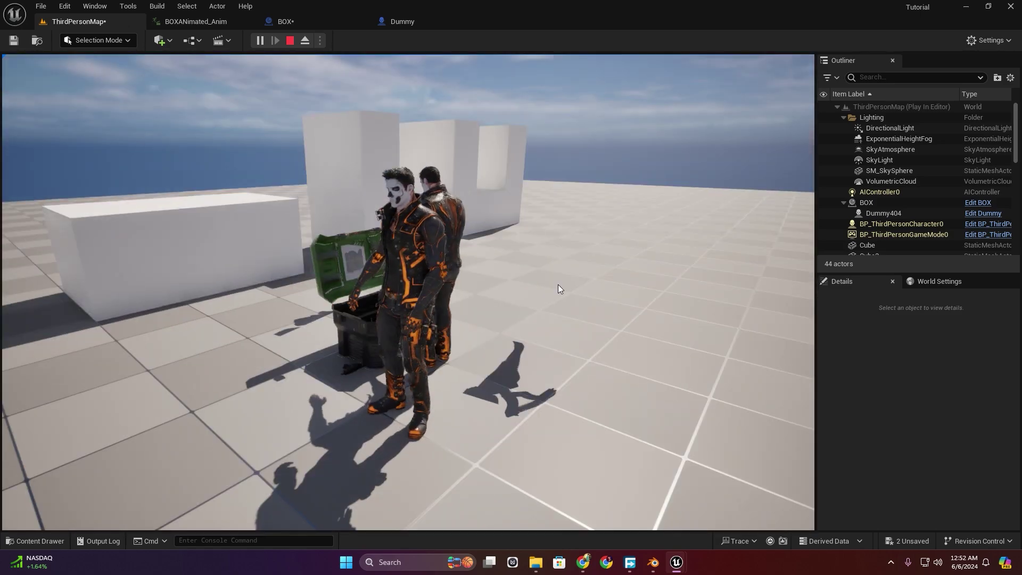
pyautogui.press('Escape')
pyautogui.click(40, 6)
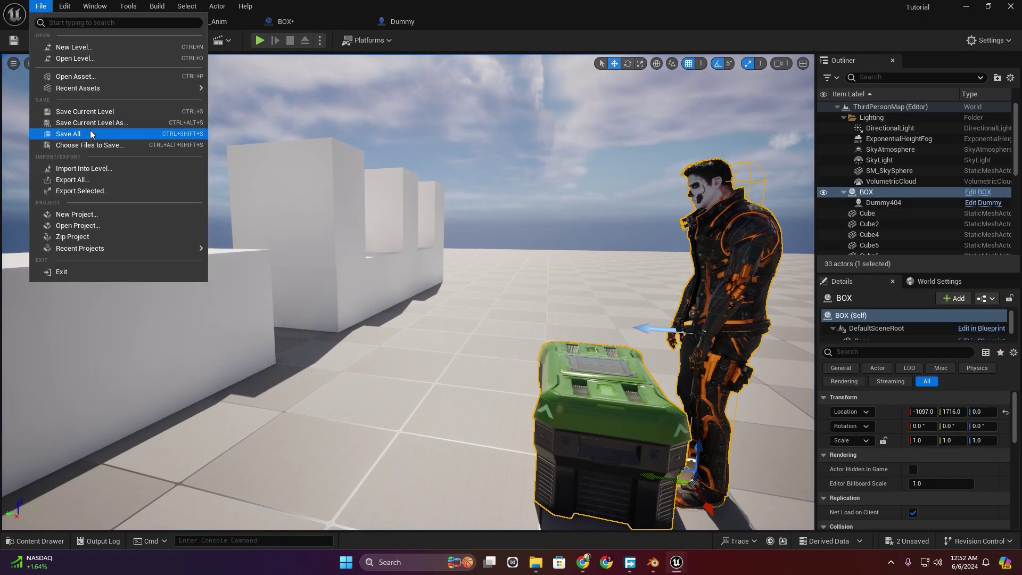